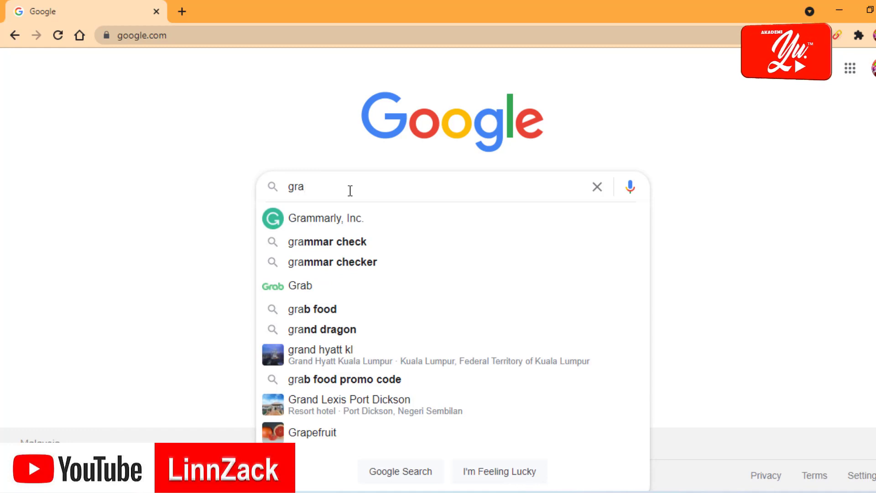
Search the web for "gravit designer" and open the official Gravit Designer website.
{"action": "type", "text": "vit"}
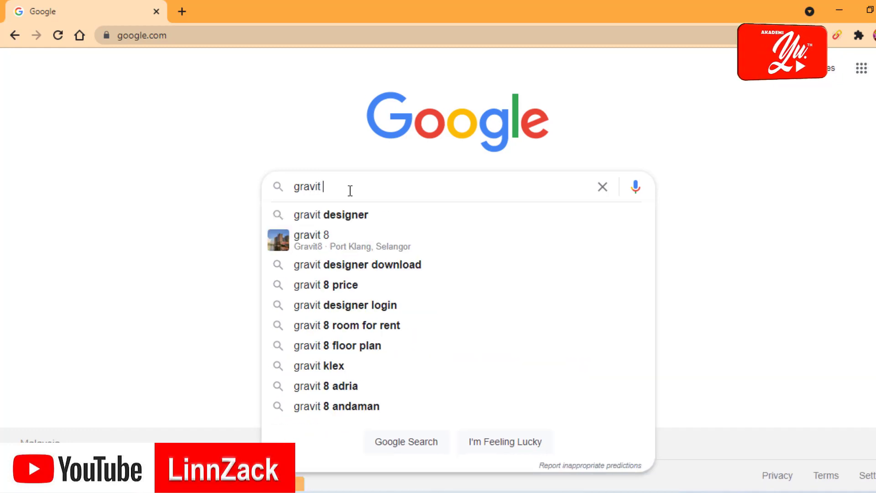
{"action": "left_click", "coordinate": [344, 222]}
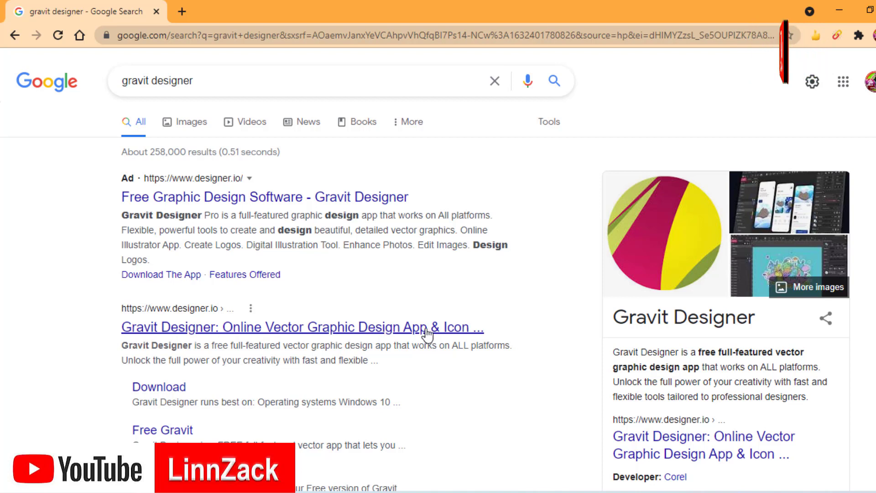
{"action": "left_click", "coordinate": [152, 336]}
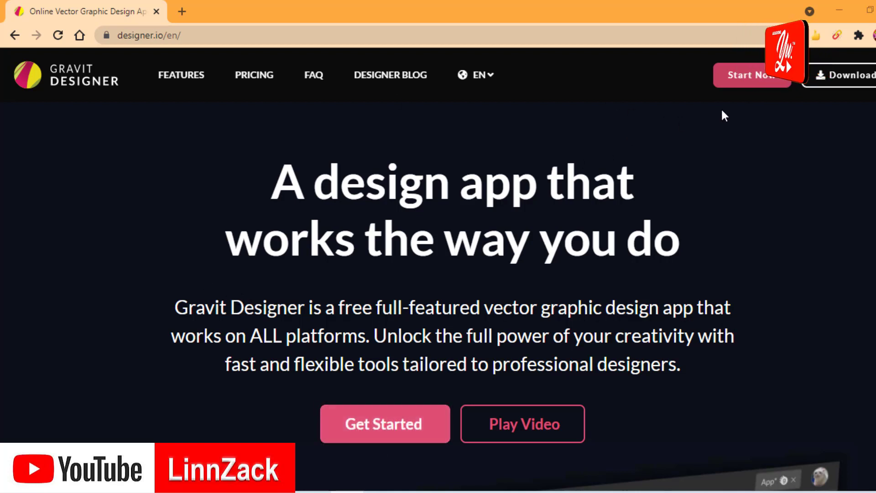
Start the Gravit Designer web app, sign in with a Google account and choose the free version.
{"action": "left_click", "coordinate": [754, 87]}
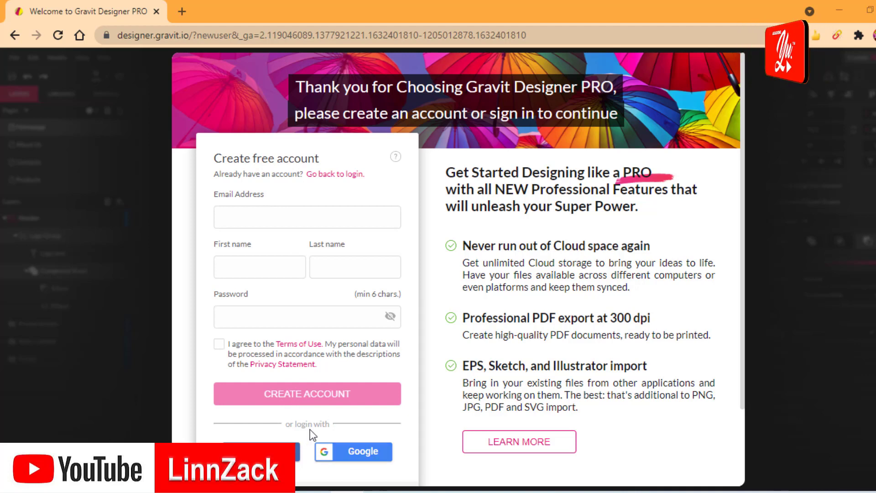
{"action": "left_click", "coordinate": [364, 457]}
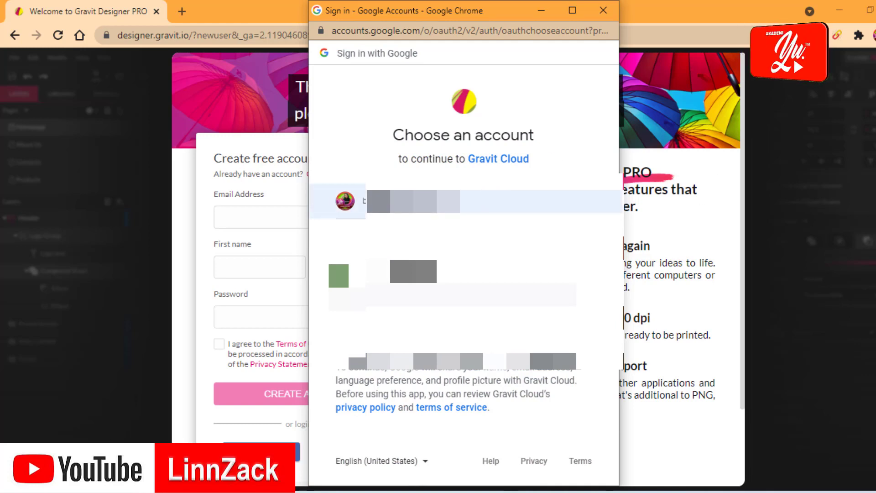
{"action": "left_click", "coordinate": [457, 201]}
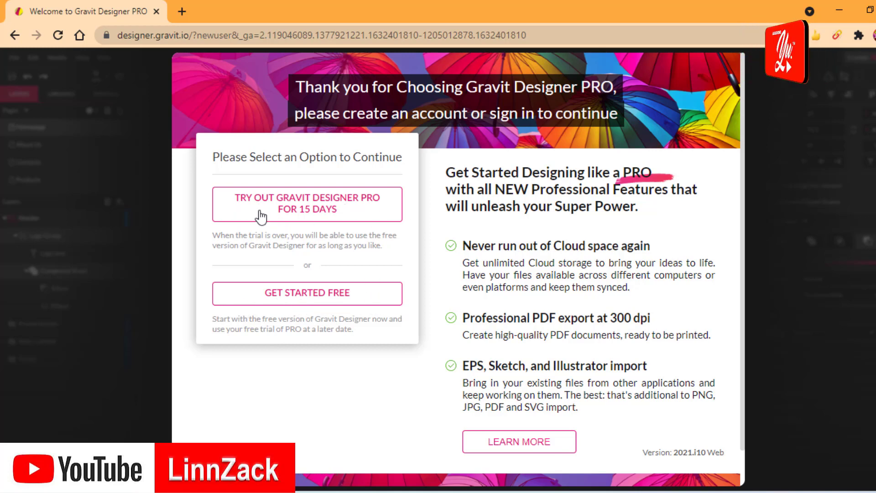
{"action": "left_click", "coordinate": [289, 301]}
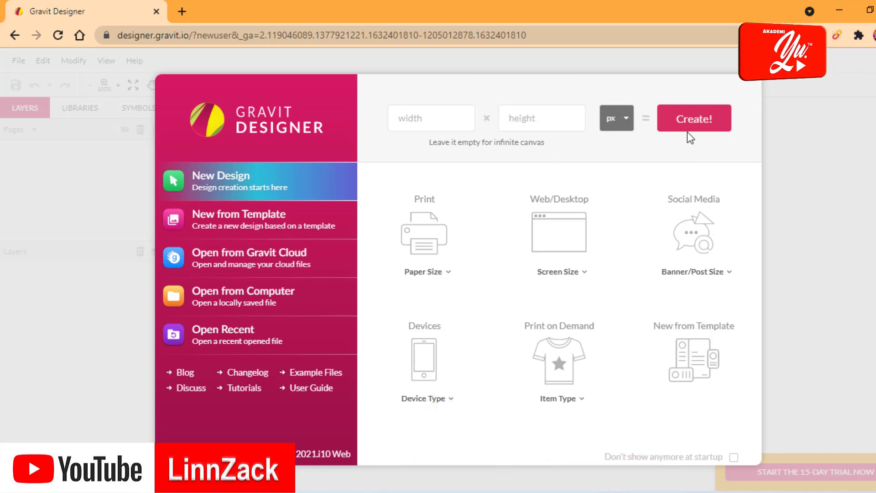
Examine the unit choices and the preset paper and screen sizes offered for a new design.
{"action": "left_click", "coordinate": [626, 120]}
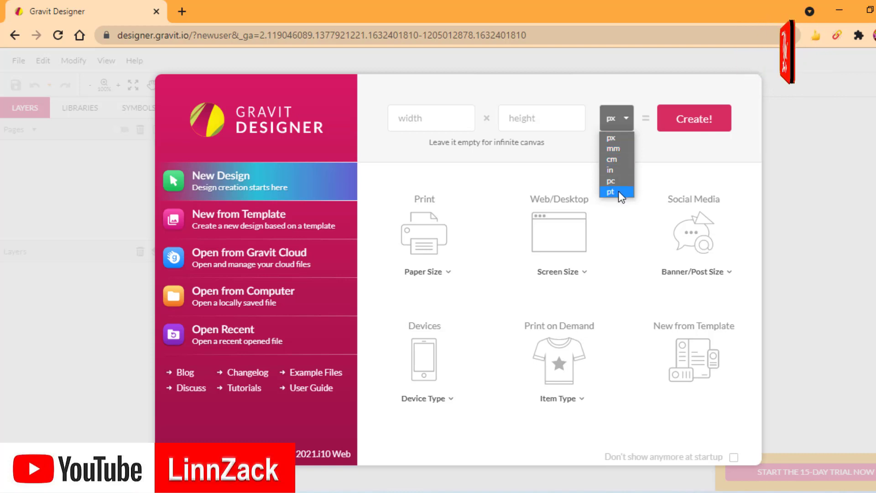
{"action": "left_click", "coordinate": [616, 160]}
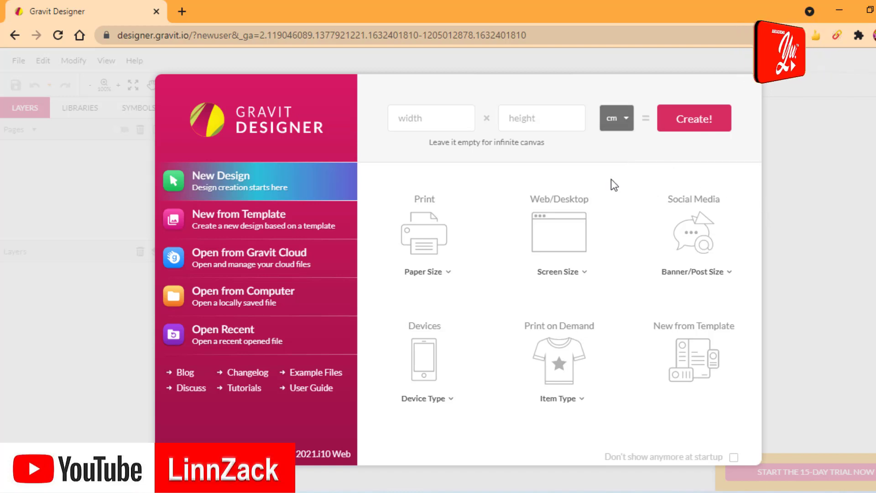
{"action": "left_click", "coordinate": [440, 276]}
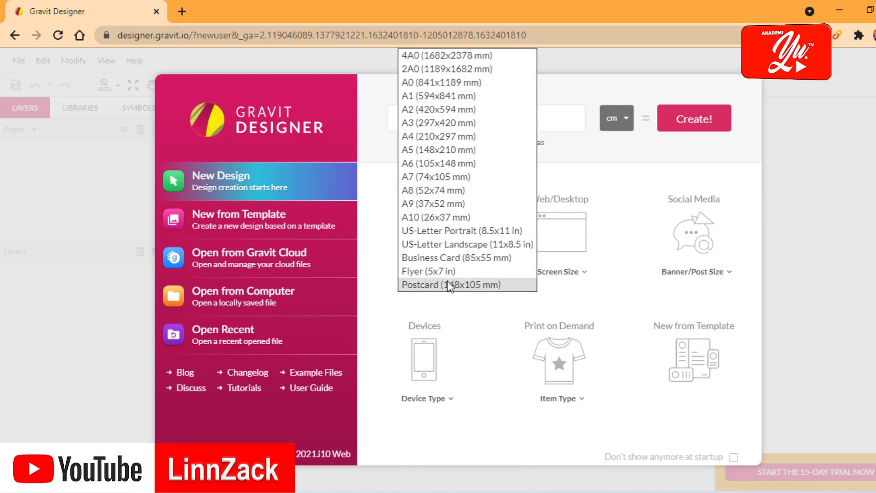
{"action": "left_click", "coordinate": [565, 297]}
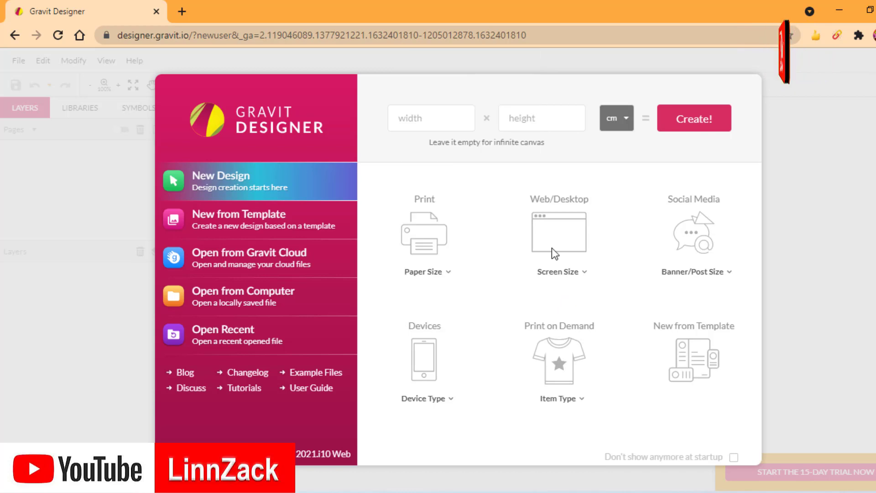
{"action": "left_click", "coordinate": [560, 275]}
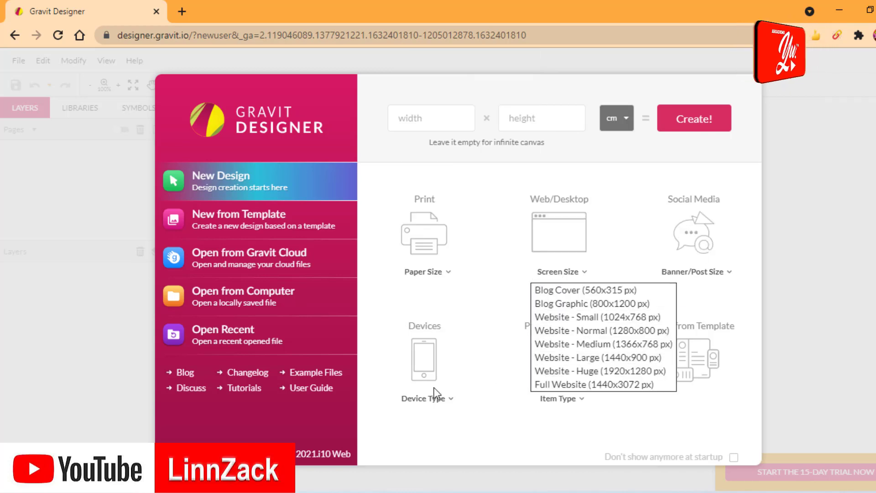
{"action": "left_click", "coordinate": [470, 309]}
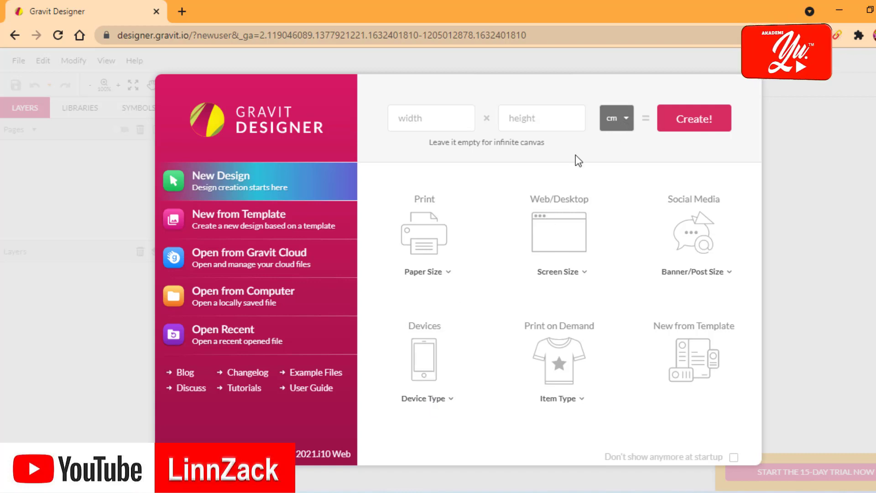
Set the new design's width to 297 and height to 210, matching A4 landscape.
{"action": "left_click", "coordinate": [440, 276]}
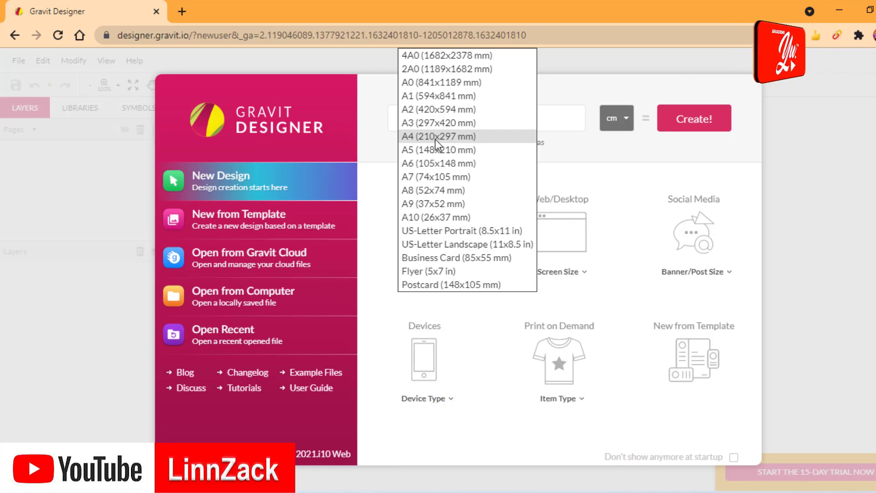
{"action": "left_click", "coordinate": [546, 118]}
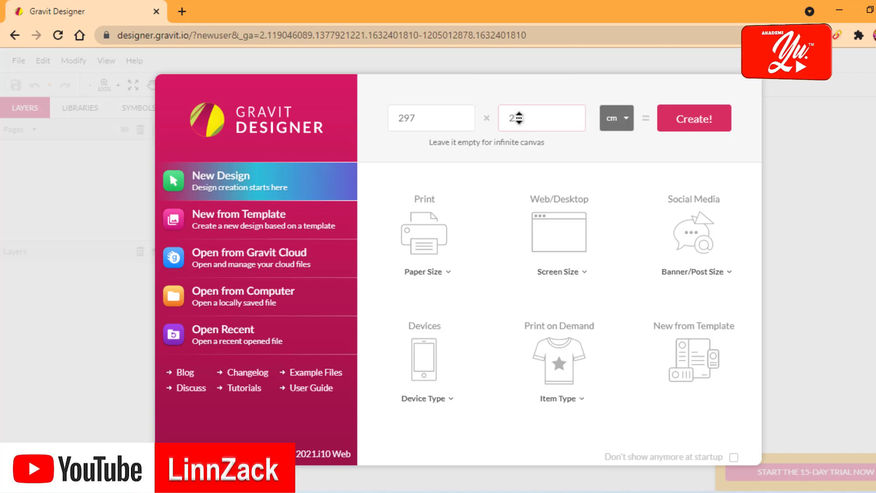
{"action": "left_click_drag", "start_coordinate": [519, 117], "coordinate": [497, 121]}
{"action": "type", "text": "6"}
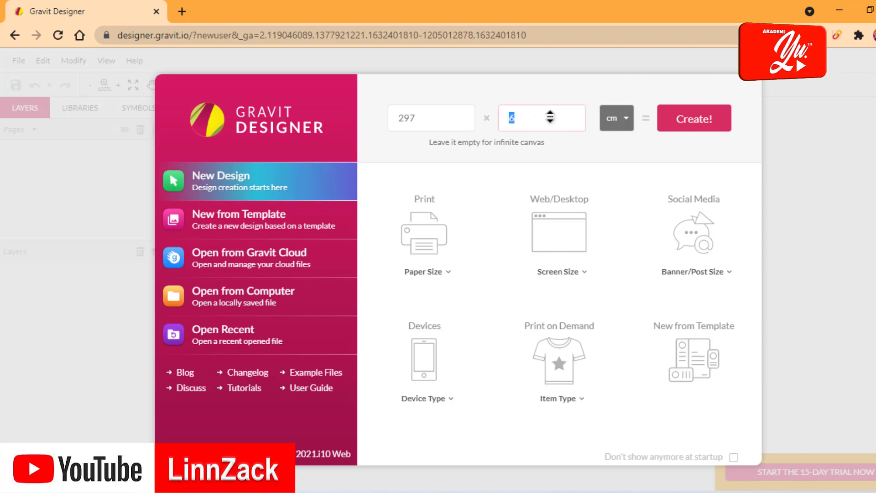
{"action": "key", "text": "BackSpace"}
{"action": "type", "text": "210"}
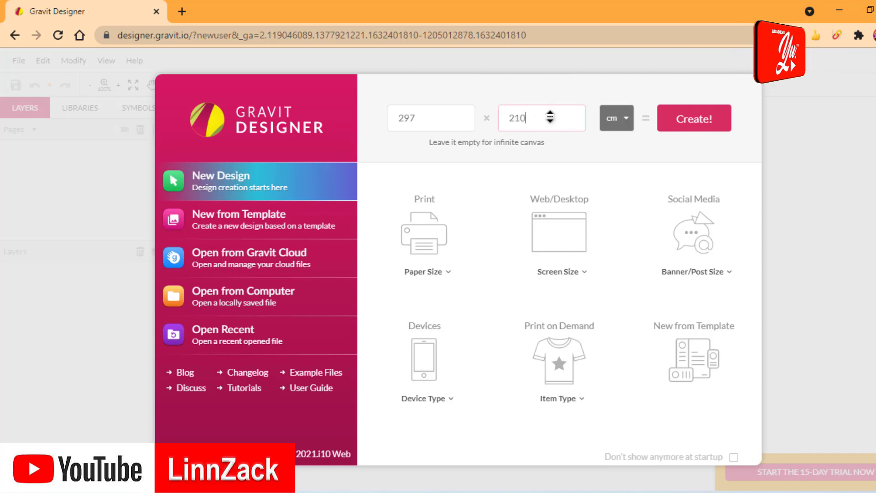
Set the new design's unit to mm and create the design.
{"action": "left_click", "coordinate": [624, 121]}
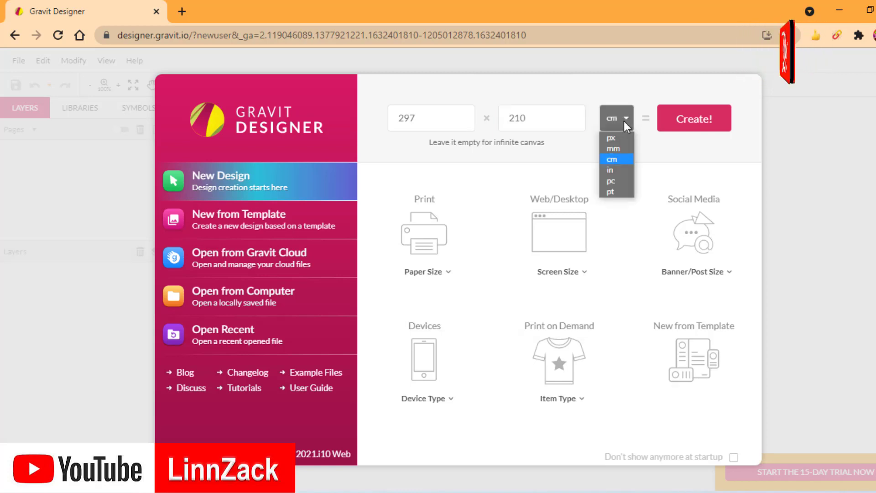
{"action": "left_click", "coordinate": [617, 156]}
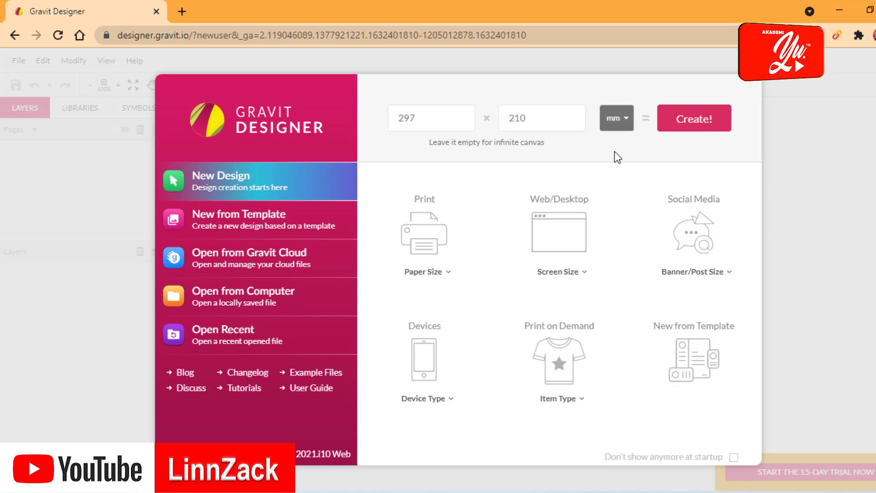
{"action": "left_click", "coordinate": [707, 130]}
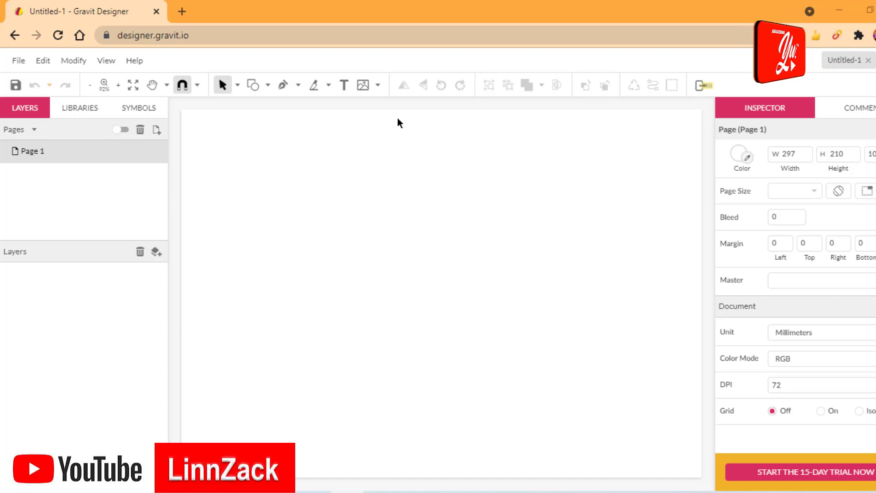
Open the local file "Bendera Malaysia - Jalur Gemilang" from the jalur gemilang folder inside "designer gravit io by LINNZACK".
{"action": "left_click", "coordinate": [19, 62]}
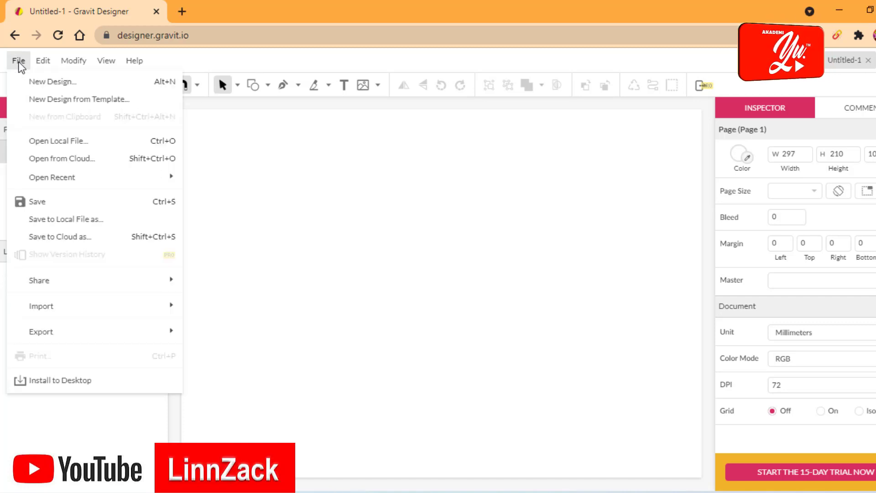
{"action": "left_click", "coordinate": [64, 143]}
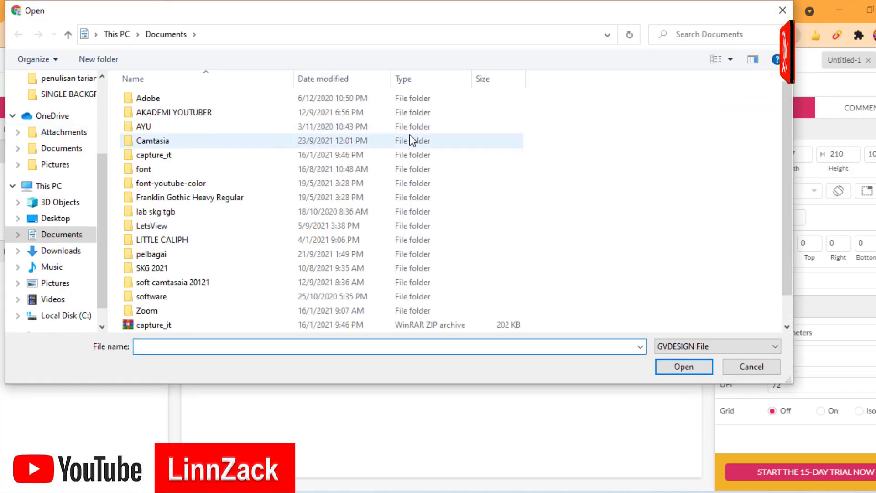
{"action": "double_click", "coordinate": [205, 113]}
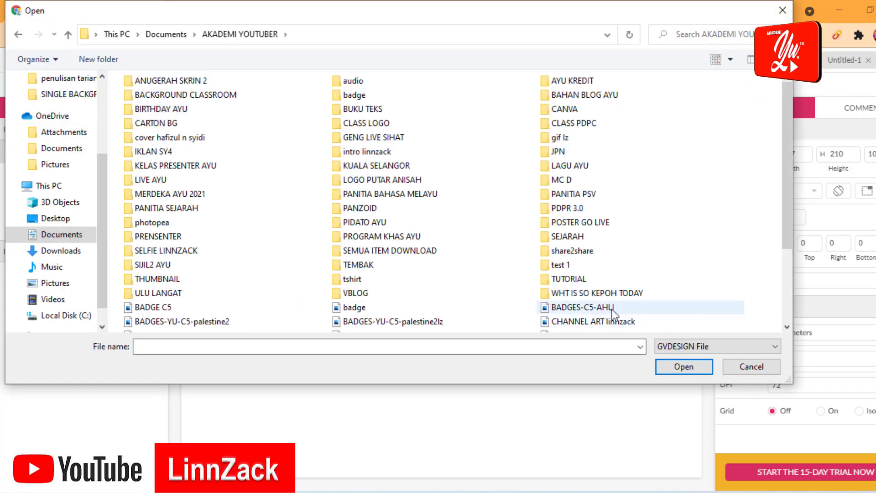
{"action": "double_click", "coordinate": [584, 283]}
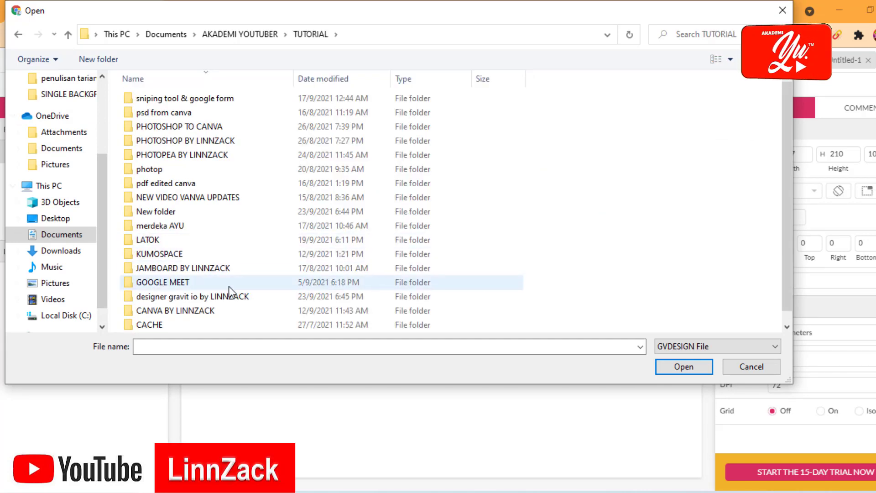
{"action": "double_click", "coordinate": [182, 297]}
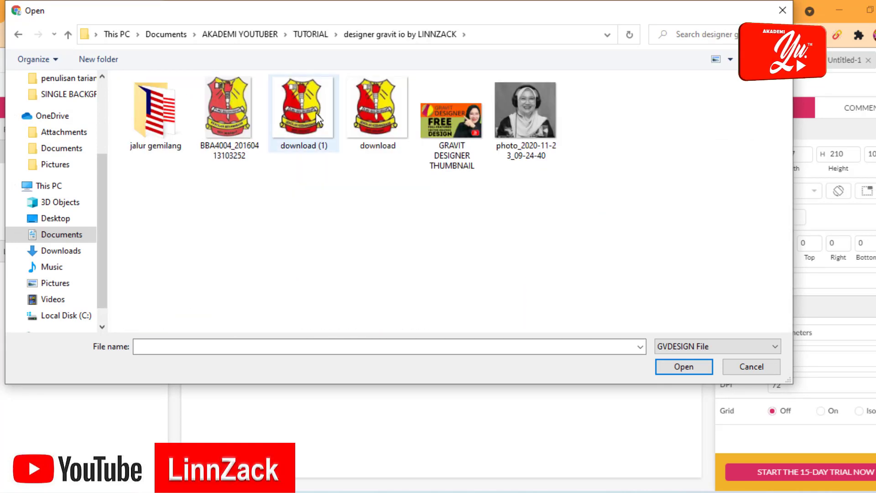
{"action": "double_click", "coordinate": [177, 100]}
{"action": "left_click", "coordinate": [229, 126]}
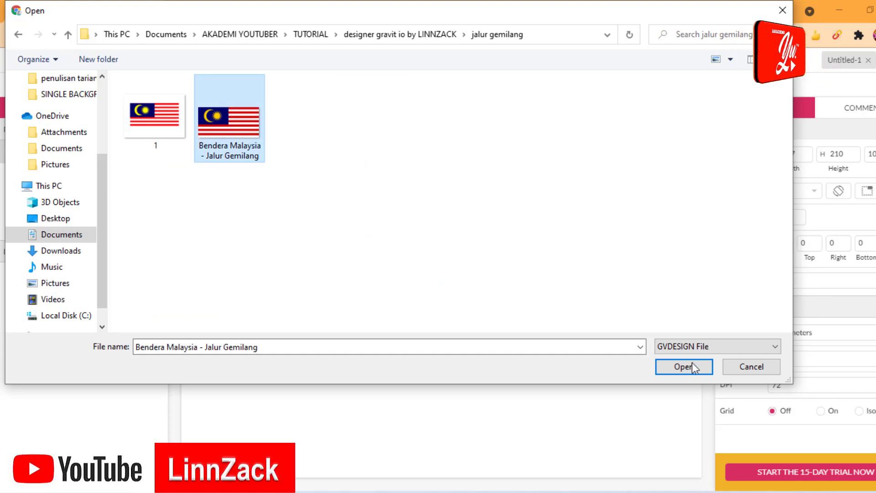
{"action": "left_click", "coordinate": [678, 366]}
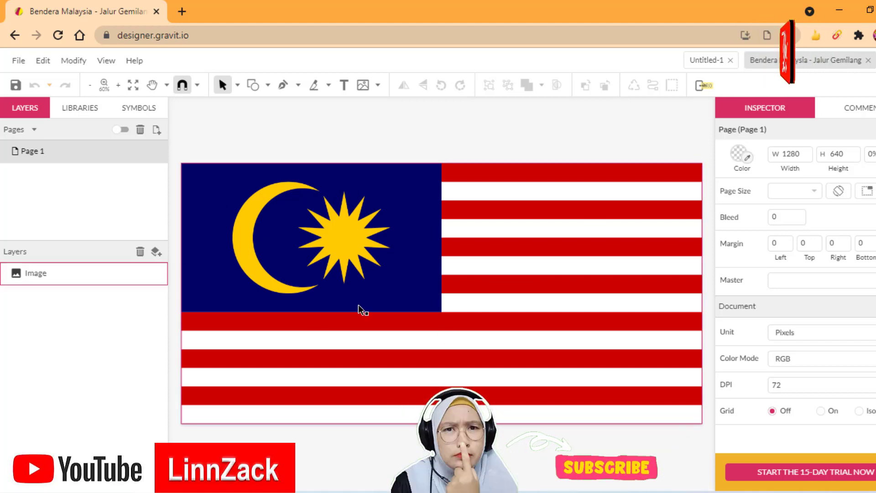
Select the Malaysian flag image on the page and copy it.
{"action": "left_click", "coordinate": [290, 242]}
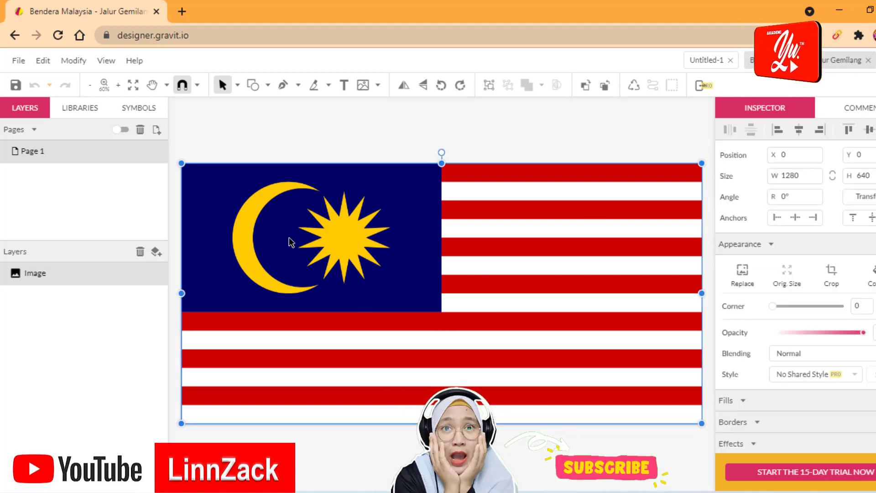
{"action": "right_click", "coordinate": [304, 233]}
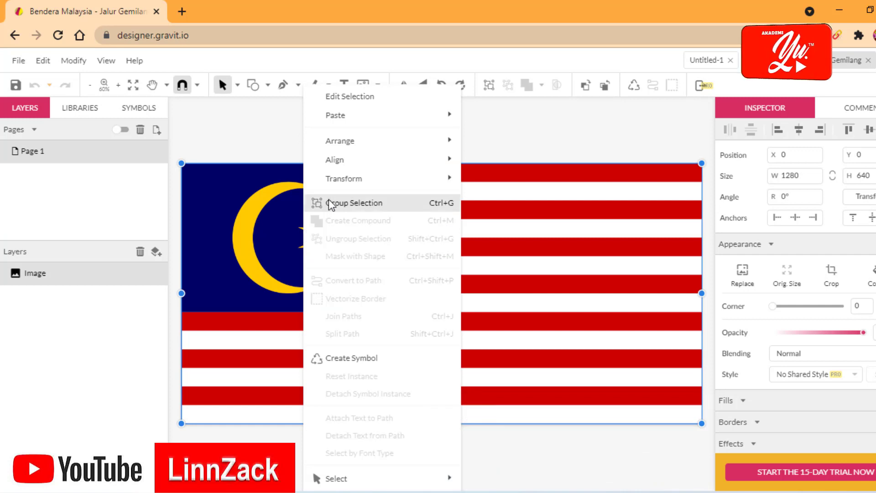
{"action": "mouse_move", "coordinate": [342, 117]}
{"action": "mouse_move", "coordinate": [343, 182]}
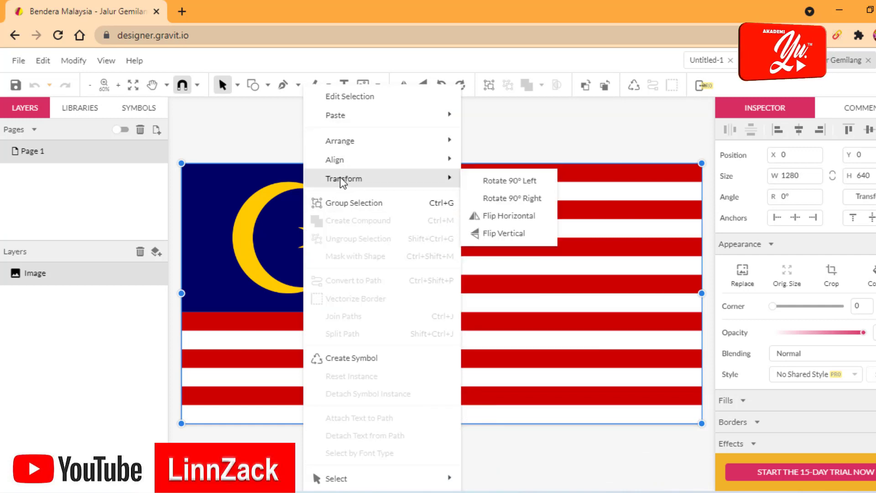
{"action": "left_click", "coordinate": [43, 61]}
{"action": "left_click", "coordinate": [65, 143]}
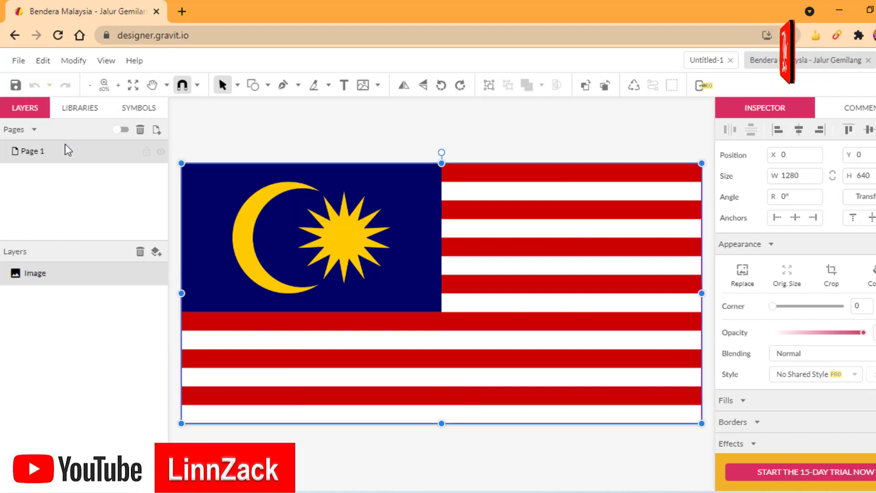
Switch back to the blank Untitled-1 document.
{"action": "left_click", "coordinate": [700, 64]}
{"action": "left_click", "coordinate": [709, 61]}
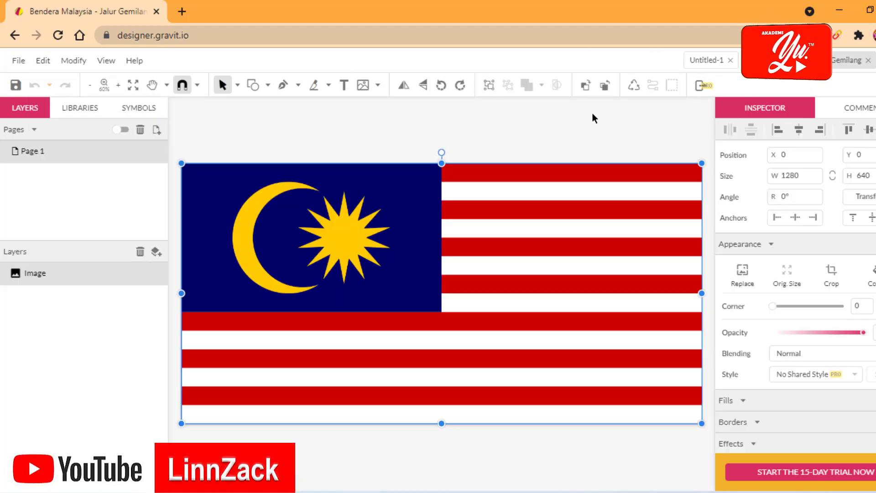
{"action": "left_click", "coordinate": [705, 58]}
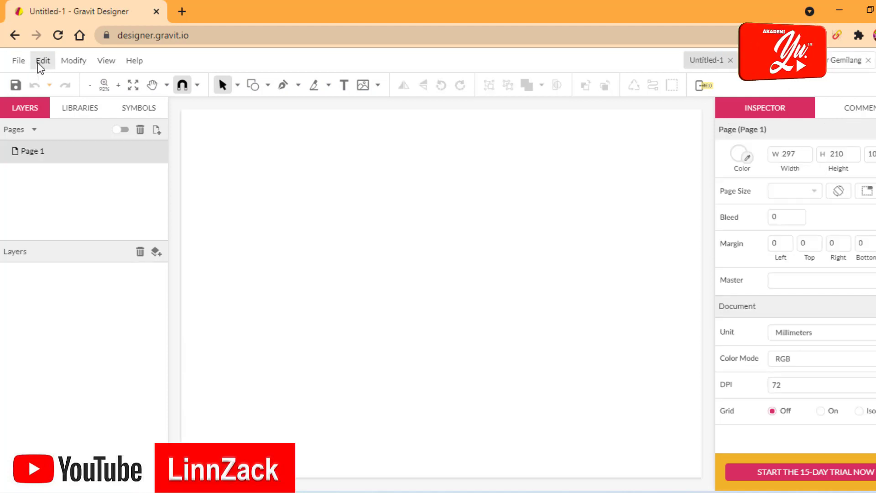
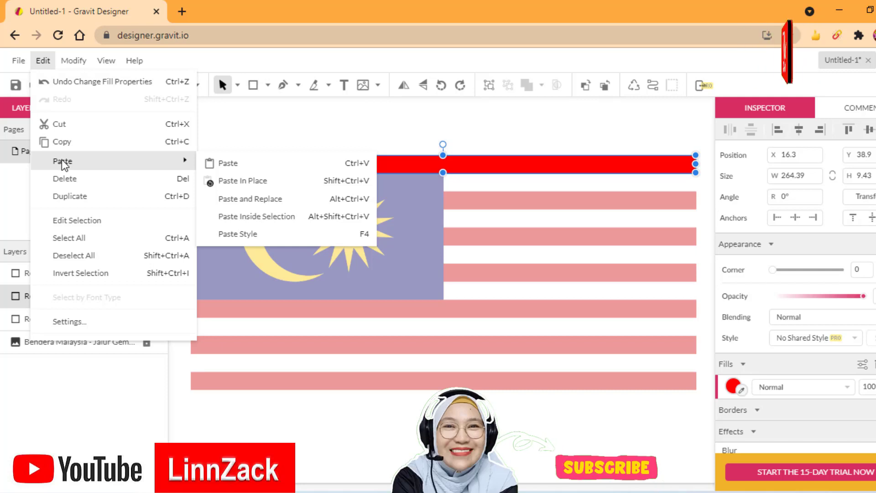
Paste a copy of the red rectangle covering the flag's uppermost stripe.
{"action": "left_click", "coordinate": [302, 163]}
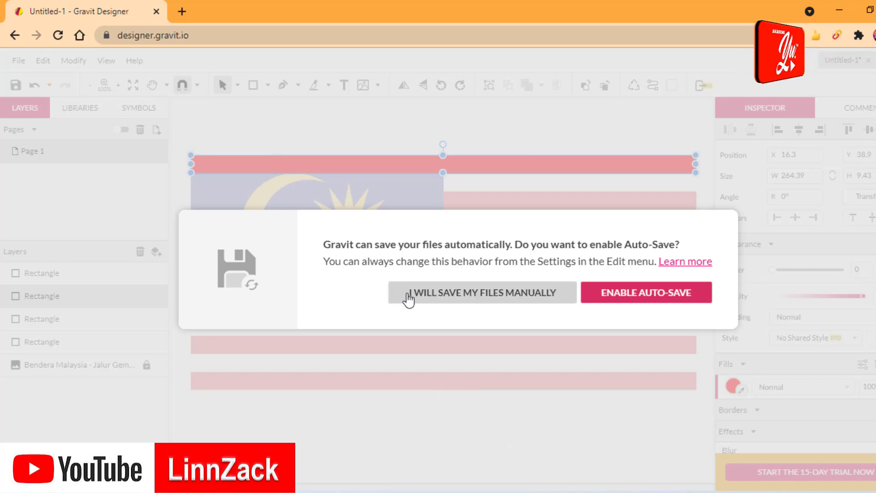
Enable auto-save and place copies of the red stripe over the flag's second, third and fourth red stripes.
{"action": "left_click", "coordinate": [637, 299]}
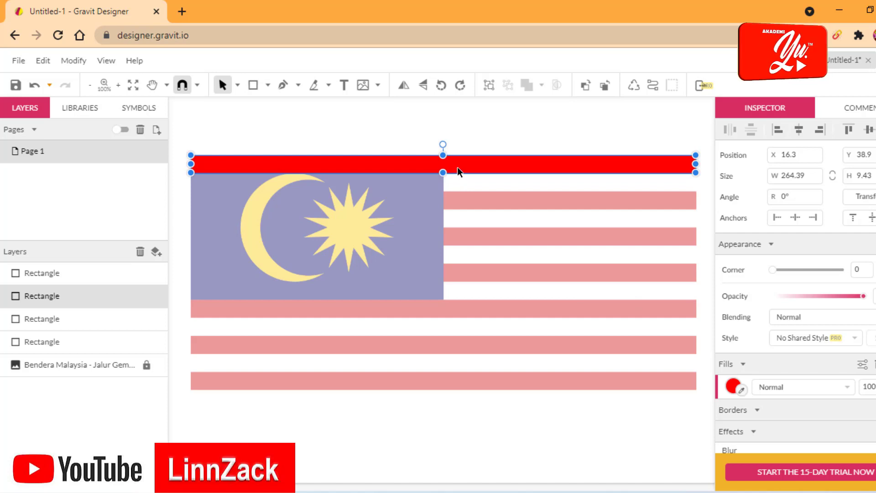
{"action": "left_click_drag", "start_coordinate": [457, 167], "coordinate": [457, 204]}
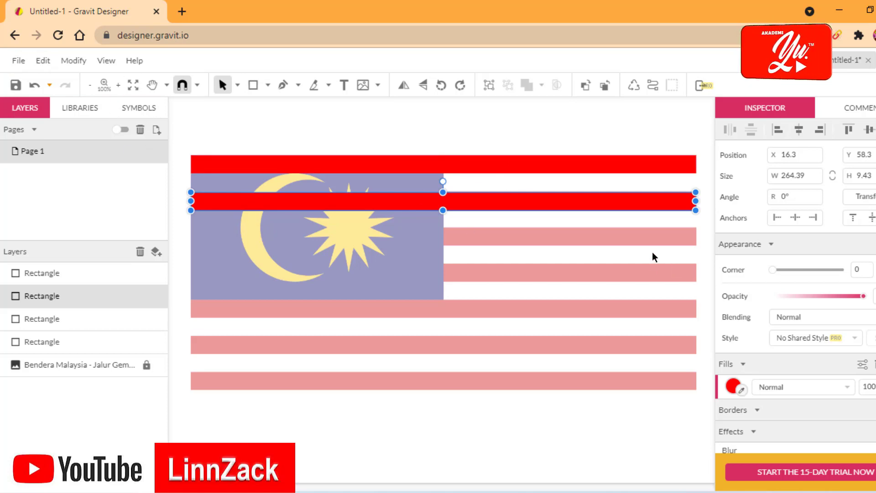
{"action": "key", "text": "alt"}
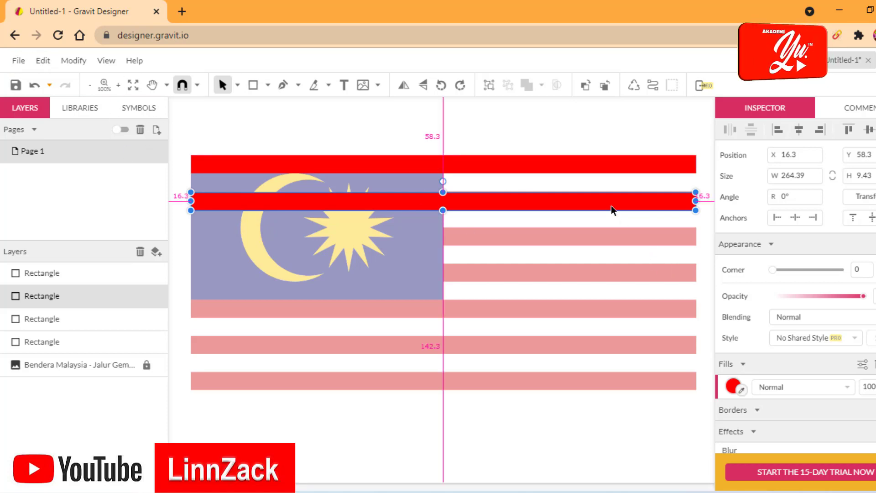
{"action": "left_click_drag", "start_coordinate": [612, 206], "coordinate": [615, 238]}
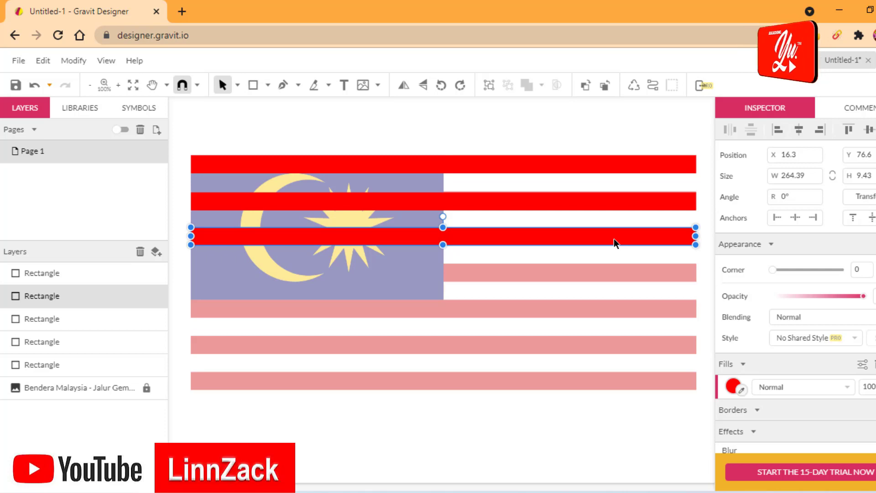
{"action": "key", "text": "alt"}
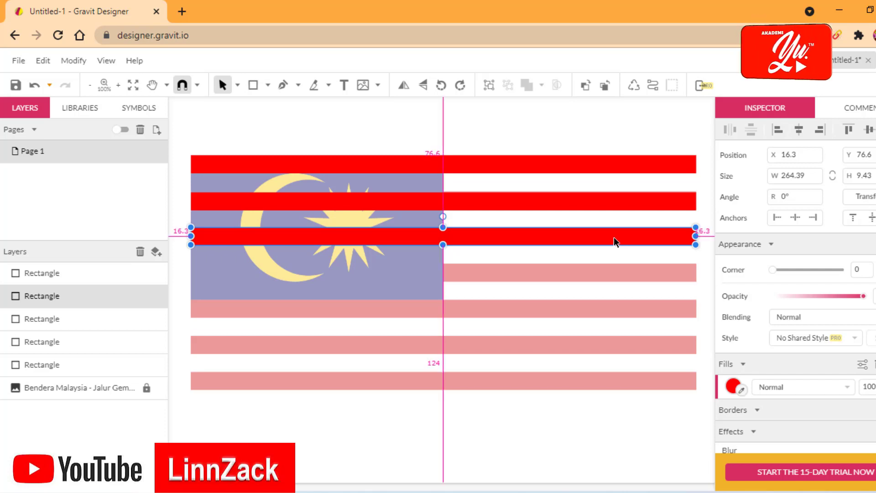
{"action": "left_click_drag", "start_coordinate": [615, 241], "coordinate": [615, 274]}
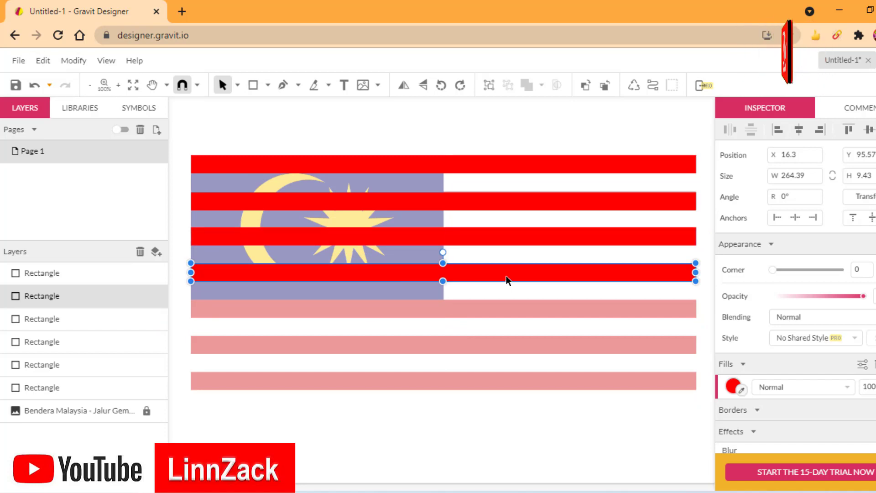
Duplicate the red stripe onto the flag's fifth, sixth and seventh red stripes, matching the reference image.
{"action": "left_click_drag", "start_coordinate": [504, 275], "coordinate": [503, 341]}
{"action": "key", "text": "ctrl+d"}
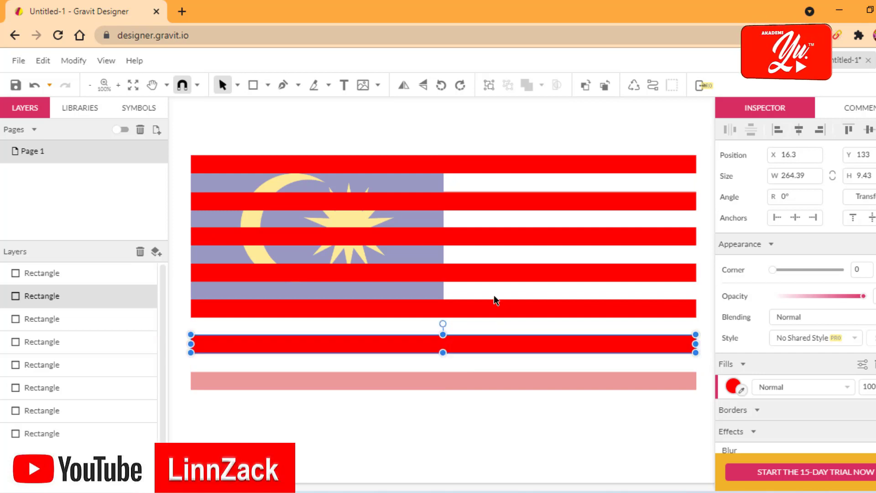
{"action": "key", "text": "space"}
{"action": "left_click_drag", "start_coordinate": [497, 301], "coordinate": [503, 235]}
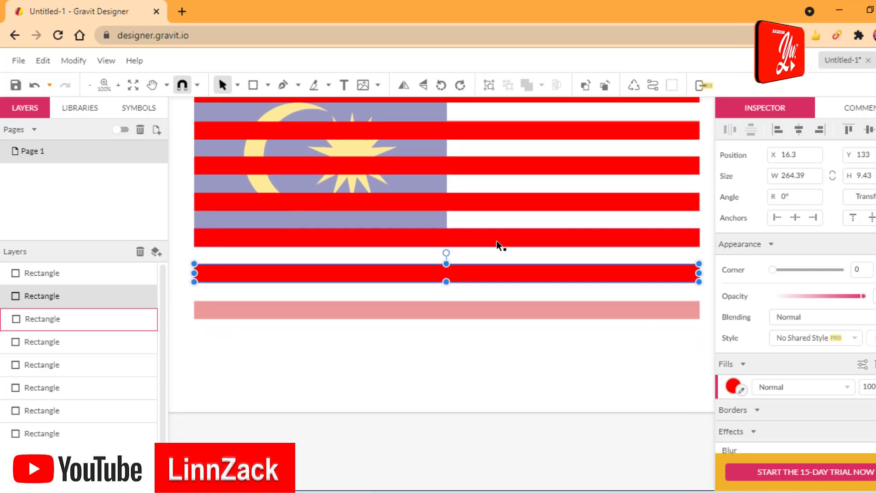
{"action": "key", "text": "alt"}
{"action": "left_click_drag", "start_coordinate": [525, 275], "coordinate": [523, 308]}
{"action": "left_click", "coordinate": [612, 359]}
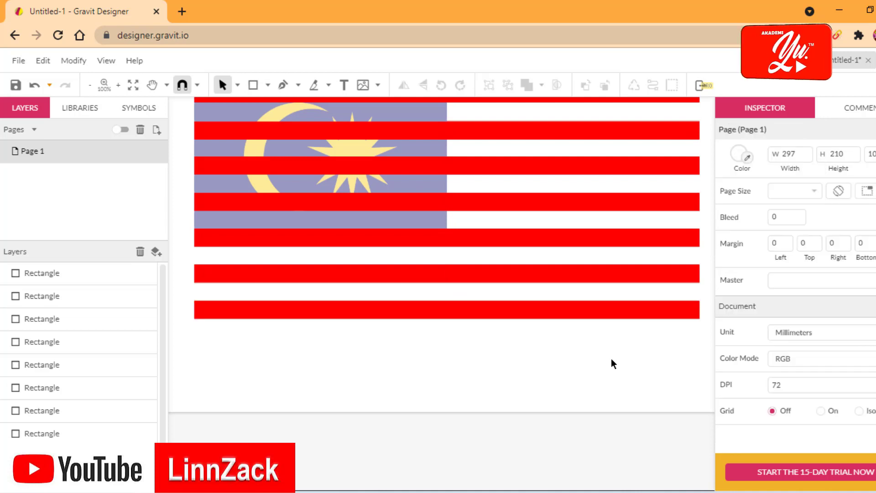
Select all the full-width stripe rectangles together and send them to the back, behind the reference image and blue rectangle.
{"action": "key", "text": "space"}
{"action": "left_click_drag", "start_coordinate": [615, 362], "coordinate": [620, 407]}
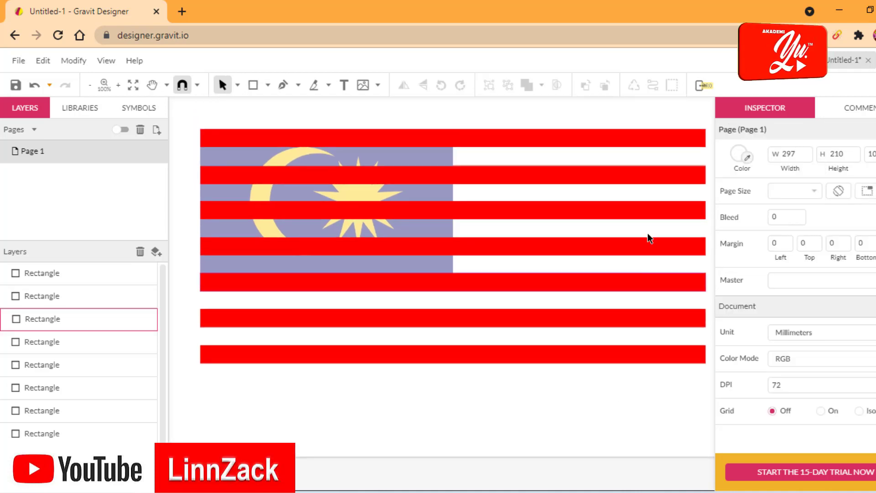
{"action": "left_click_drag", "start_coordinate": [638, 107], "coordinate": [638, 358]}
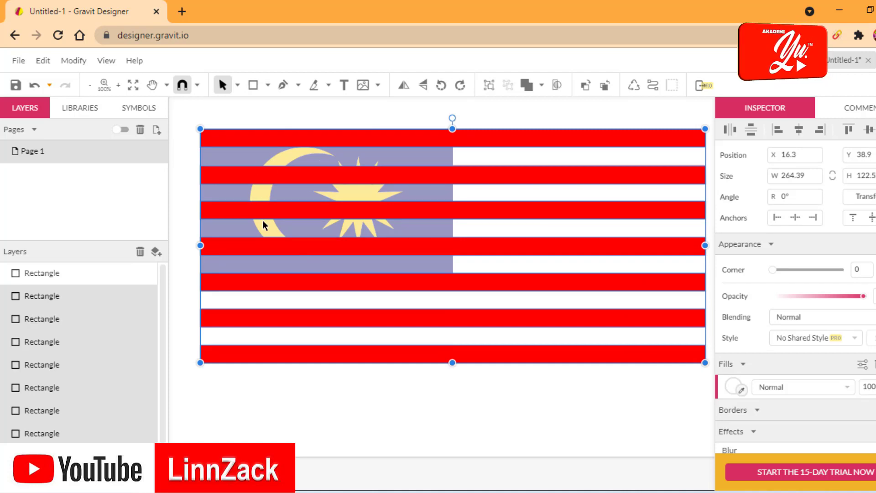
{"action": "right_click", "coordinate": [624, 139]}
{"action": "mouse_move", "coordinate": [648, 146]}
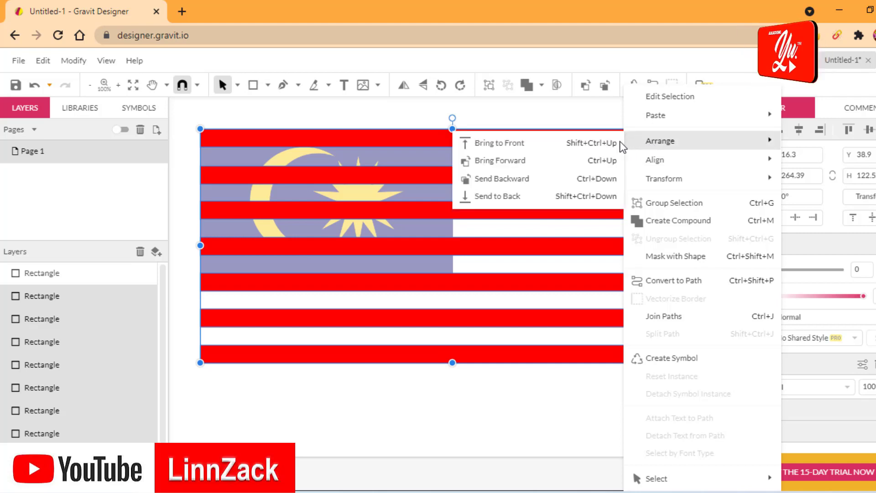
{"action": "left_click", "coordinate": [502, 196]}
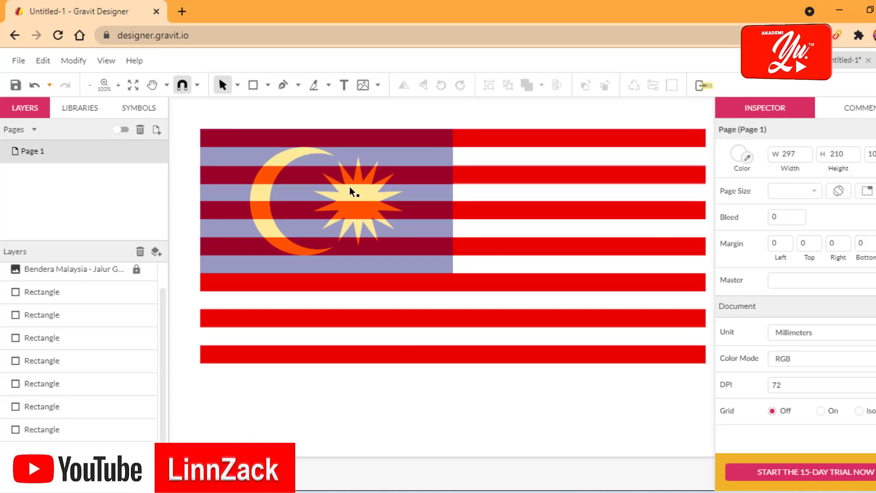
{"action": "left_click", "coordinate": [450, 177]}
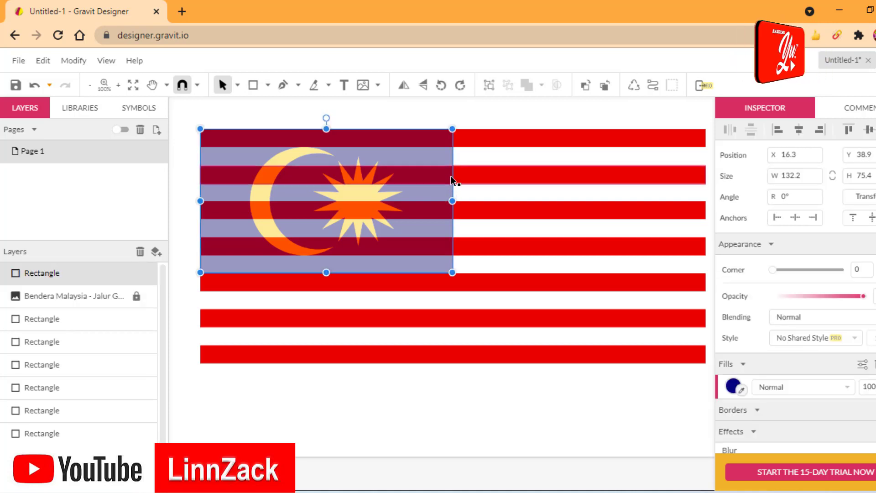
{"action": "left_click", "coordinate": [420, 118]}
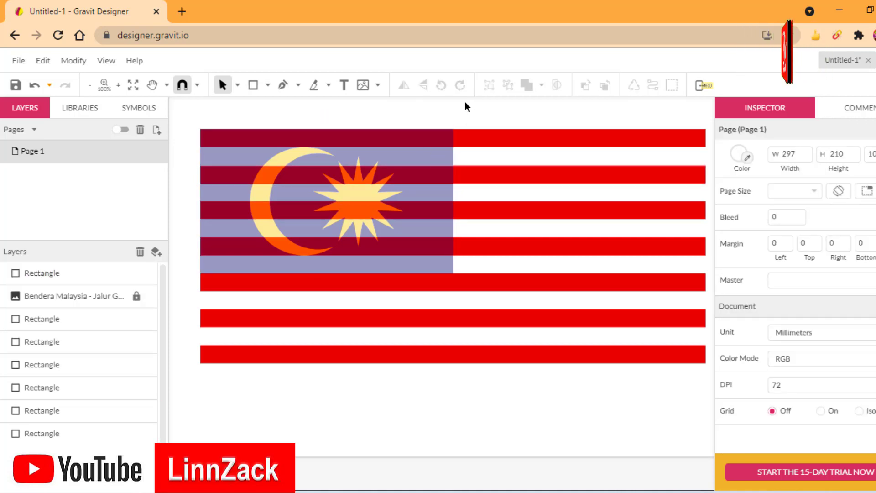
Draw a star about 60 mm wide, move it beside the reference star, and set its number of points to 14.
{"action": "left_click", "coordinate": [268, 86]}
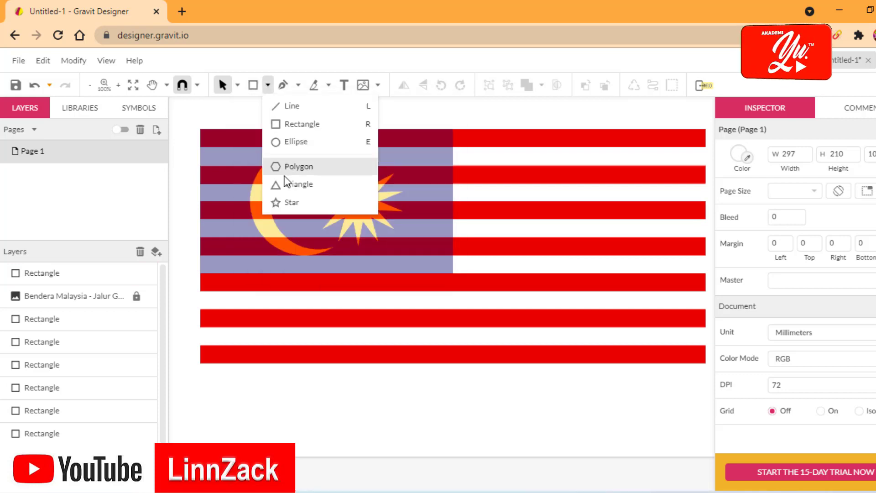
{"action": "left_click", "coordinate": [292, 203]}
{"action": "left_click_drag", "start_coordinate": [380, 154], "coordinate": [433, 183]}
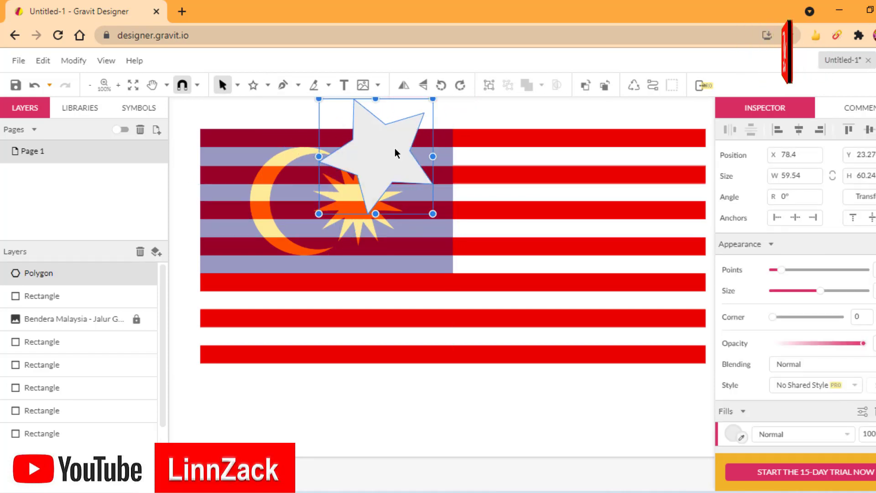
{"action": "left_click_drag", "start_coordinate": [395, 153], "coordinate": [462, 176]}
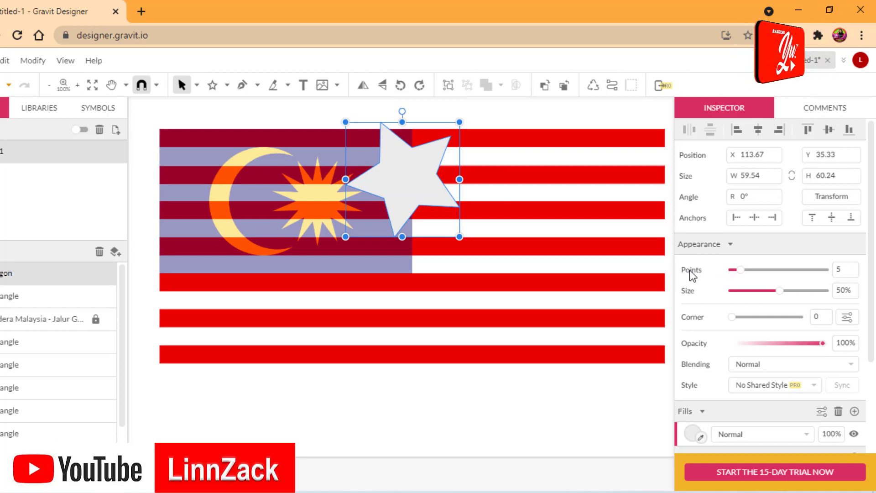
{"action": "left_click", "coordinate": [852, 269]}
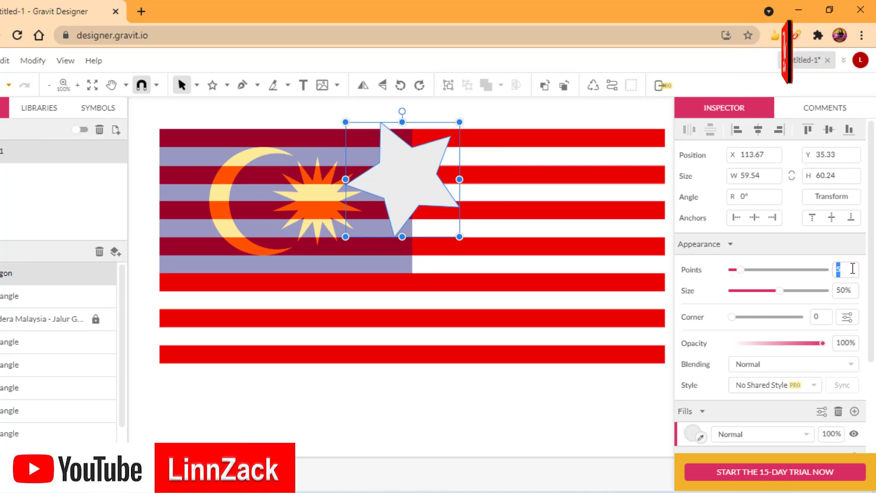
{"action": "type", "text": "14"}
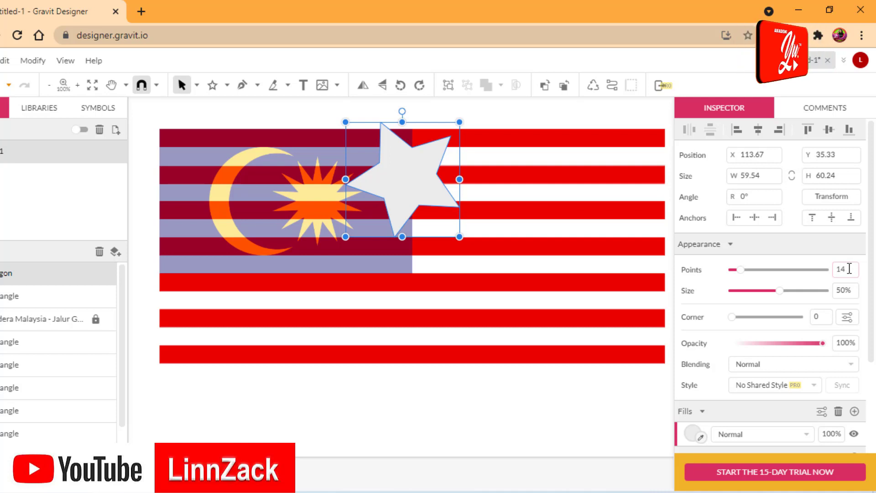
{"action": "key", "text": "Return"}
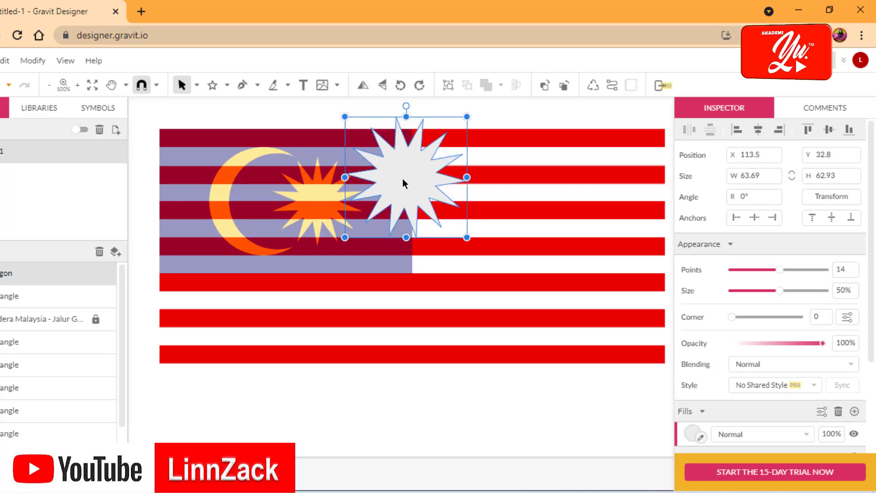
Fit the 14-point star over the reference star, rotating it to about -10.1° and resizing it to about 48 by 49 mm.
{"action": "left_click_drag", "start_coordinate": [411, 176], "coordinate": [329, 209]}
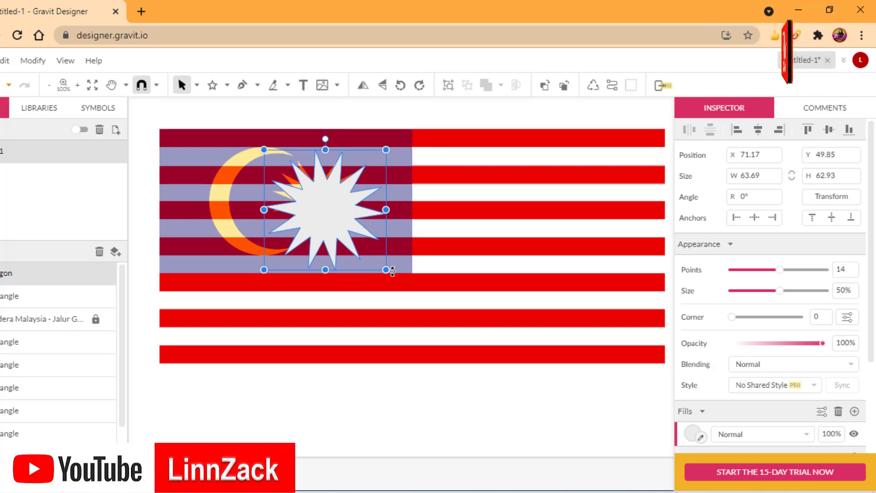
{"action": "left_click_drag", "start_coordinate": [391, 272], "coordinate": [386, 276]}
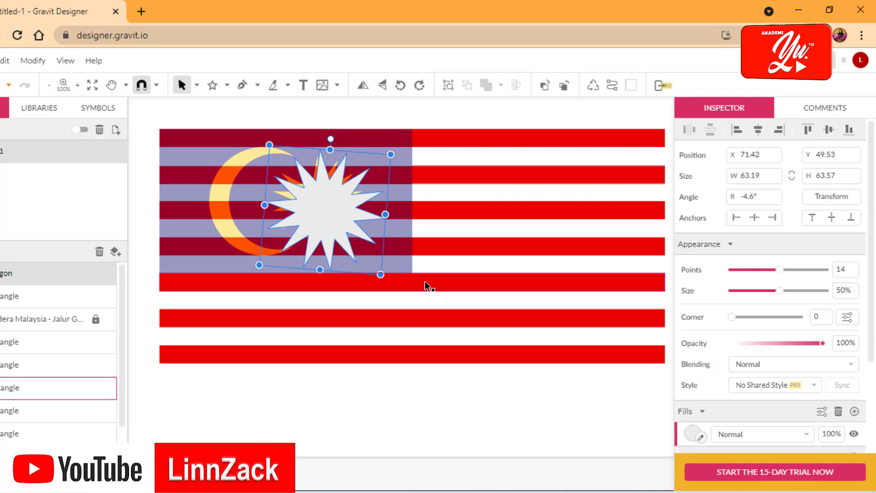
{"action": "left_click_drag", "start_coordinate": [381, 274], "coordinate": [364, 254]}
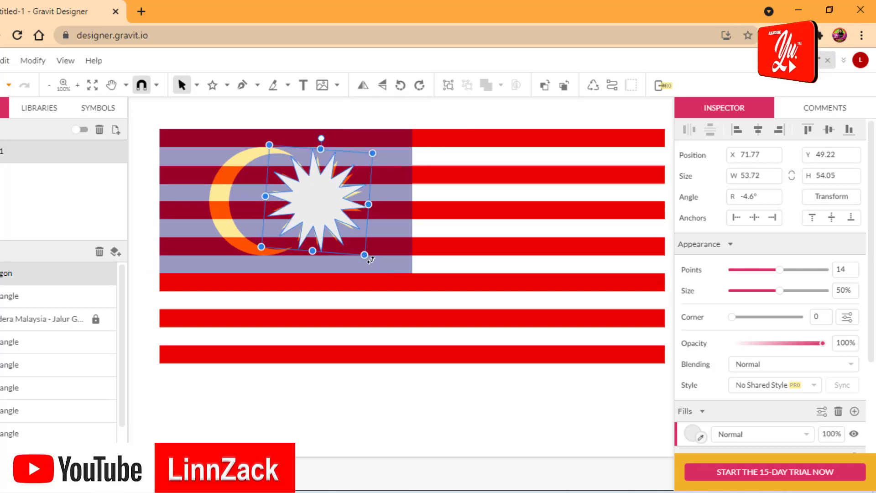
{"action": "left_click_drag", "start_coordinate": [370, 259], "coordinate": [365, 259]}
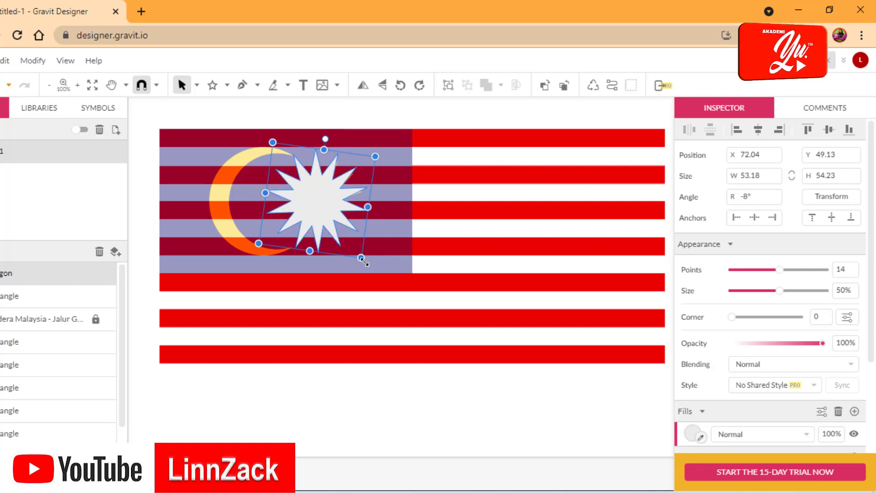
{"action": "left_click_drag", "start_coordinate": [363, 259], "coordinate": [349, 245]}
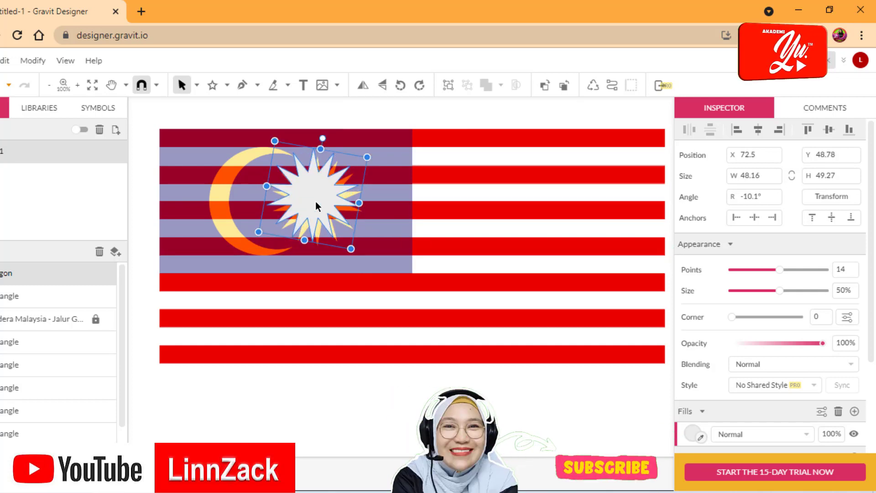
{"action": "left_click_drag", "start_coordinate": [318, 199], "coordinate": [319, 203]}
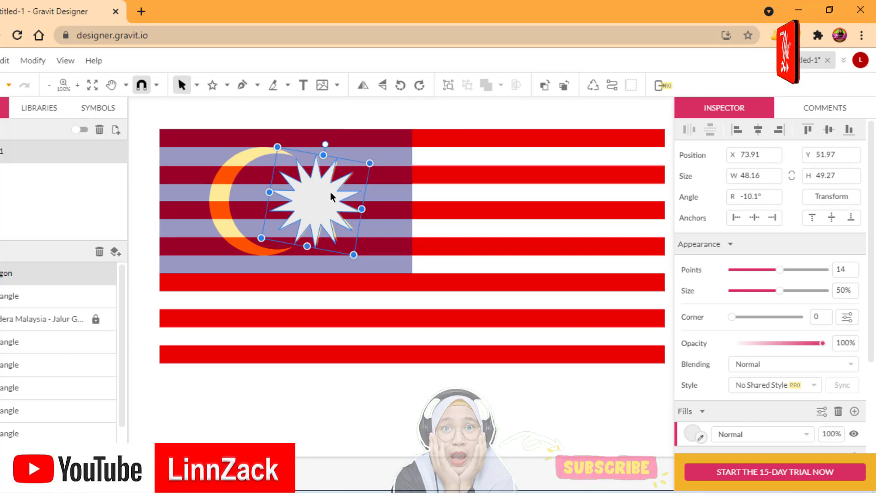
{"action": "key", "text": "Right"}
{"action": "key", "text": "Right"}
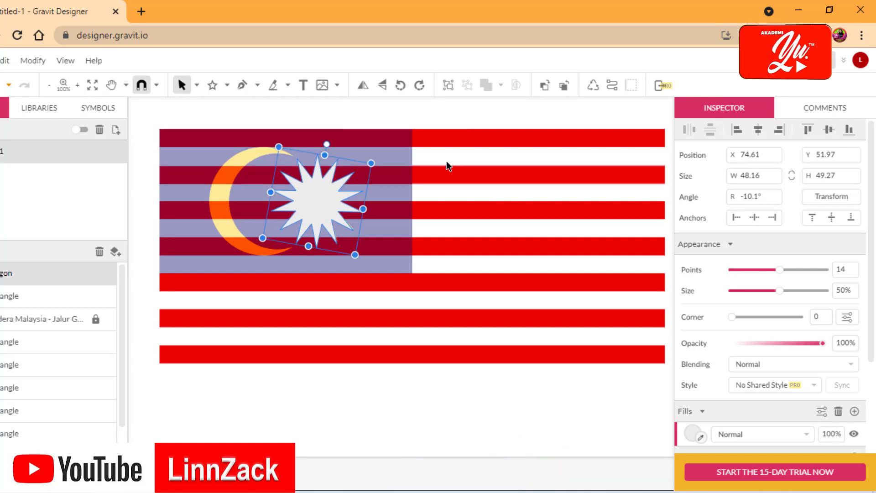
{"action": "left_click", "coordinate": [440, 122]}
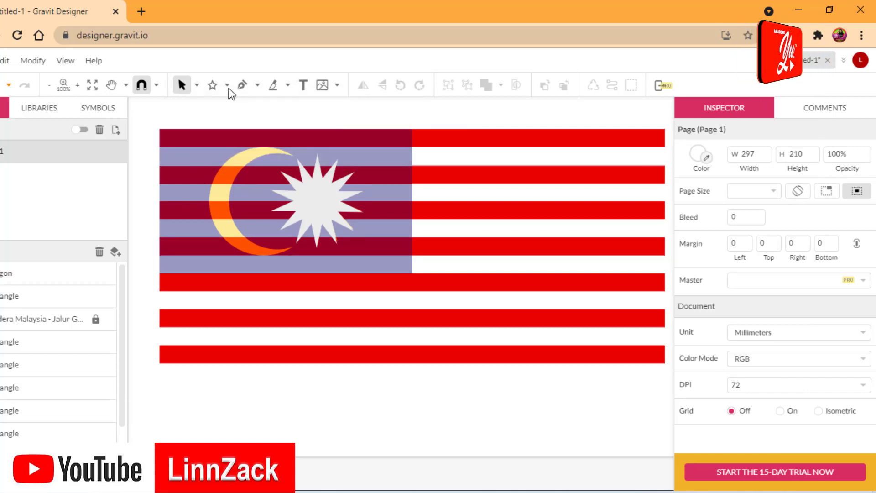
Draw a circle about 57 mm in diameter matching the crescent's outer edge and fill it with yellow #FFFF00.
{"action": "left_click", "coordinate": [214, 86]}
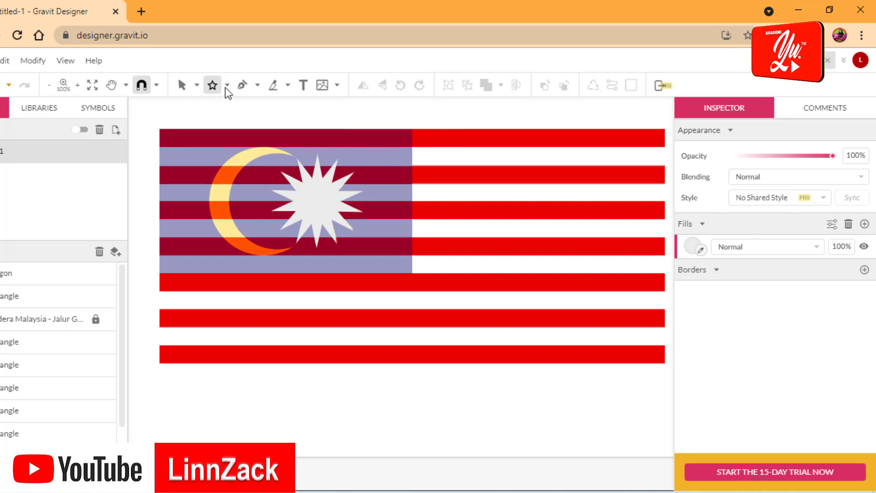
{"action": "left_click", "coordinate": [227, 86]}
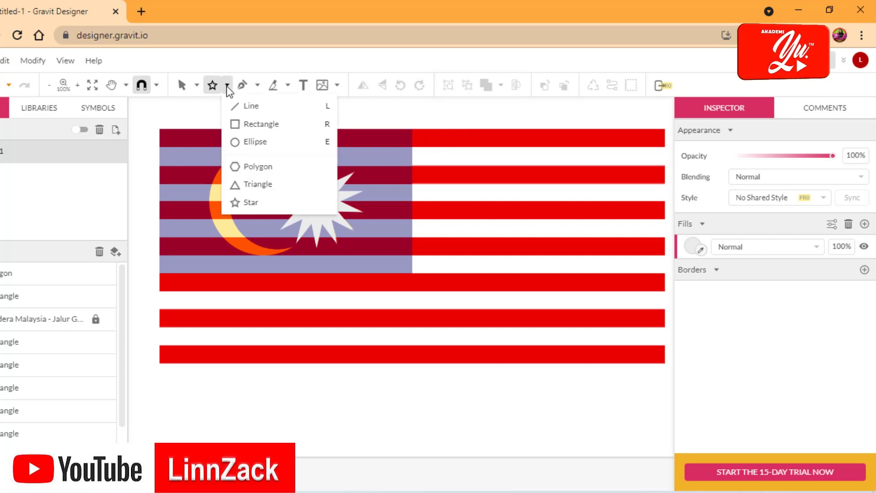
{"action": "left_click", "coordinate": [248, 143]}
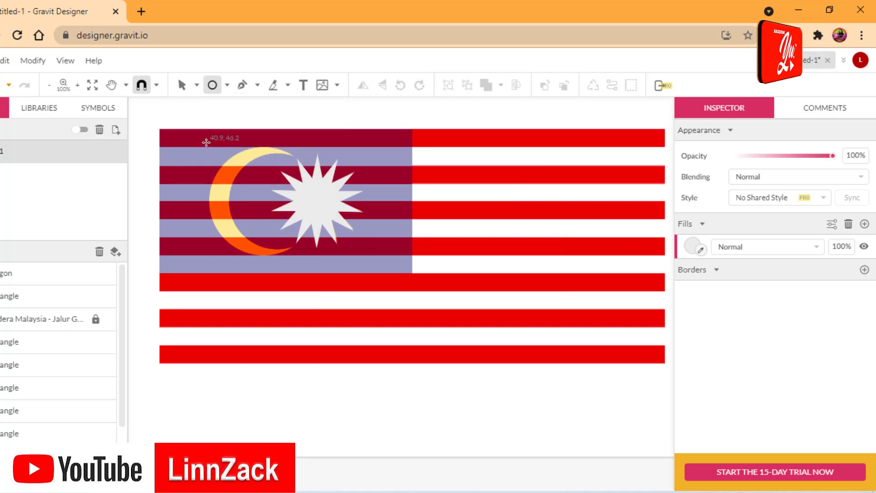
{"action": "left_click_drag", "start_coordinate": [209, 146], "coordinate": [311, 255]}
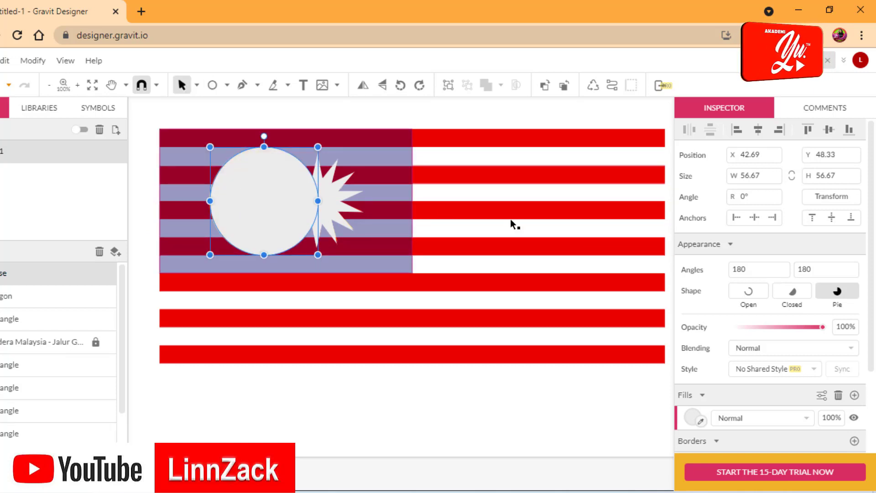
{"action": "left_click", "coordinate": [692, 418]}
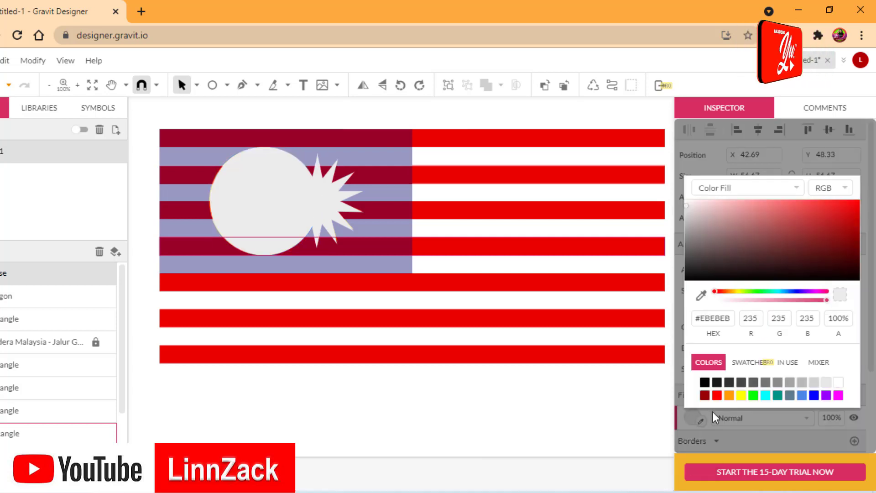
{"action": "left_click", "coordinate": [741, 395]}
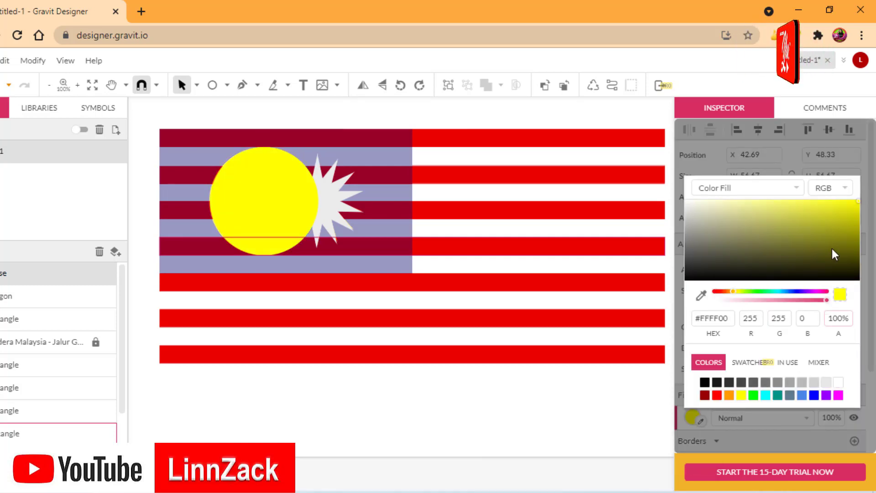
Lower the yellow circle's opacity to 68% so the reference crescent shows through.
{"action": "left_click", "coordinate": [665, 117]}
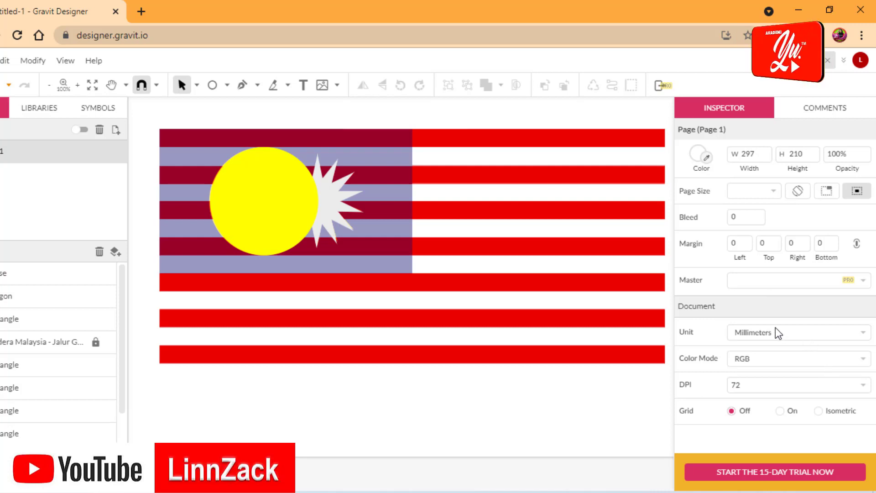
{"action": "left_click", "coordinate": [269, 214]}
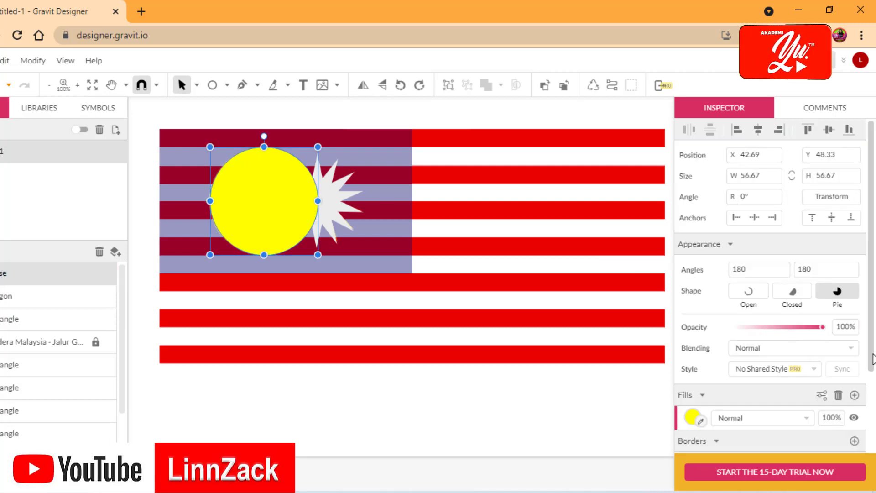
{"action": "left_click_drag", "start_coordinate": [824, 324], "coordinate": [793, 327]}
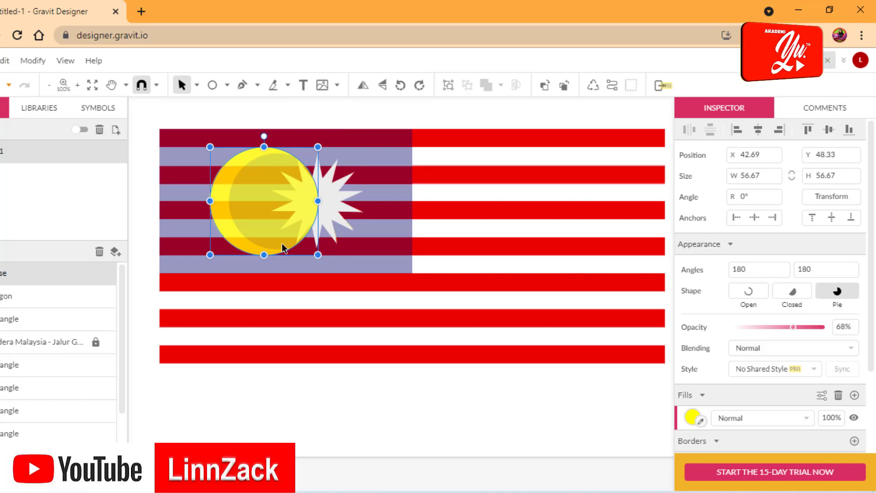
Copy the semi-transparent yellow circle and paste a duplicate of it.
{"action": "left_click", "coordinate": [3, 60]}
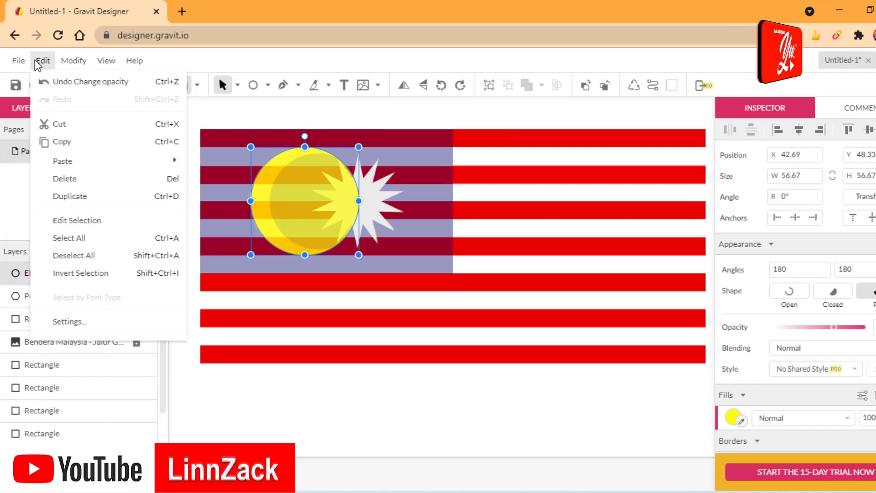
{"action": "left_click", "coordinate": [67, 142]}
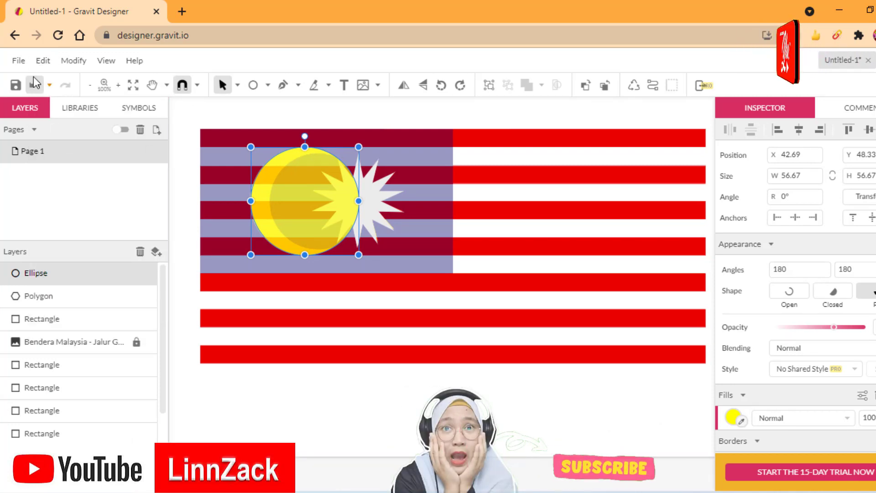
{"action": "left_click", "coordinate": [43, 60]}
{"action": "mouse_move", "coordinate": [77, 162]}
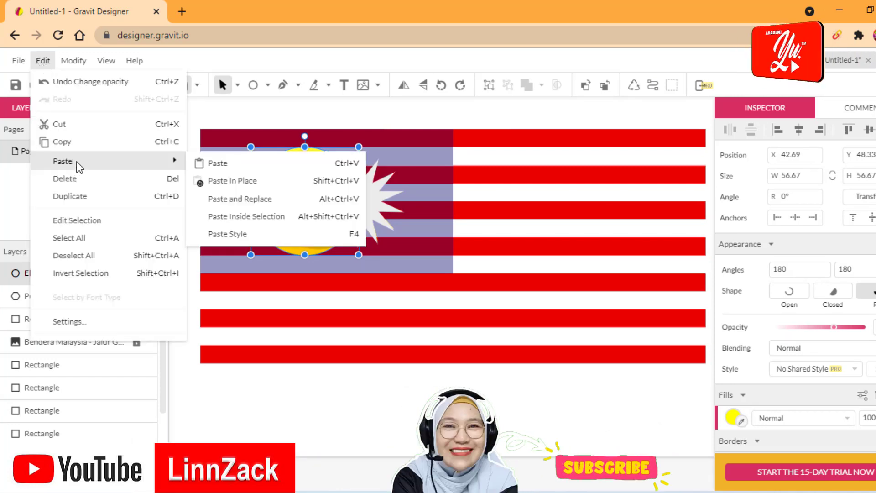
{"action": "left_click", "coordinate": [213, 164]}
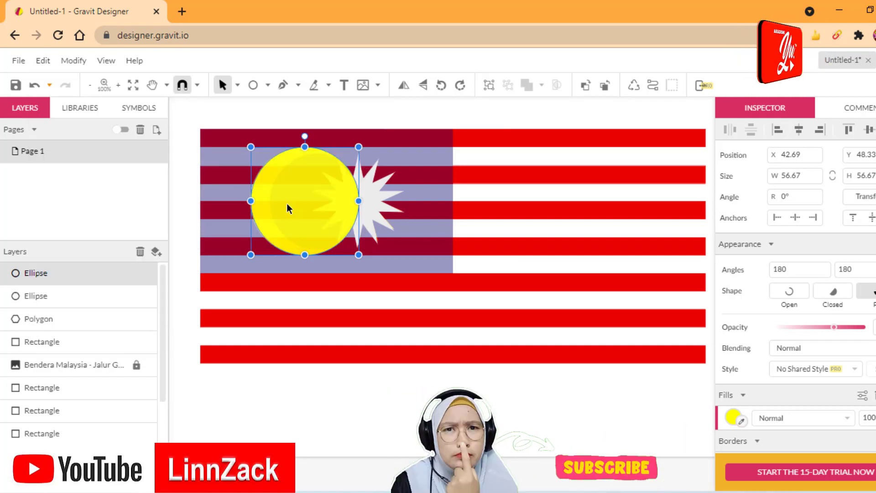
Move the duplicate circle over the crescent's inner edge and resize it to about 49 by 49 mm.
{"action": "left_click_drag", "start_coordinate": [287, 204], "coordinate": [325, 212]}
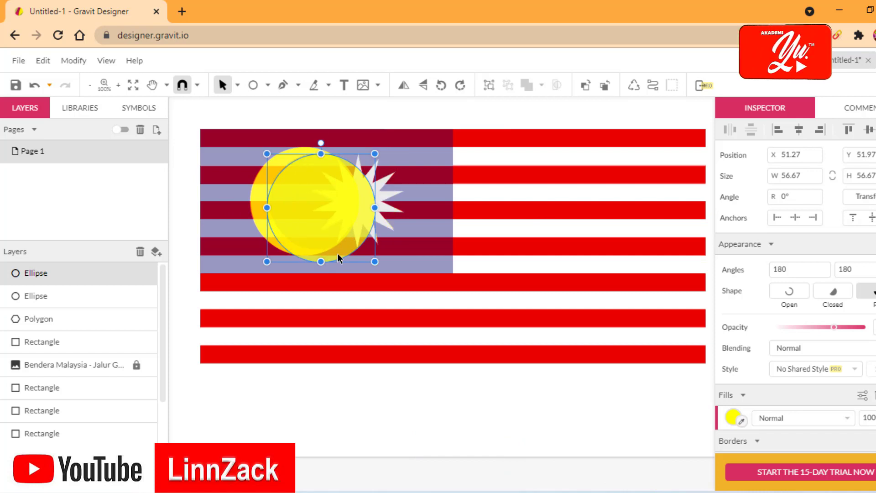
{"action": "left_click_drag", "start_coordinate": [324, 254], "coordinate": [325, 248]}
{"action": "mouse_move", "coordinate": [269, 199]}
{"action": "left_mouse_down"}
{"action": "mouse_move", "coordinate": [284, 198]}
{"action": "mouse_move", "coordinate": [270, 201]}
{"action": "left_mouse_up"}
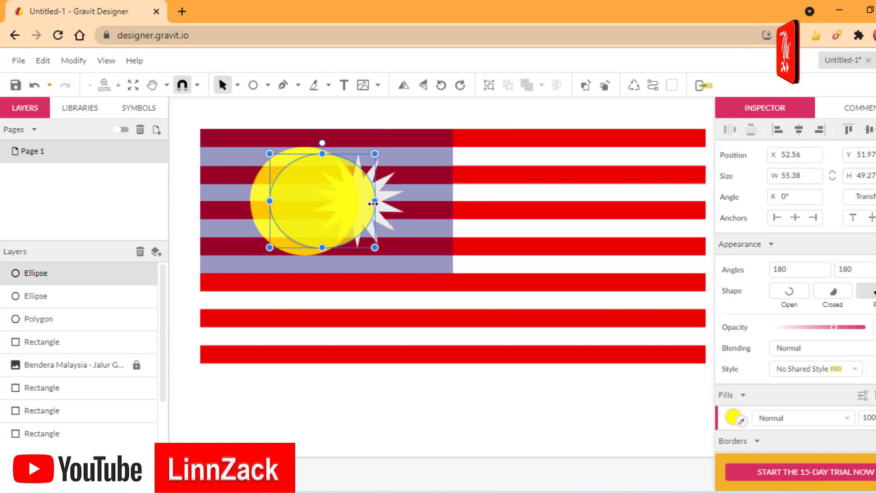
{"action": "left_click_drag", "start_coordinate": [375, 201], "coordinate": [363, 201]}
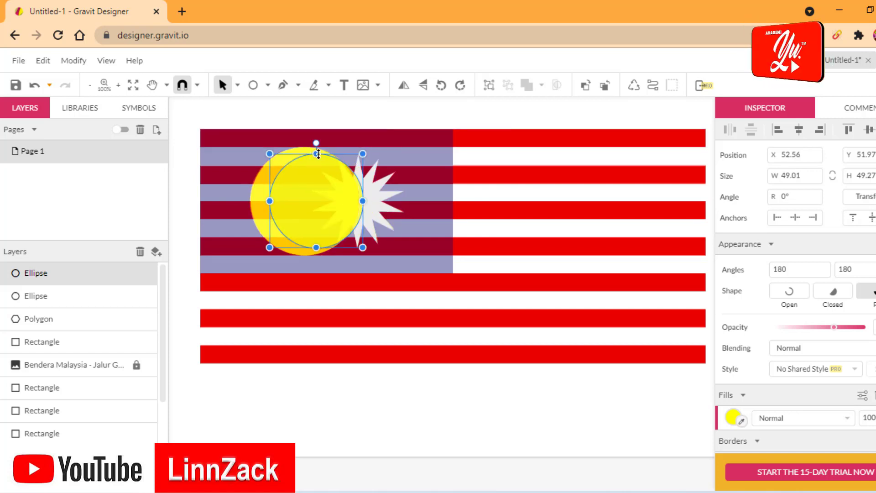
{"action": "mouse_move", "coordinate": [317, 154]}
{"action": "left_mouse_down"}
{"action": "mouse_move", "coordinate": [319, 164]}
{"action": "mouse_move", "coordinate": [317, 156]}
{"action": "left_mouse_up"}
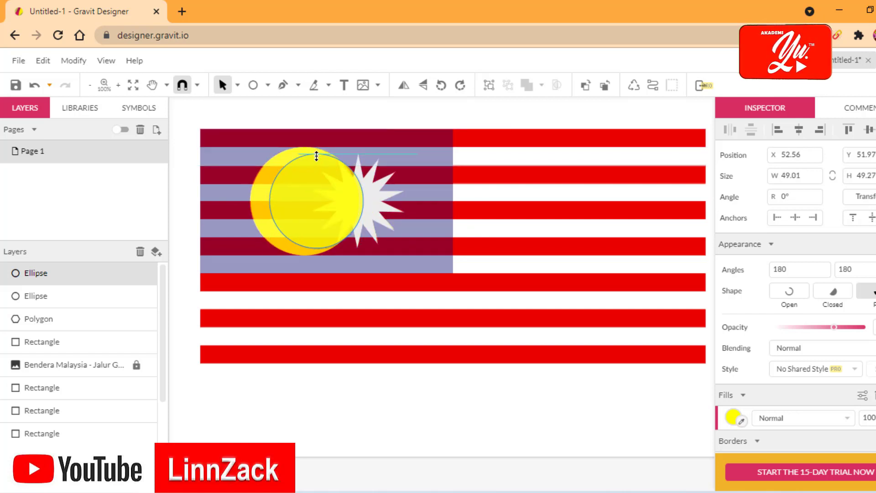
{"action": "mouse_move", "coordinate": [318, 248]}
{"action": "left_mouse_down"}
{"action": "mouse_move", "coordinate": [314, 238]}
{"action": "mouse_move", "coordinate": [312, 250]}
{"action": "left_mouse_up"}
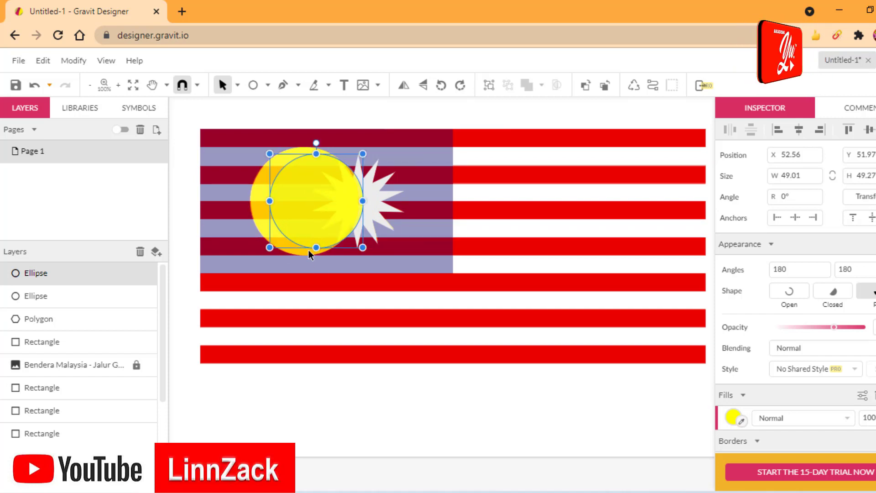
Select the large yellow circle and its smaller duplicate together.
{"action": "left_click", "coordinate": [180, 179]}
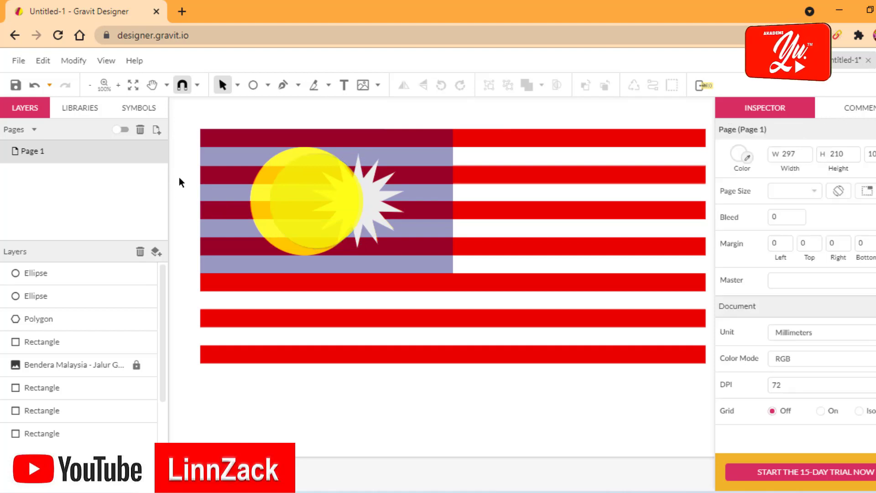
{"action": "left_click", "coordinate": [258, 209]}
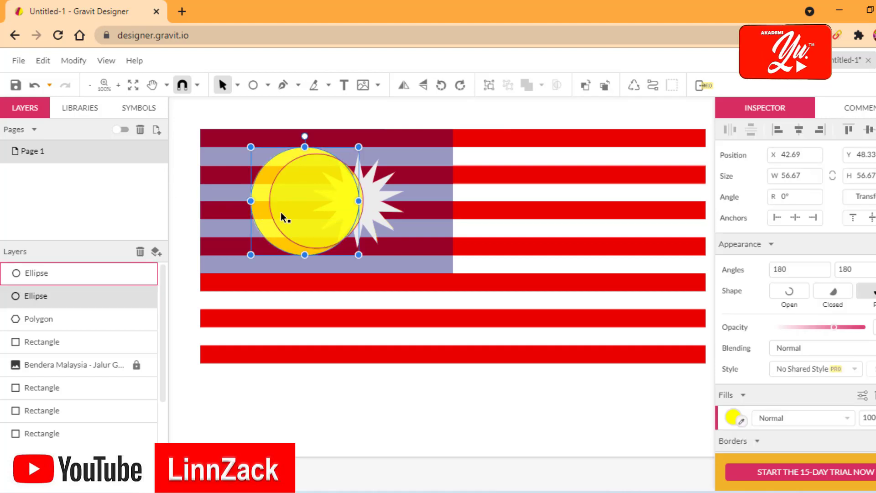
{"action": "left_click", "coordinate": [303, 208], "text": "shift"}
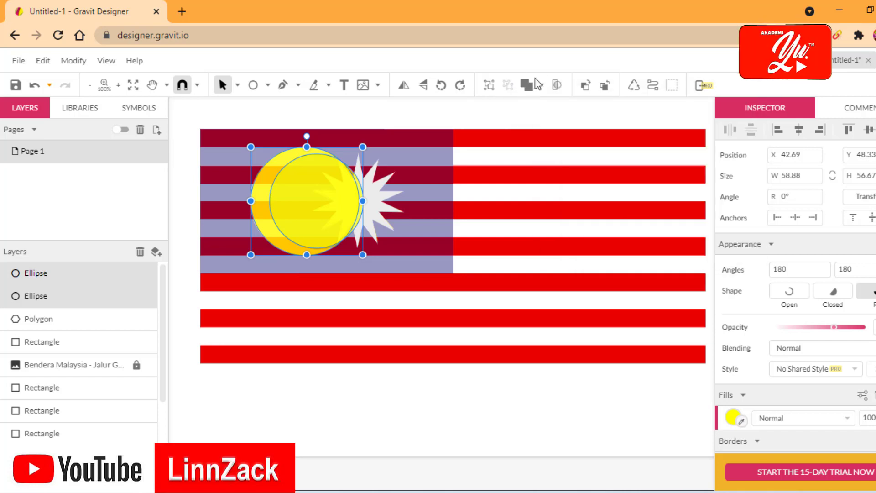
Try combining the two circles with Intersect, and undo the operation.
{"action": "left_click", "coordinate": [543, 85]}
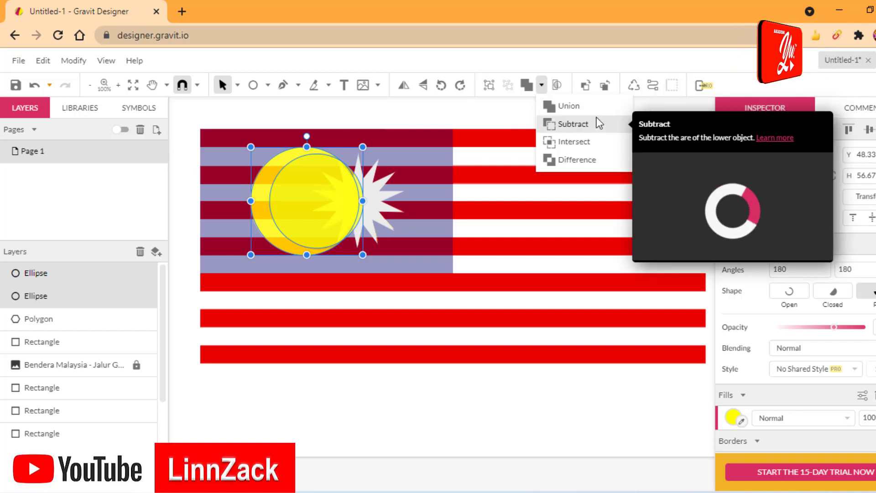
{"action": "left_click", "coordinate": [575, 142]}
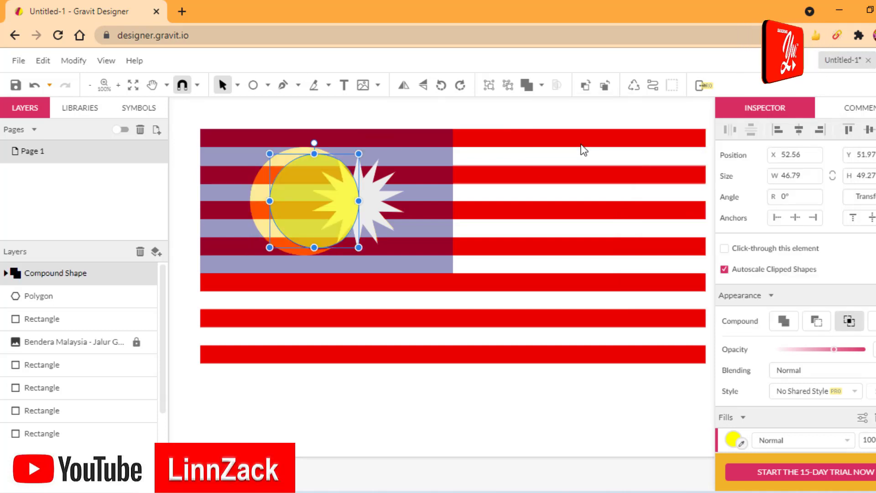
{"action": "left_click", "coordinate": [453, 117]}
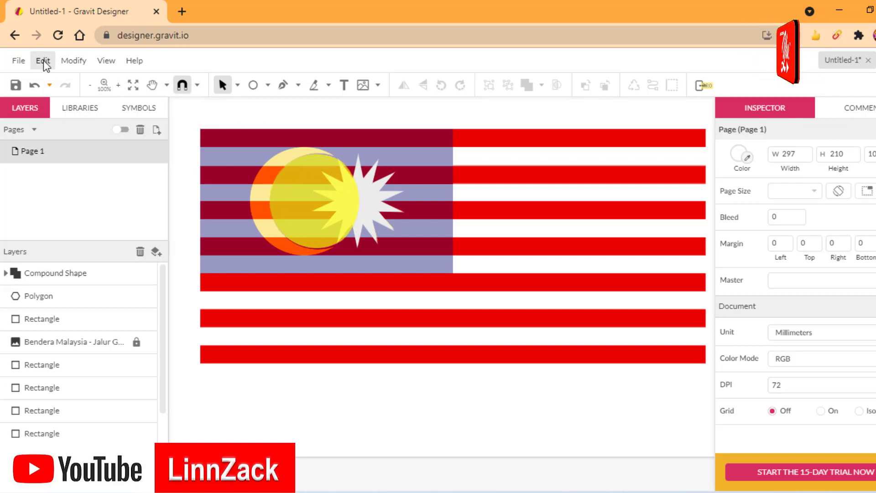
{"action": "left_click", "coordinate": [35, 85]}
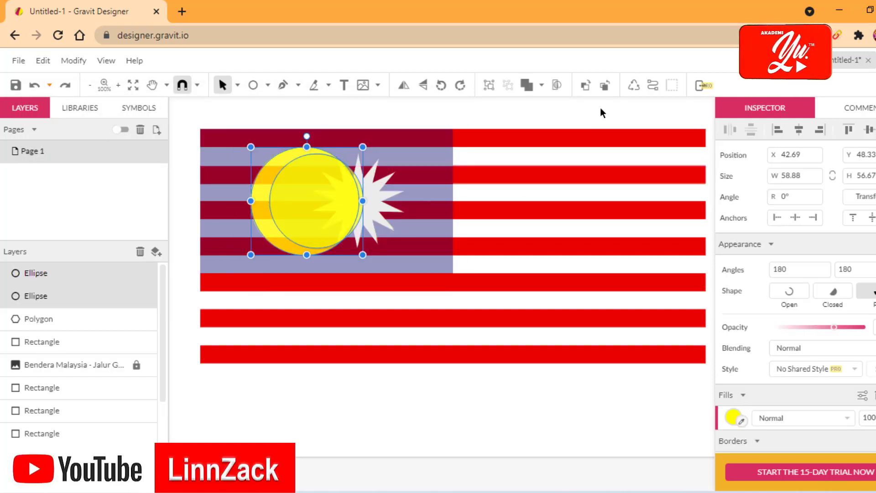
Subtract the smaller circle from the larger one to form the crescent, and raise the crescent to full opacity.
{"action": "left_click", "coordinate": [540, 87]}
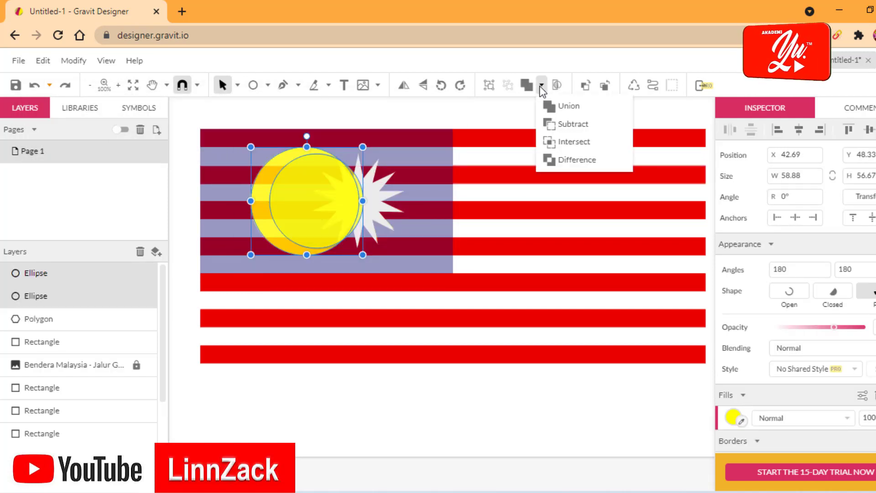
{"action": "left_click", "coordinate": [559, 124]}
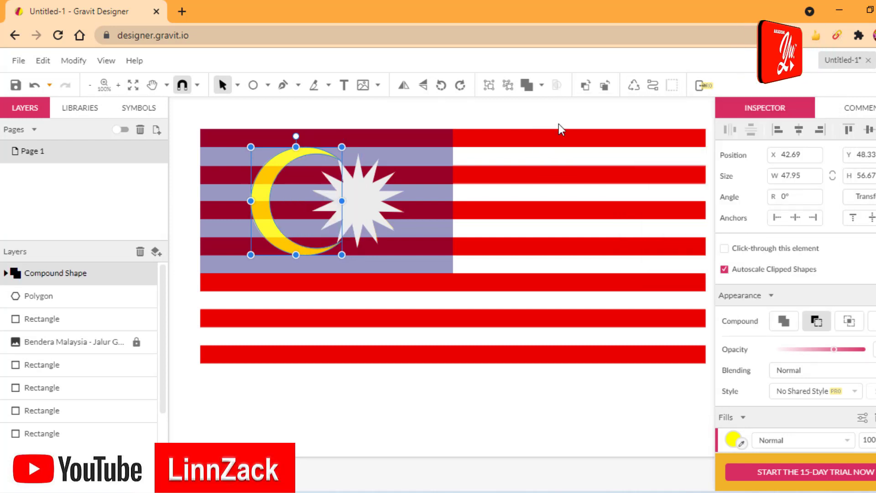
{"action": "left_click", "coordinate": [481, 123]}
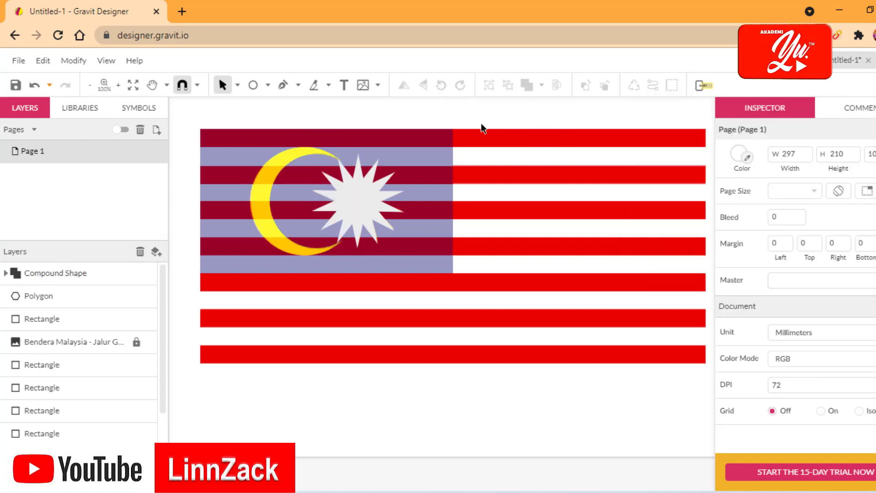
{"action": "left_click", "coordinate": [261, 219]}
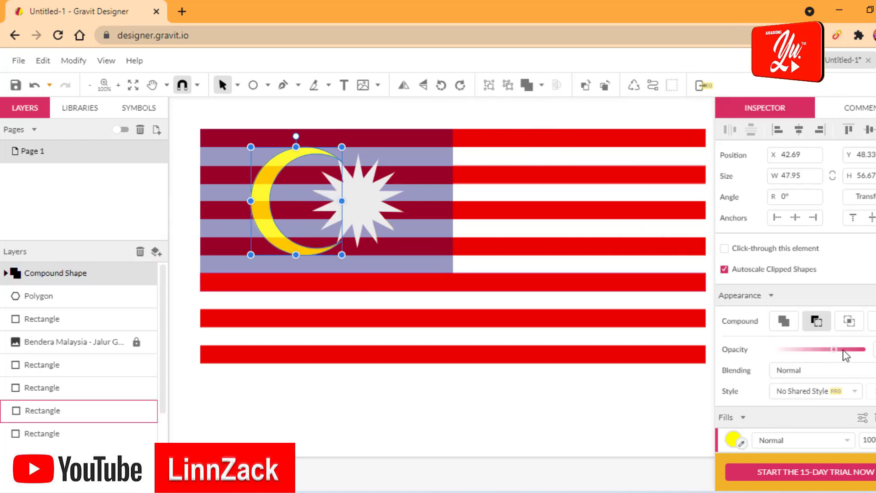
{"action": "left_click_drag", "start_coordinate": [835, 349], "coordinate": [864, 350]}
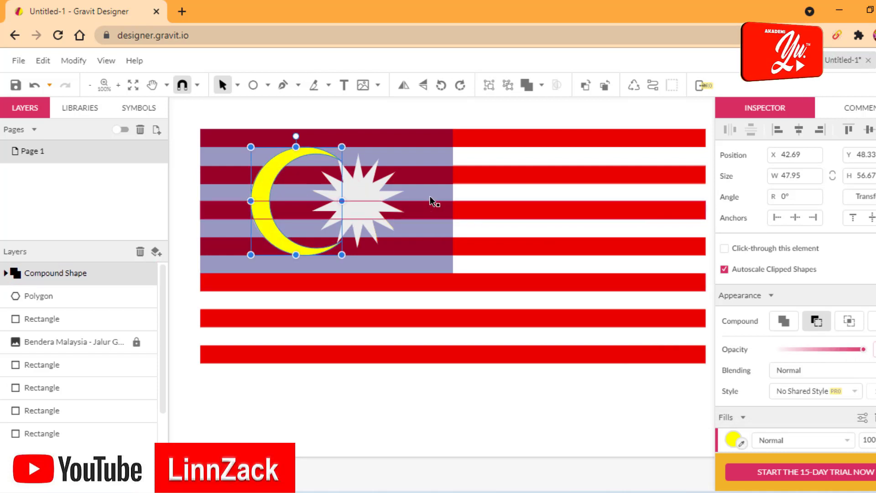
Change the 14-point star's fill to the palette's bright yellow.
{"action": "left_click", "coordinate": [361, 194]}
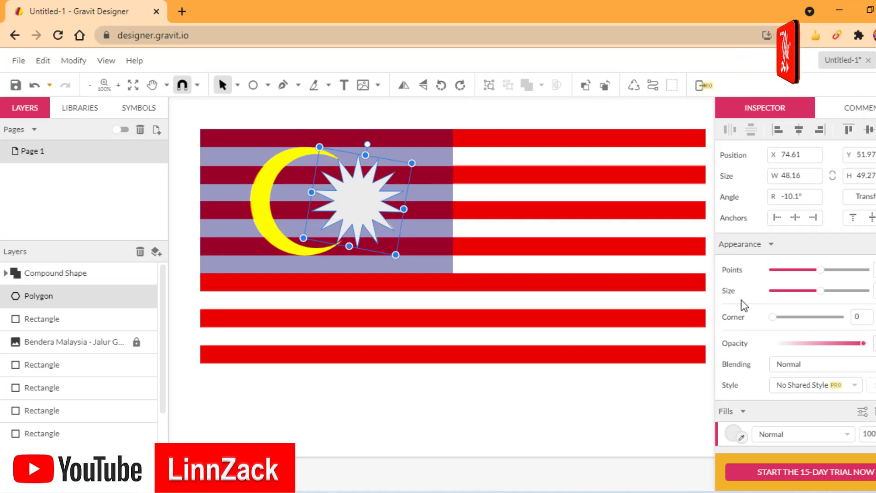
{"action": "left_click", "coordinate": [732, 434]}
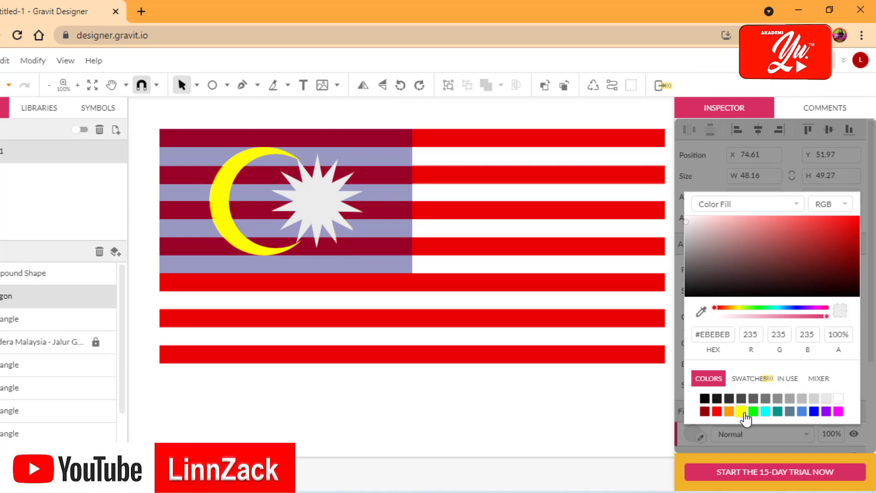
{"action": "left_click", "coordinate": [745, 412]}
{"action": "left_click", "coordinate": [576, 116]}
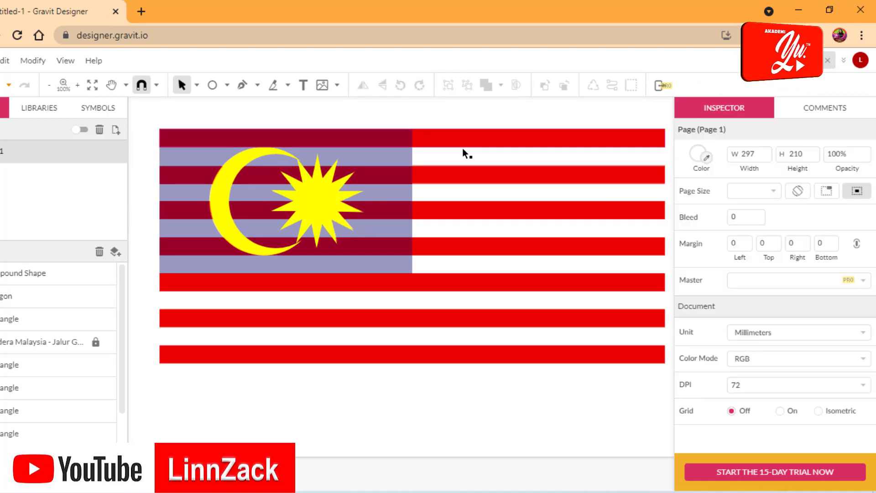
Fill the canton rectangle with solid dark blue #06068A.
{"action": "left_click", "coordinate": [411, 156]}
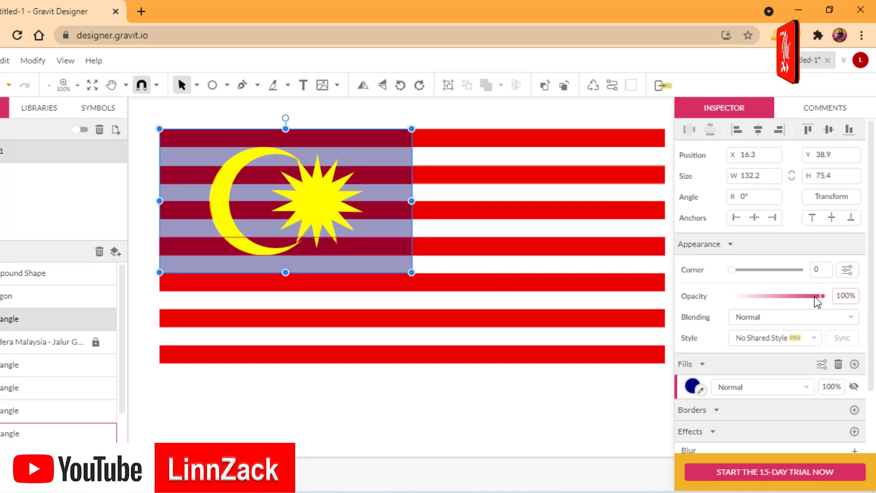
{"action": "left_click", "coordinate": [692, 387]}
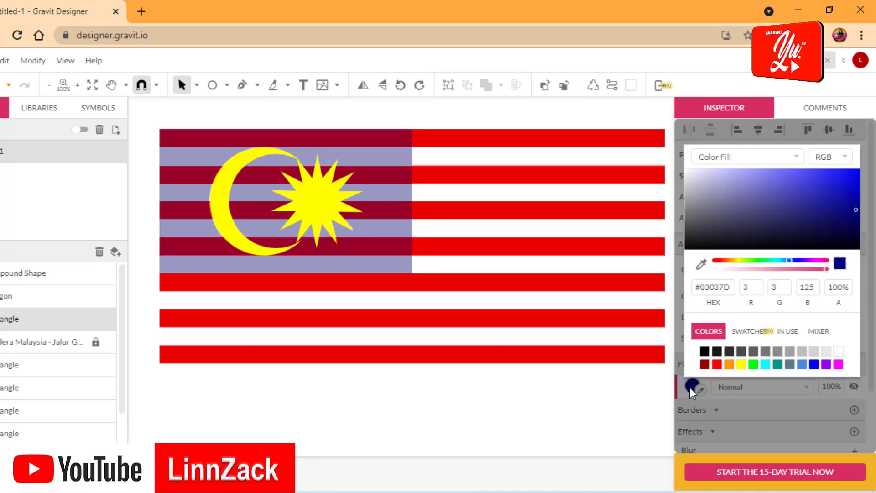
{"action": "left_click", "coordinate": [815, 365]}
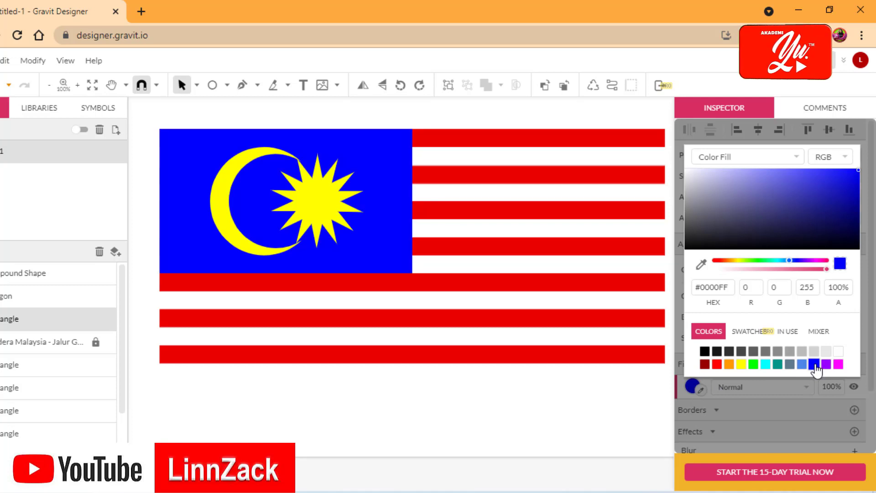
{"action": "mouse_move", "coordinate": [851, 212]}
{"action": "left_mouse_down"}
{"action": "mouse_move", "coordinate": [855, 189]}
{"action": "mouse_move", "coordinate": [853, 206]}
{"action": "left_mouse_up"}
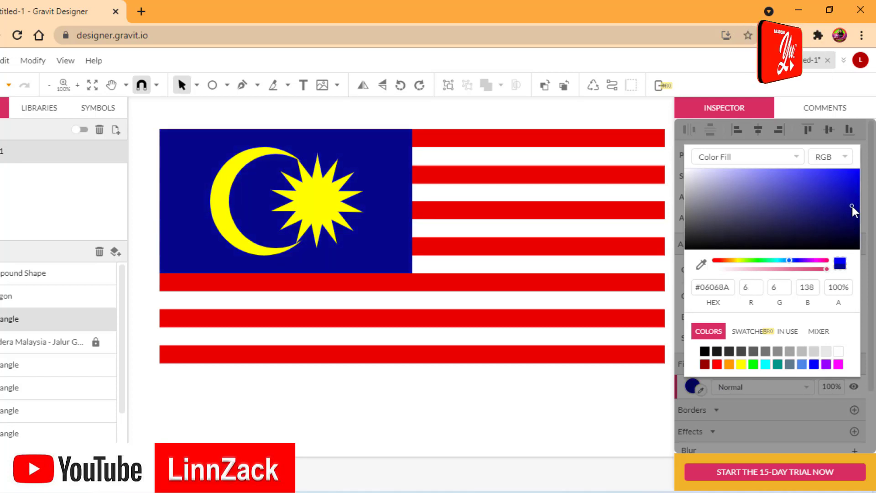
{"action": "left_click", "coordinate": [601, 118]}
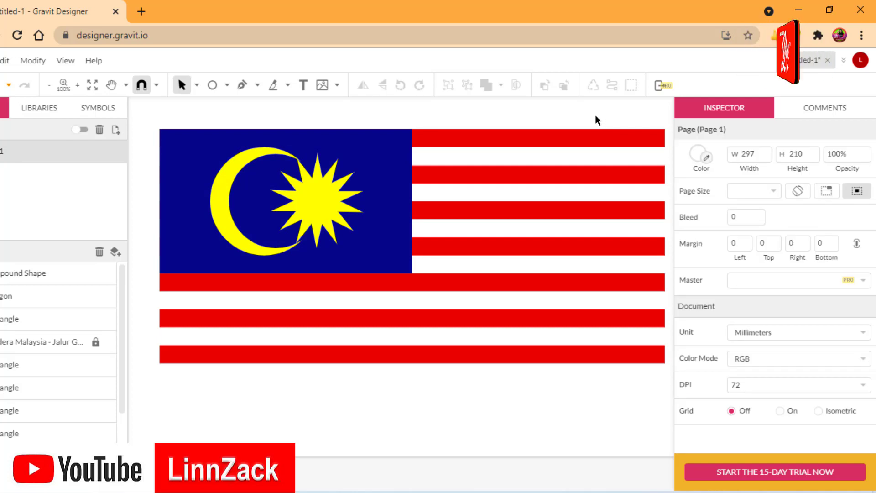
Save the drawing to Gravit Cloud under the file name Jalur Gemilang.
{"action": "left_click_drag", "start_coordinate": [495, 112], "coordinate": [553, 385]}
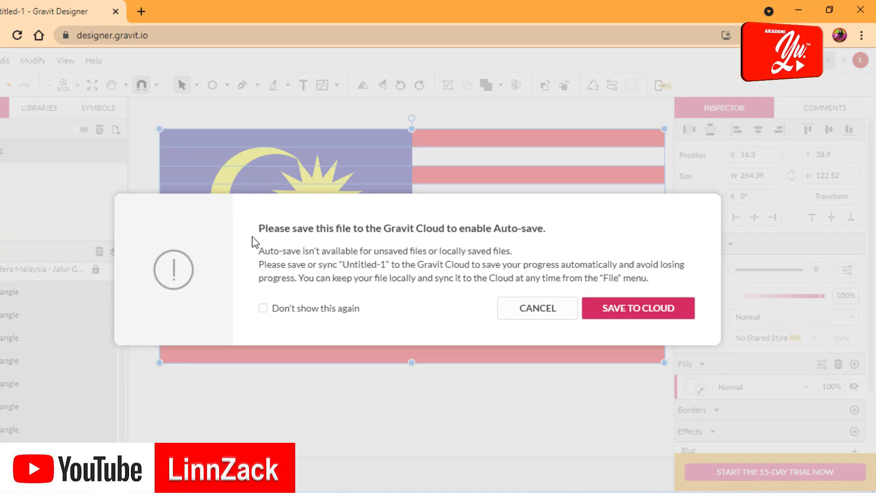
{"action": "left_click", "coordinate": [624, 319]}
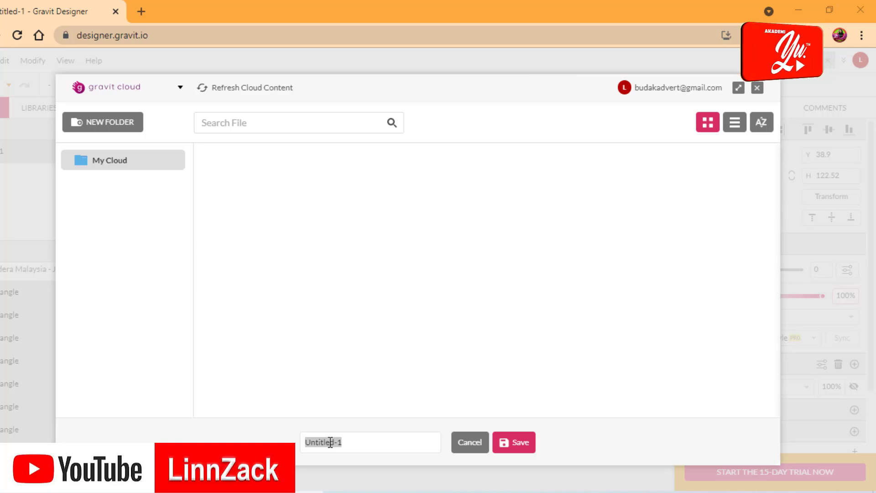
{"action": "left_click", "coordinate": [361, 442]}
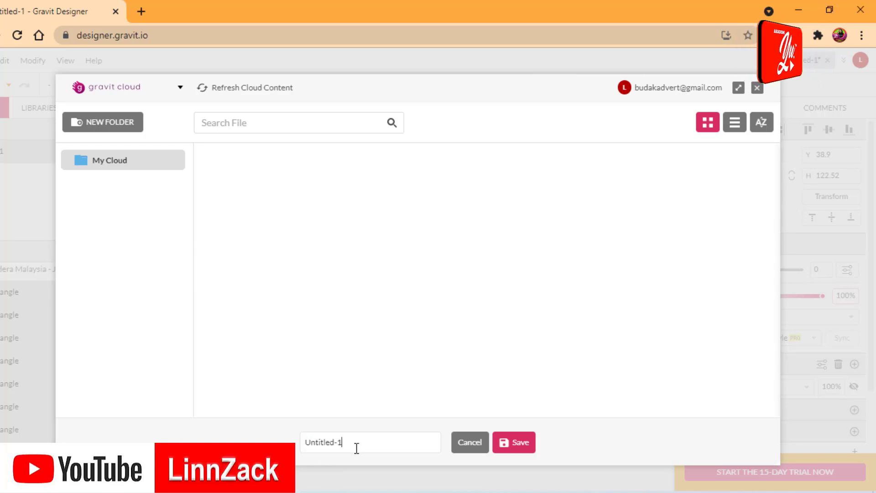
{"action": "key", "text": "ctrl+a"}
{"action": "type", "text": "Ja"}
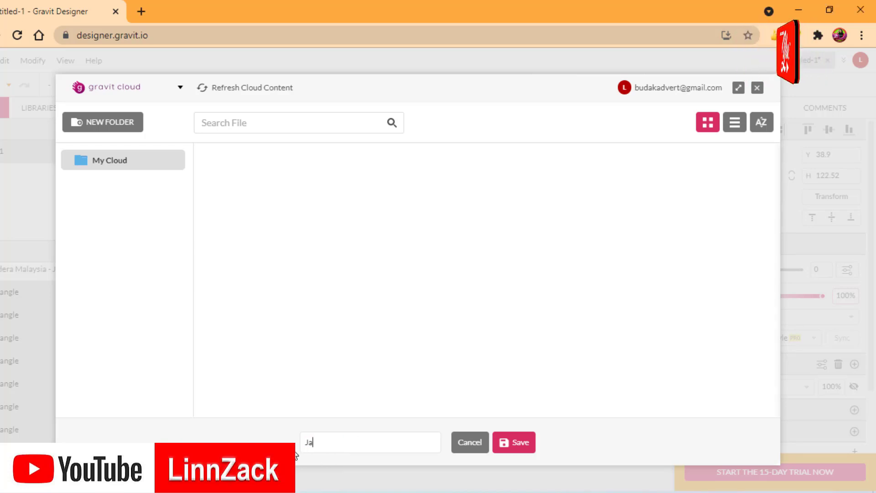
{"action": "type", "text": "lur"}
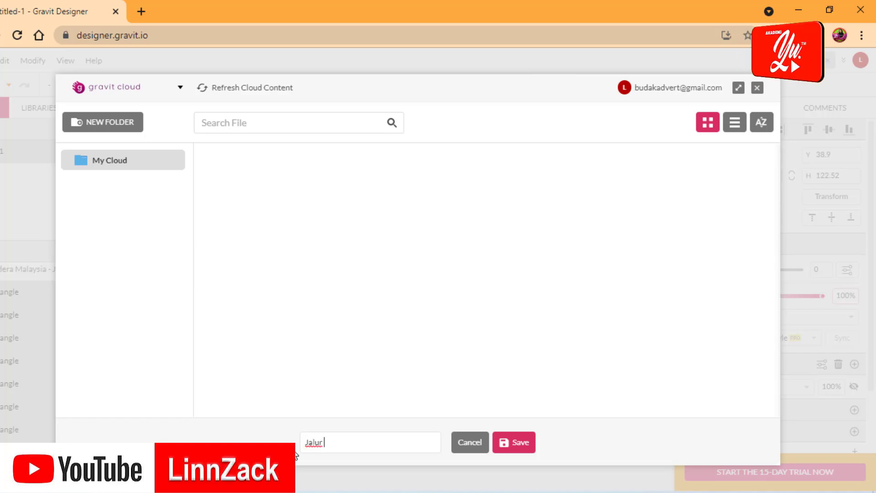
{"action": "type", "text": " Gemilang"}
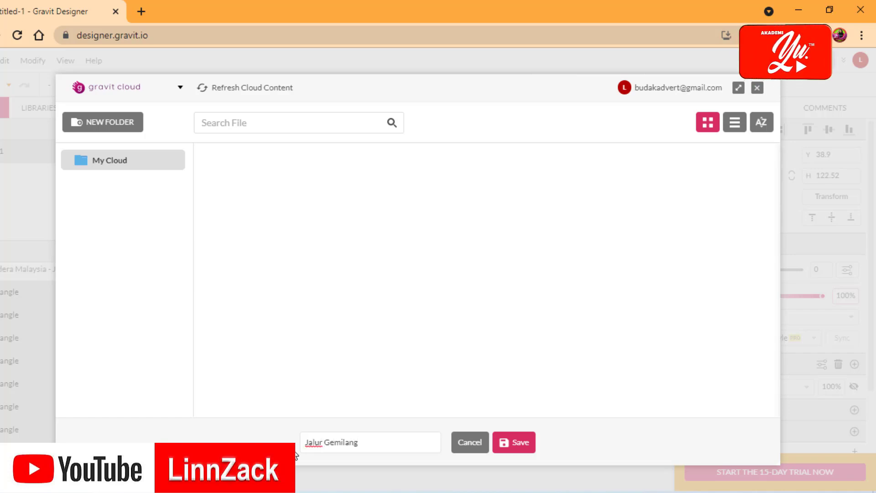
{"action": "left_click", "coordinate": [519, 445]}
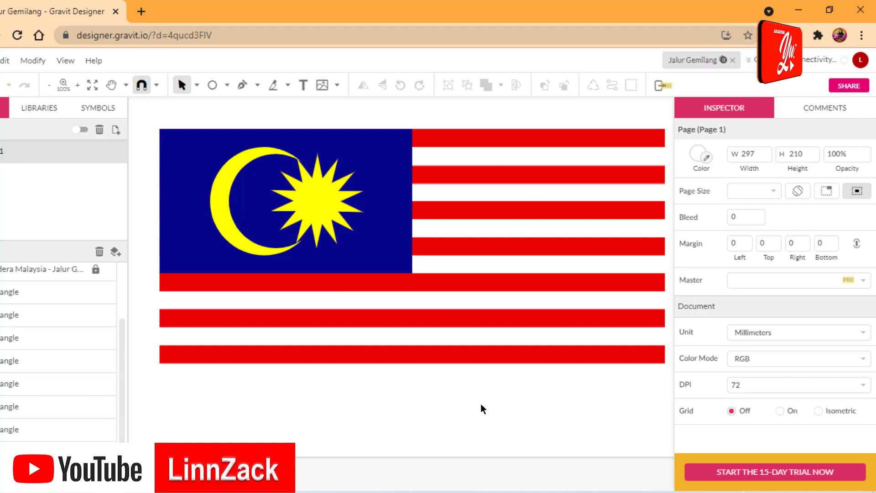
Group all the flag shapes and move the group downward to expose the reference image.
{"action": "left_click_drag", "start_coordinate": [151, 410], "coordinate": [660, 116]}
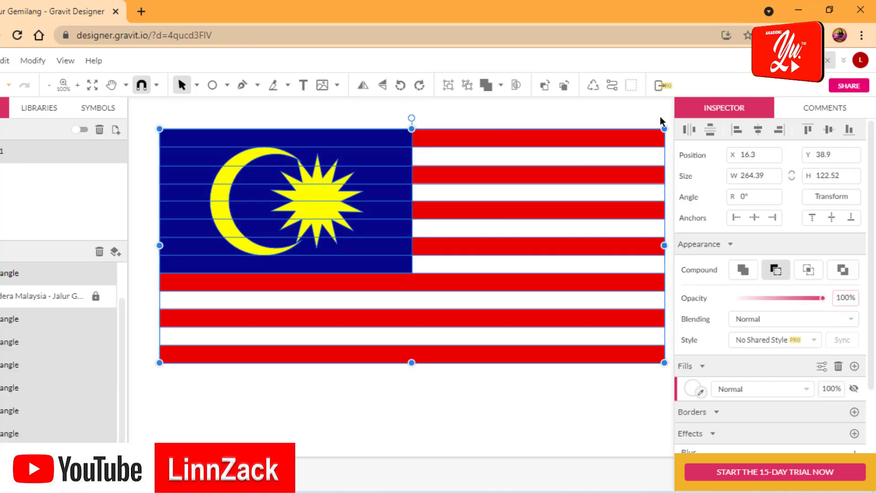
{"action": "right_click", "coordinate": [379, 159]}
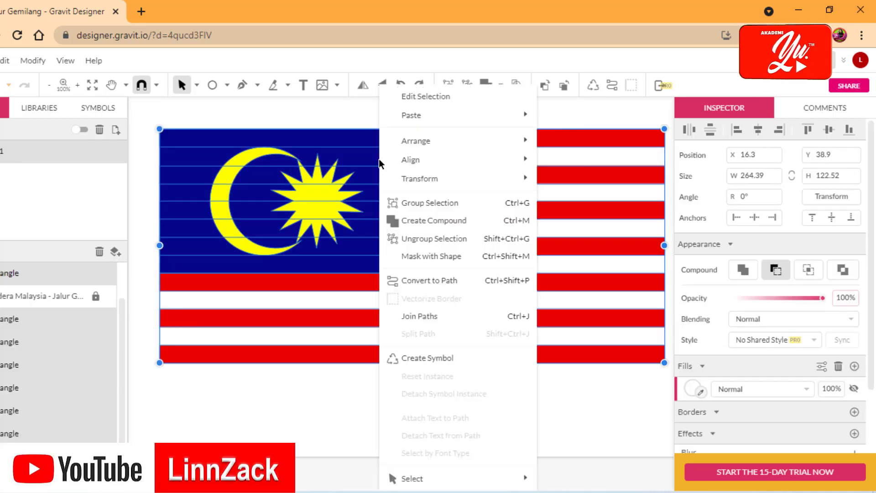
{"action": "mouse_move", "coordinate": [427, 179]}
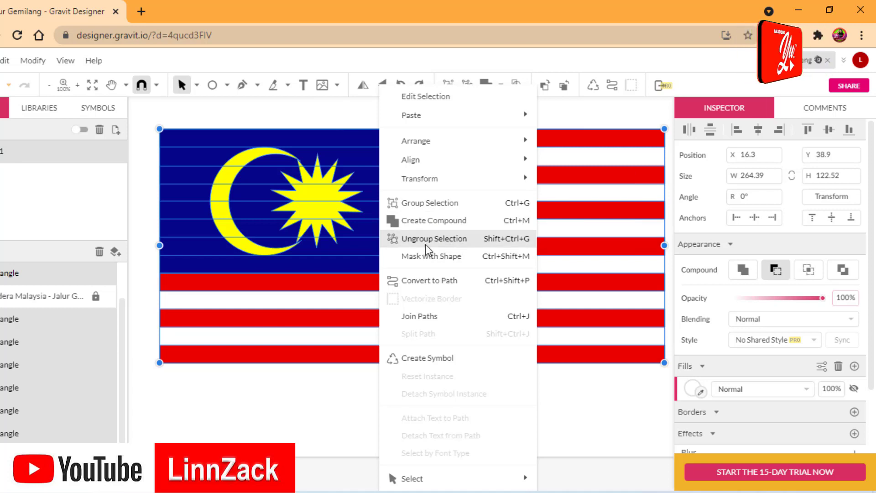
{"action": "left_click", "coordinate": [427, 203]}
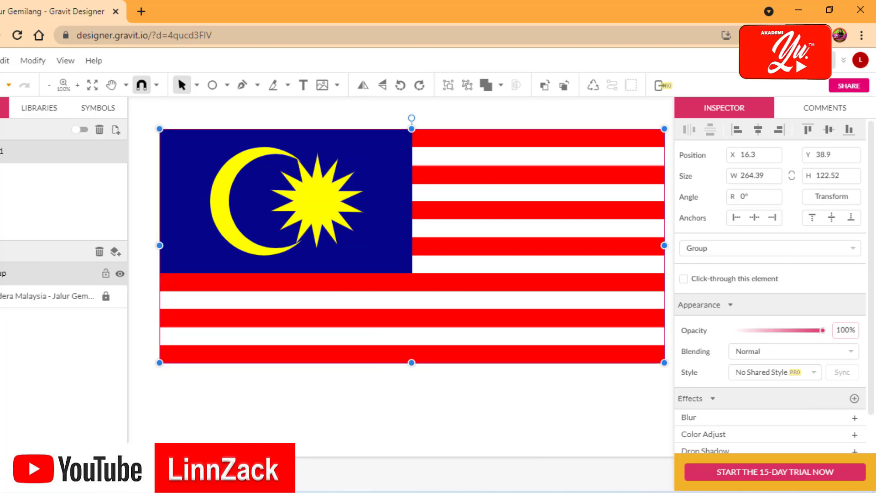
{"action": "left_click_drag", "start_coordinate": [358, 242], "coordinate": [387, 347]}
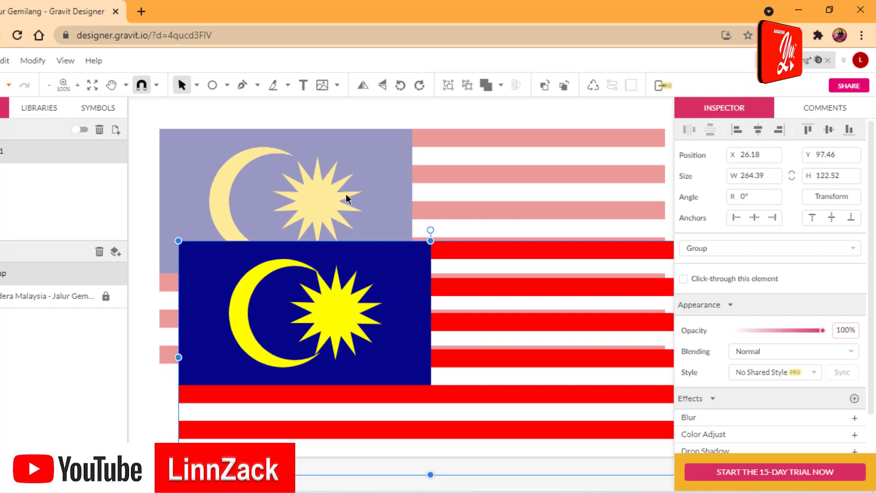
Unlock the reference flag image and delete it from the page.
{"action": "left_click", "coordinate": [106, 297]}
{"action": "left_click", "coordinate": [160, 149]}
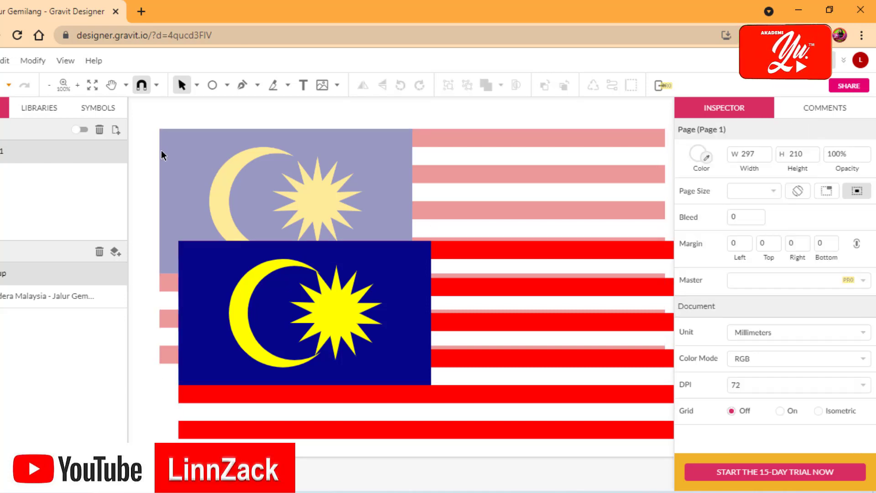
{"action": "left_click", "coordinate": [258, 183]}
{"action": "left_click_drag", "start_coordinate": [254, 161], "coordinate": [258, 178]}
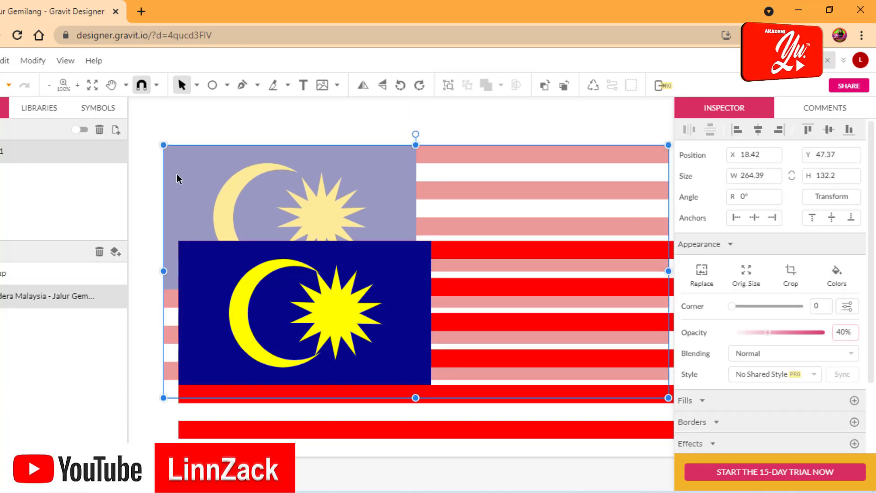
{"action": "key", "text": "Delete"}
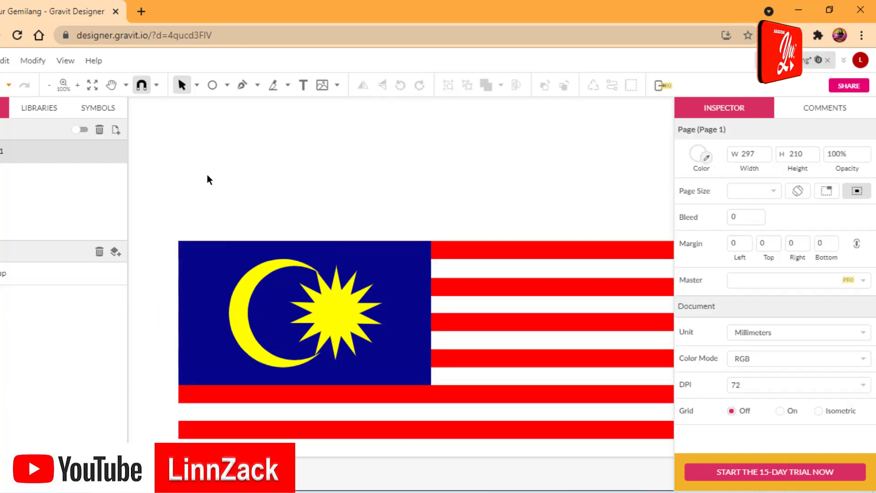
Move the flag group back up to the upper part of the page.
{"action": "left_click", "coordinate": [332, 352]}
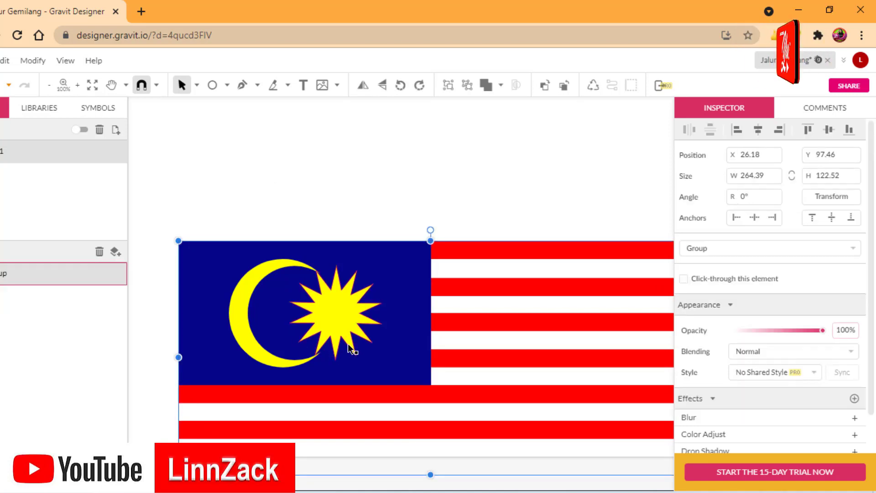
{"action": "left_click_drag", "start_coordinate": [348, 344], "coordinate": [321, 226]}
{"action": "left_click", "coordinate": [345, 399]}
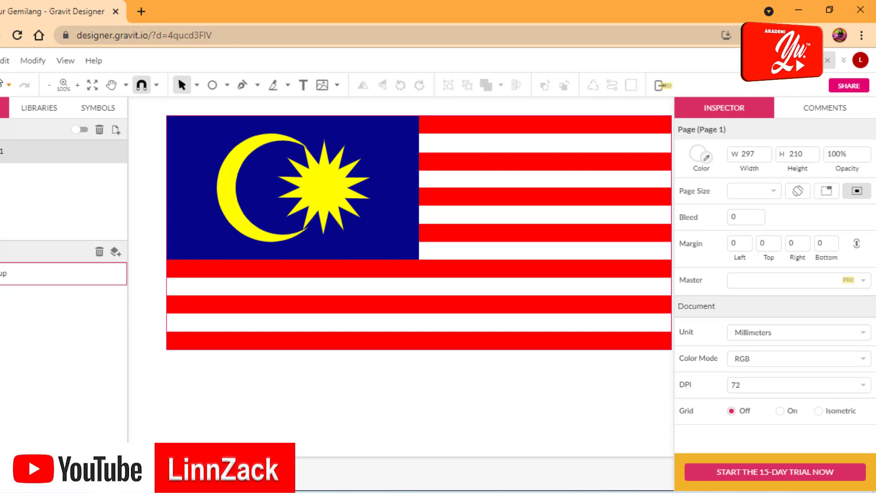
Undo the group moves, the reference image's removal and the grouping of the flag shapes.
{"action": "left_click", "coordinate": [34, 85]}
{"action": "left_click", "coordinate": [34, 85]}
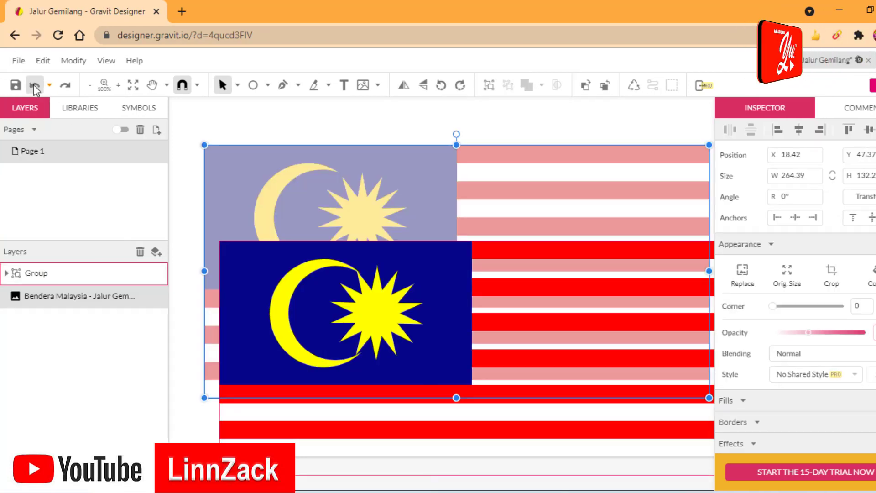
{"action": "left_click", "coordinate": [34, 85]}
{"action": "left_click", "coordinate": [33, 85]}
{"action": "left_click", "coordinate": [34, 85]}
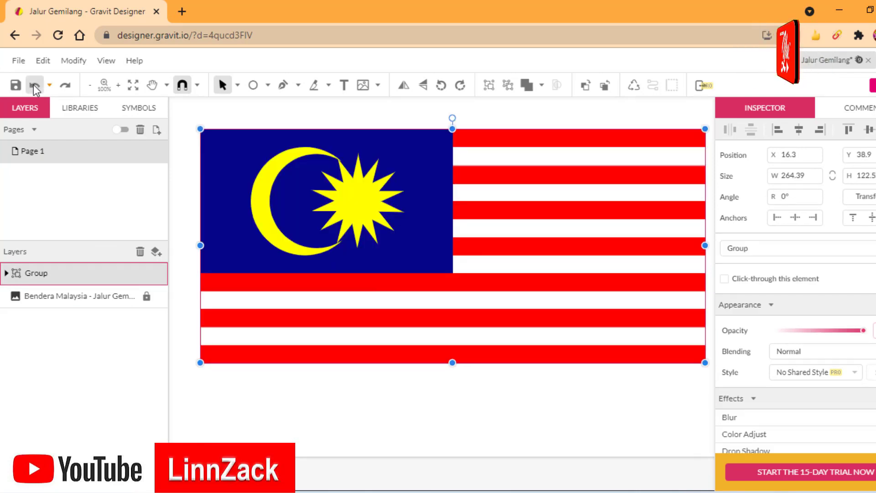
{"action": "left_click", "coordinate": [34, 85]}
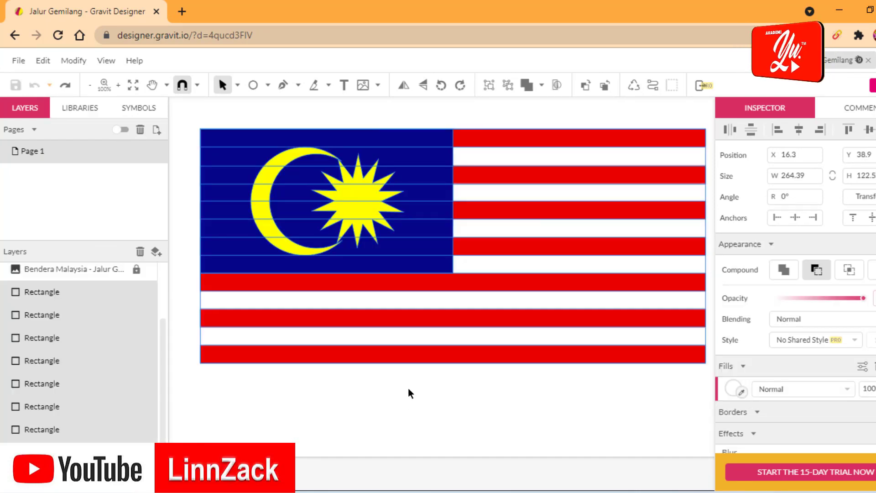
Delete the larger circle from the crescent's compound shape.
{"action": "left_click", "coordinate": [409, 388]}
{"action": "left_click", "coordinate": [263, 204]}
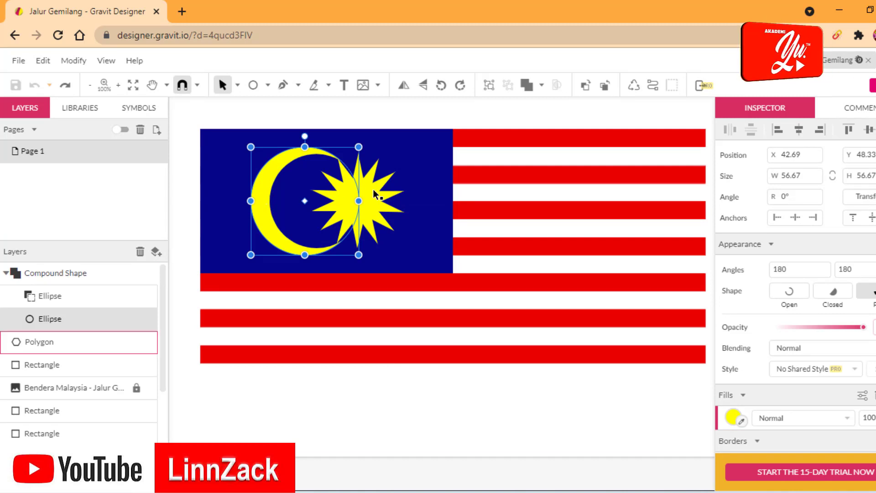
{"action": "key", "text": "Delete"}
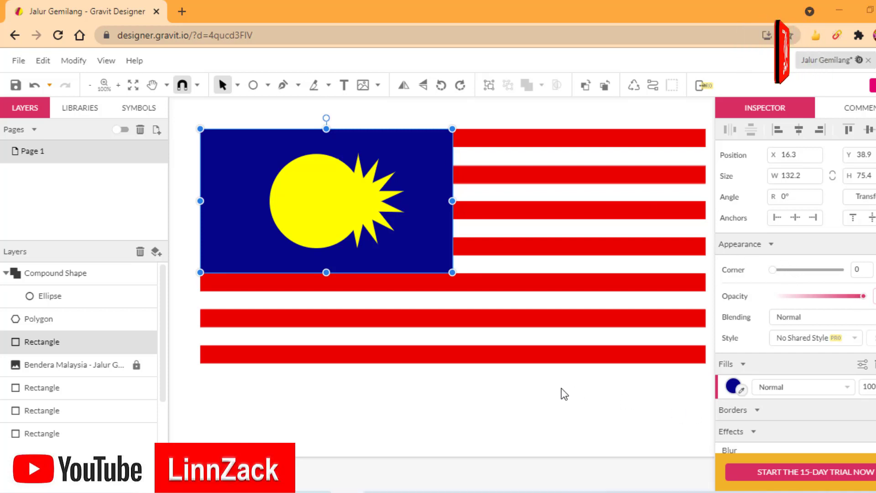
Lower the canton rectangle's opacity to 54% and delete the remaining yellow circle of the old crescent.
{"action": "left_click_drag", "start_coordinate": [863, 296], "coordinate": [781, 301]}
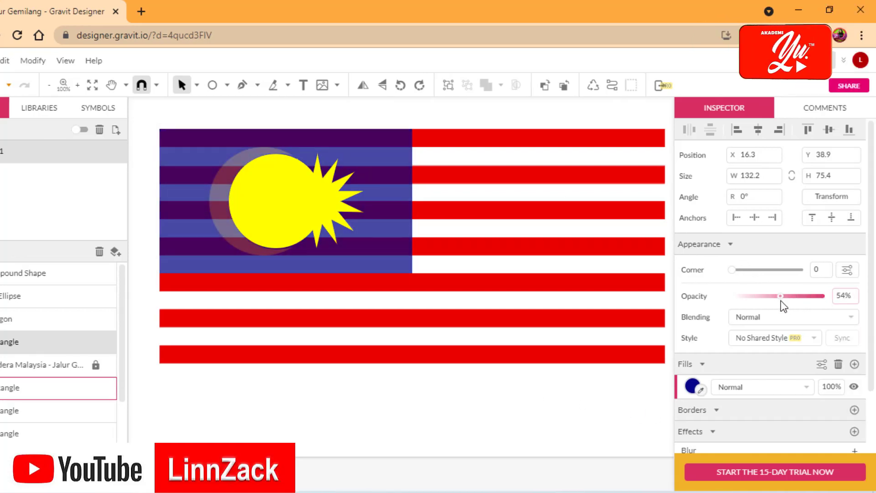
{"action": "left_click", "coordinate": [256, 197]}
{"action": "double_click", "coordinate": [283, 206]}
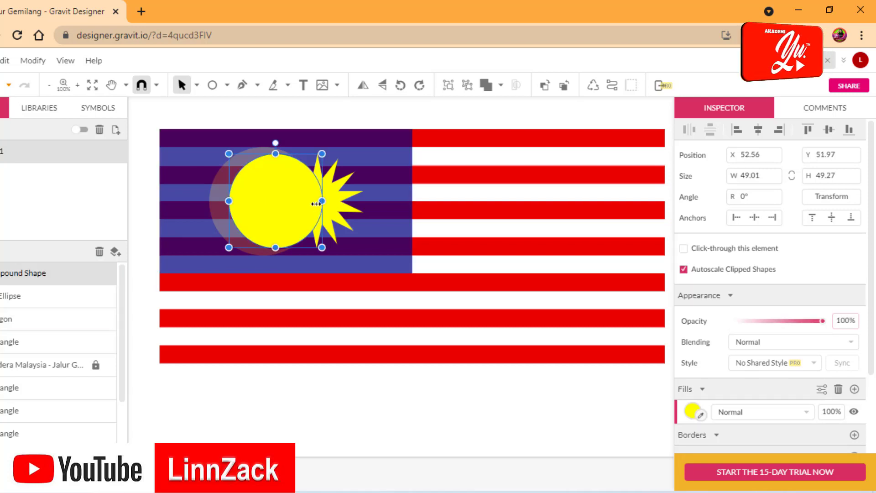
{"action": "key", "text": "Delete"}
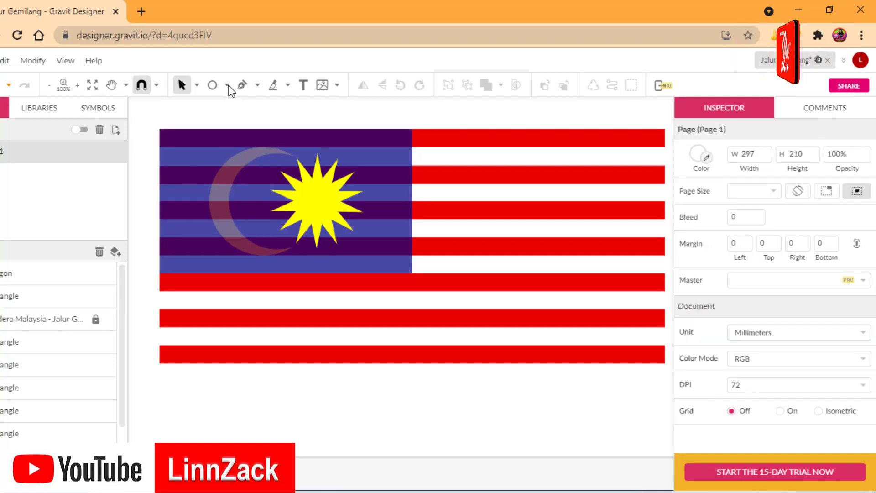
Draw a circle about 59.6 mm in diameter over the outer edge of the reference crescent.
{"action": "left_click", "coordinate": [216, 86]}
{"action": "mouse_move", "coordinate": [210, 152]}
{"action": "left_mouse_down"}
{"action": "mouse_move", "coordinate": [301, 242]}
{"action": "mouse_move", "coordinate": [365, 275]}
{"action": "left_mouse_up"}
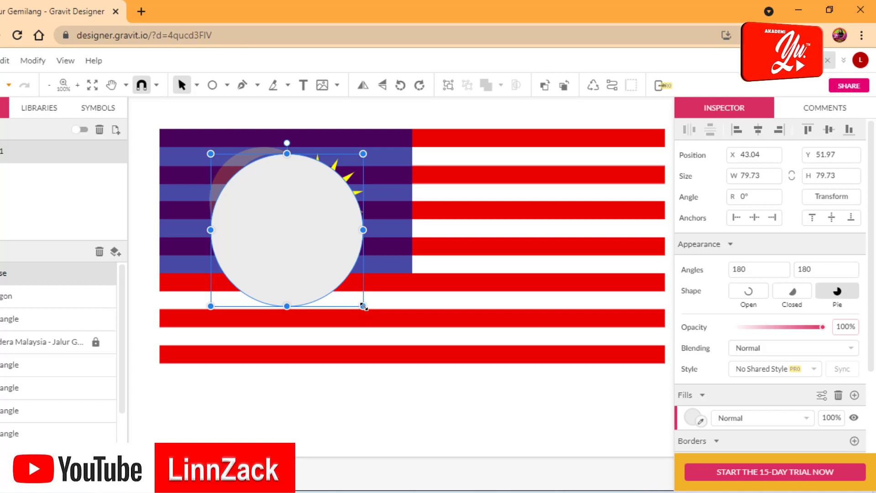
{"action": "left_click_drag", "start_coordinate": [363, 306], "coordinate": [320, 266]}
{"action": "left_click_drag", "start_coordinate": [288, 235], "coordinate": [286, 226]}
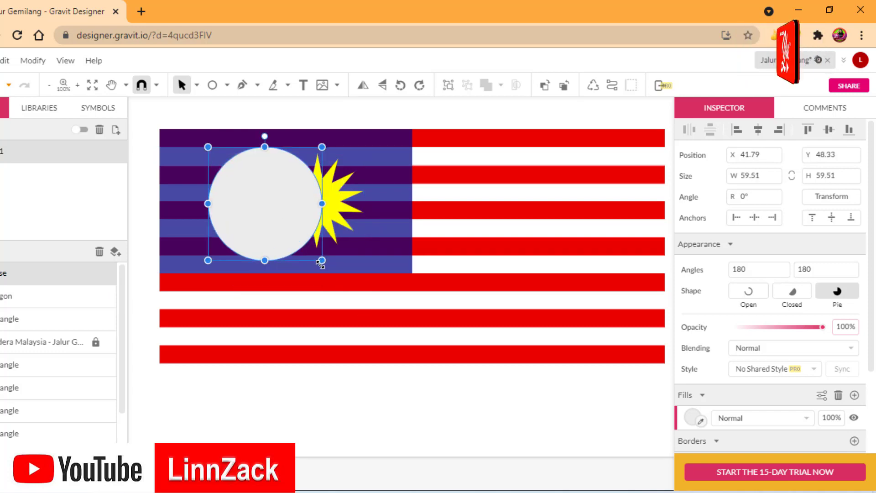
{"action": "left_click_drag", "start_coordinate": [321, 259], "coordinate": [314, 261]}
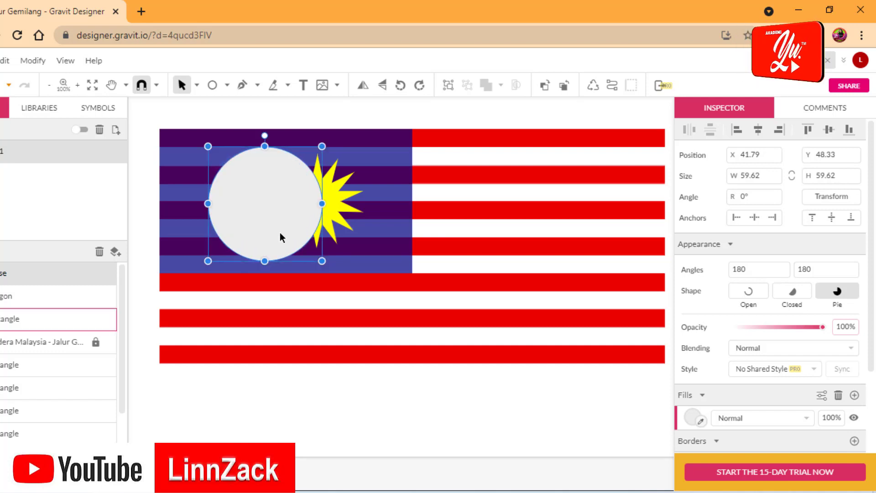
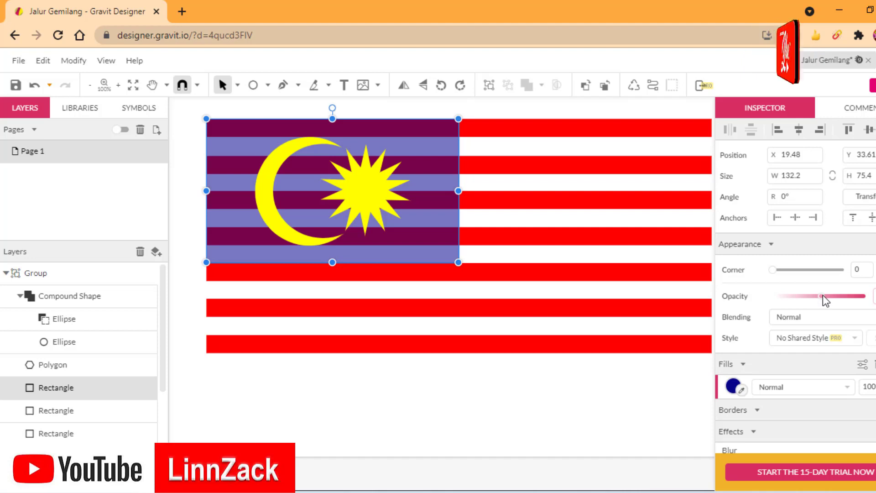
Restore the canton rectangle to full opacity and fit the whole page in view.
{"action": "left_click_drag", "start_coordinate": [824, 297], "coordinate": [865, 296]}
{"action": "left_click", "coordinate": [242, 423]}
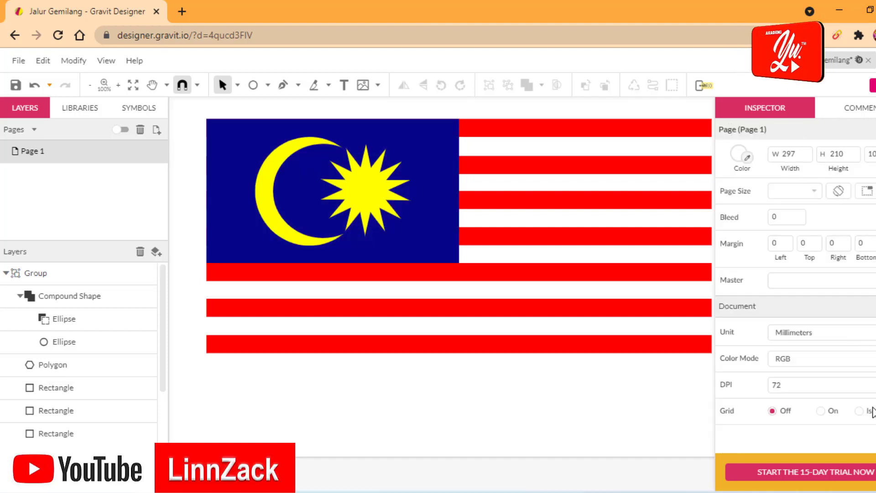
{"action": "key", "text": "ctrl+0"}
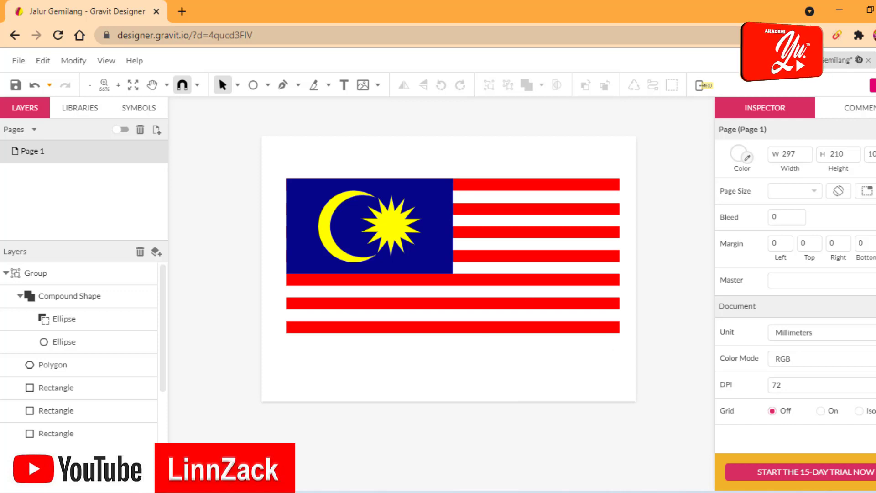
Open Google in a new browser tab and search for hibiscus.
{"action": "left_click", "coordinate": [183, 12]}
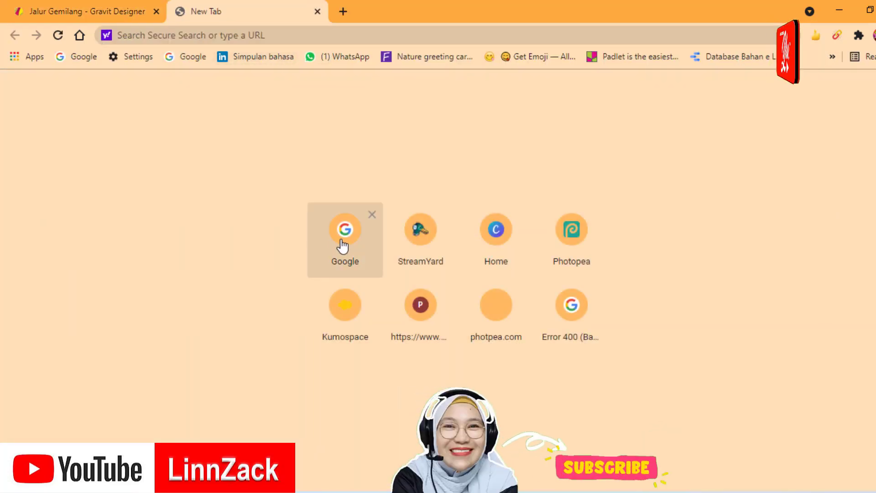
{"action": "left_click", "coordinate": [343, 247]}
{"action": "left_click", "coordinate": [325, 186]}
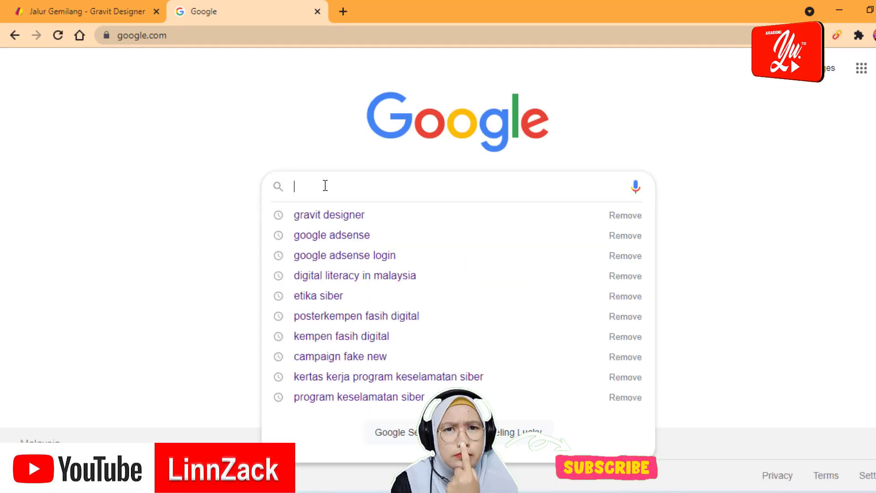
{"action": "type", "text": "hibis"}
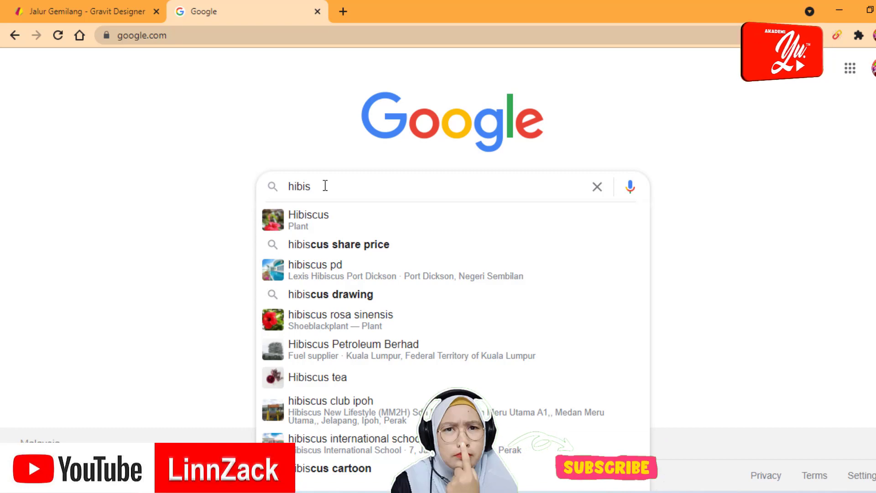
{"action": "left_click", "coordinate": [320, 229]}
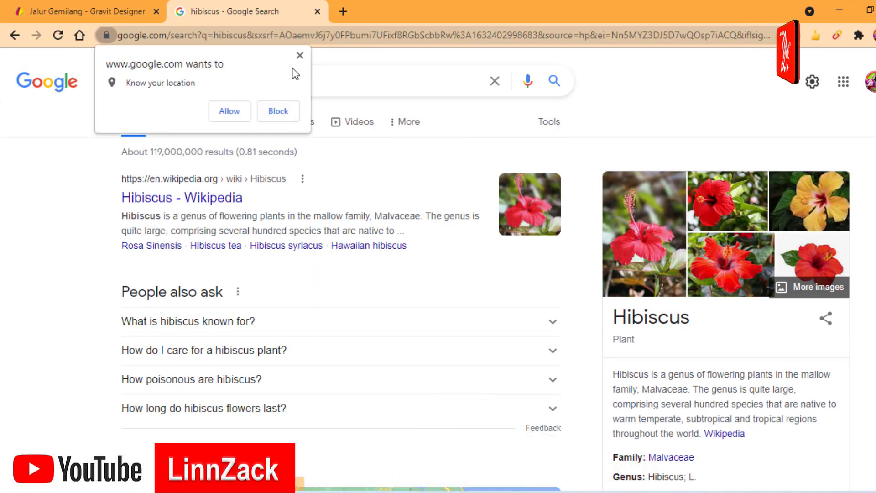
Dismiss the location request, show image results for hibiscus, and filter them to large images.
{"action": "left_click", "coordinate": [300, 56]}
{"action": "left_click", "coordinate": [182, 122]}
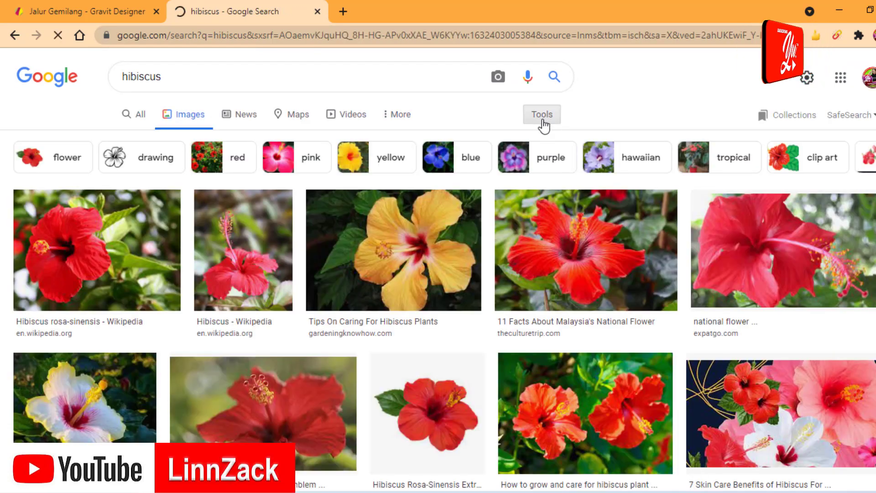
{"action": "left_click", "coordinate": [543, 115]}
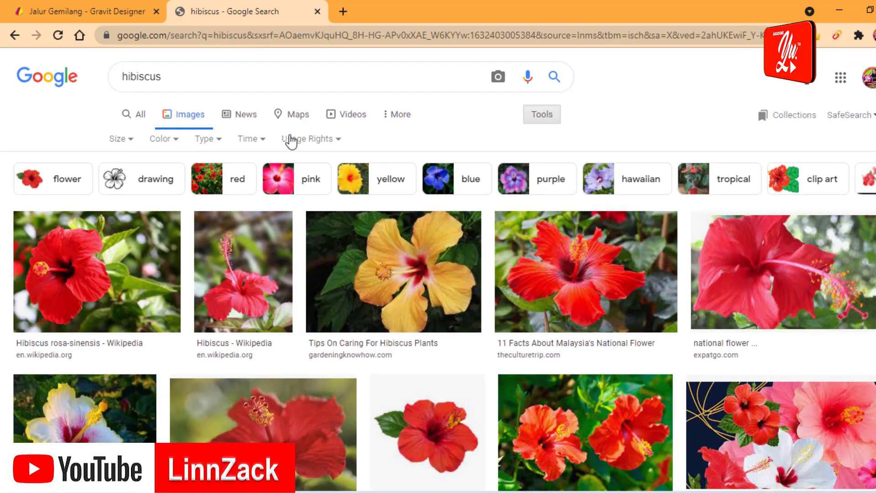
{"action": "left_click", "coordinate": [122, 145]}
{"action": "left_click", "coordinate": [119, 183]}
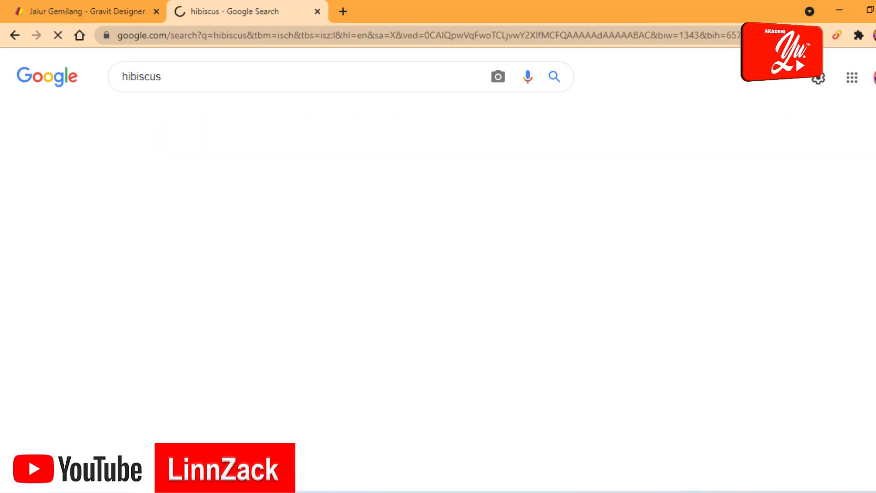
Find the orange hibiscus photo from ExpatGo in the results and copy its preview image.
{"action": "scroll", "coordinate": [248, 289], "scroll_direction": "down", "scroll_amount": 4}
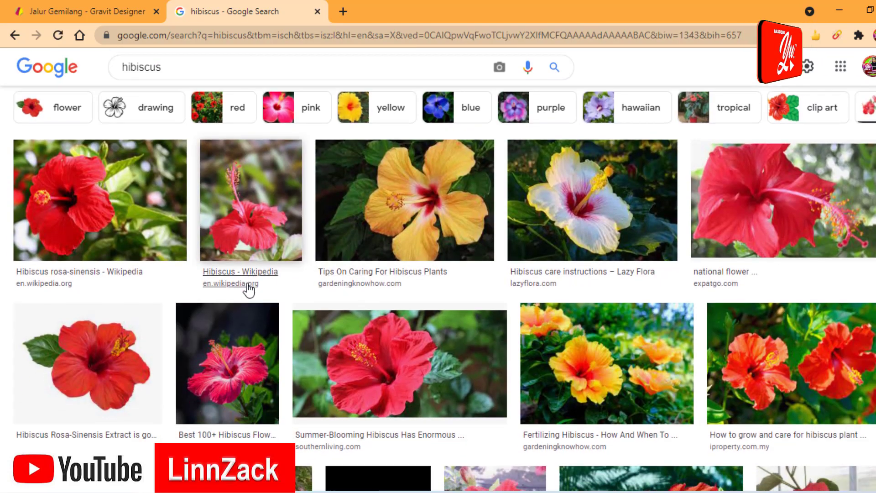
{"action": "scroll", "coordinate": [161, 286], "scroll_direction": "down", "scroll_amount": 5}
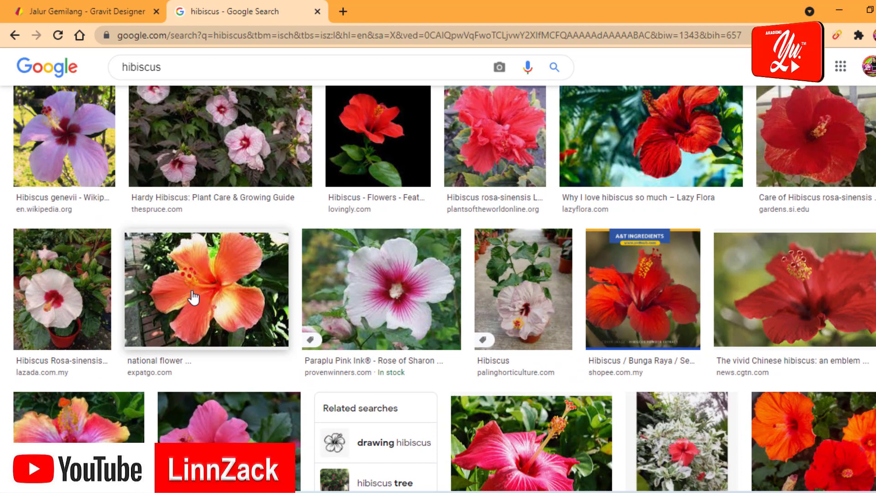
{"action": "left_click", "coordinate": [197, 290]}
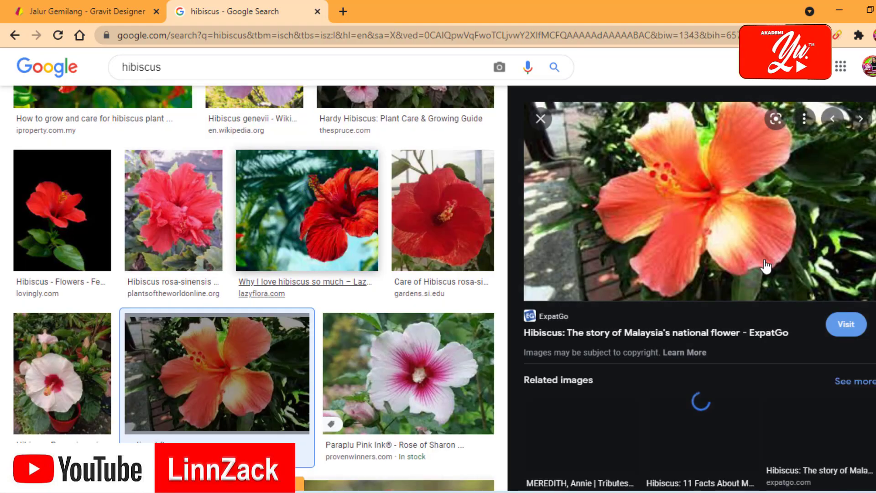
{"action": "right_click", "coordinate": [671, 235]}
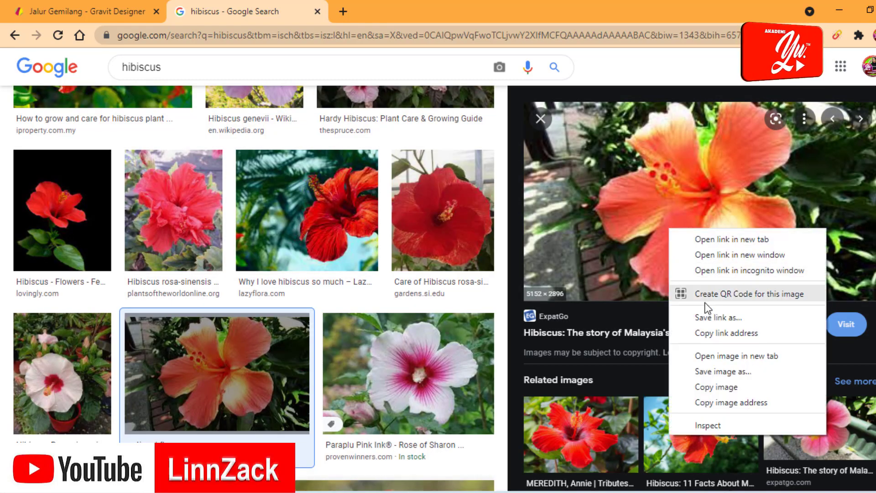
{"action": "left_click", "coordinate": [706, 388]}
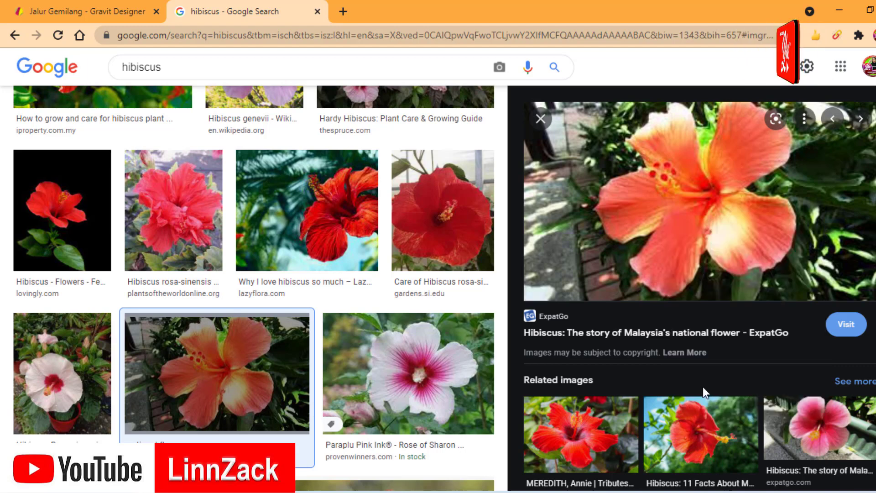
Try to paste the copied hibiscus photo into the Gravit Designer flag document, then delete the pasted ellipse.
{"action": "left_click", "coordinate": [105, 13]}
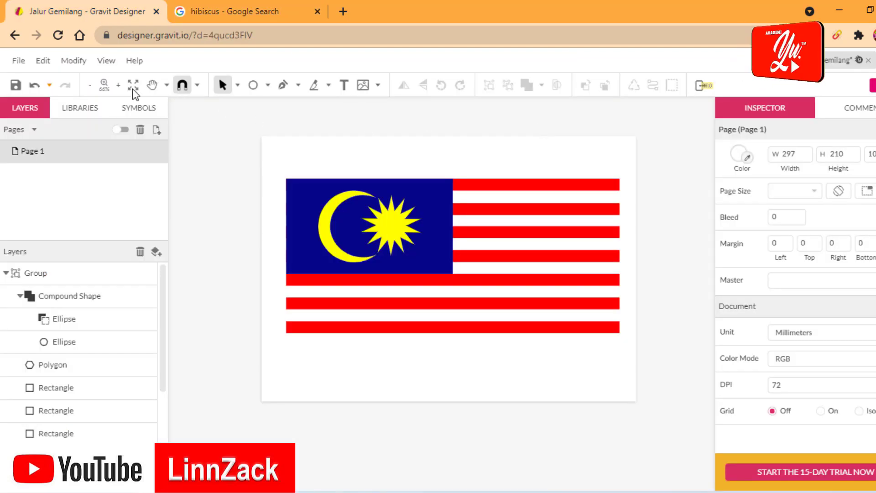
{"action": "left_click", "coordinate": [44, 63]}
{"action": "mouse_move", "coordinate": [63, 162]}
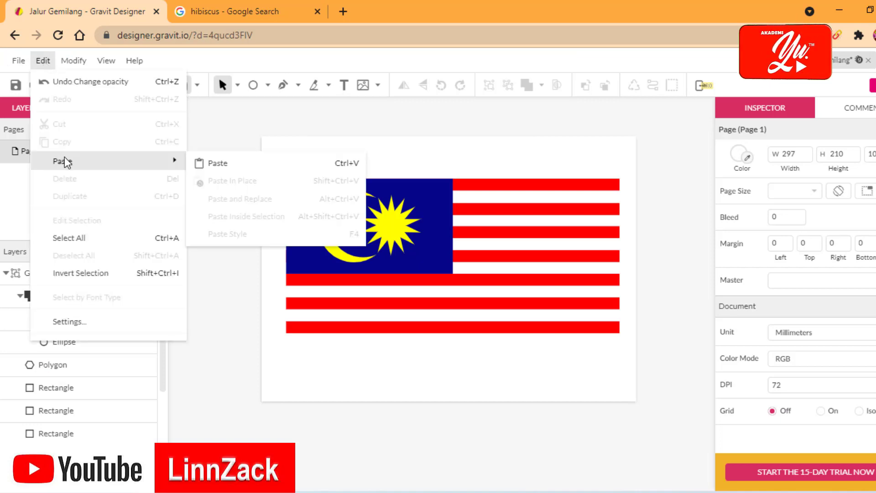
{"action": "left_click", "coordinate": [214, 164]}
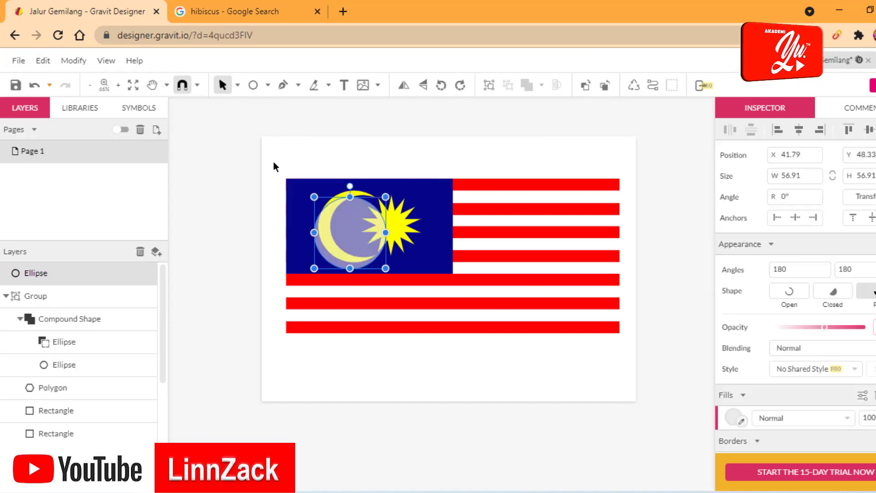
{"action": "key", "text": "Delete"}
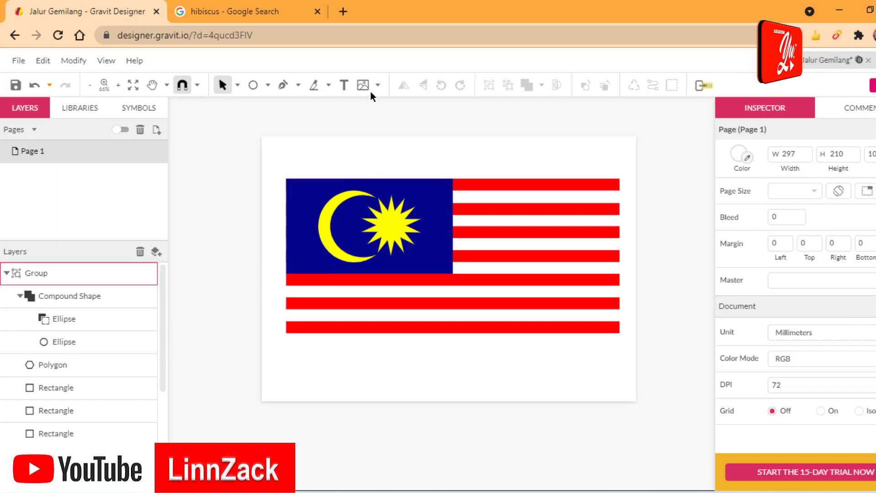
Copy the orange hibiscus photo again, try to paste it below the flag in Gravit Designer, and delete the pasted ellipse.
{"action": "left_click", "coordinate": [262, 10]}
{"action": "right_click", "coordinate": [667, 197]}
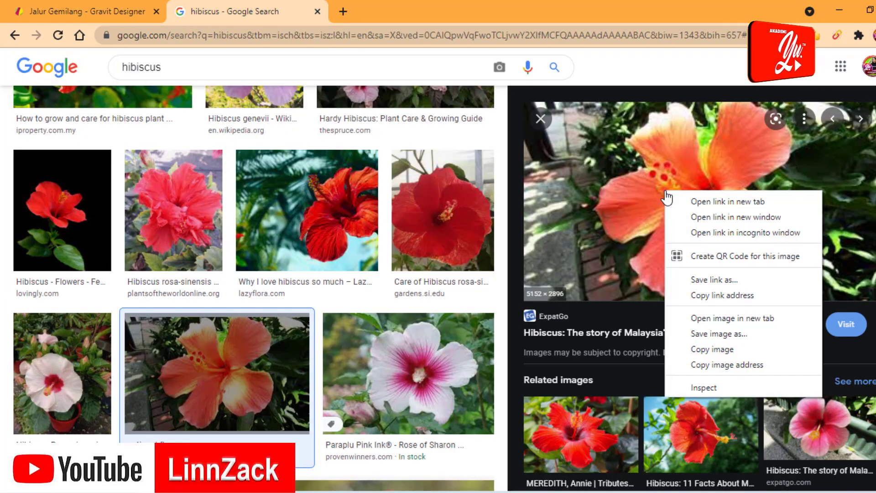
{"action": "left_click", "coordinate": [722, 349]}
{"action": "left_click", "coordinate": [92, 5]}
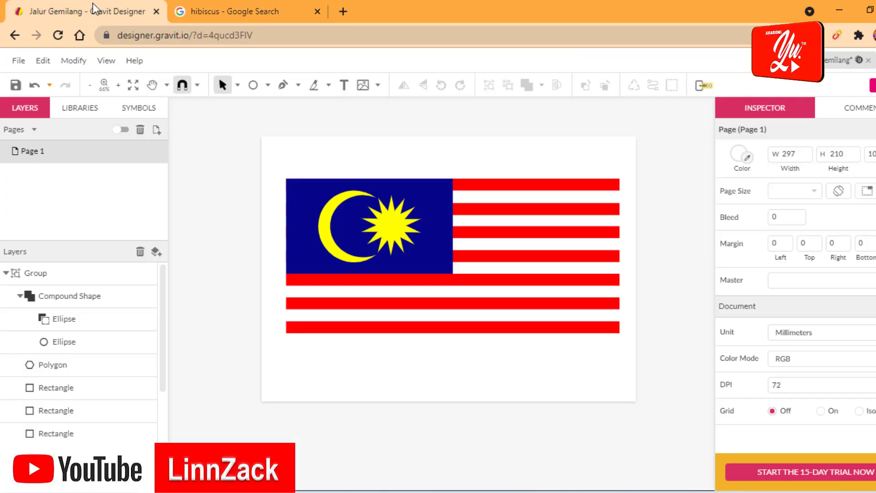
{"action": "right_click", "coordinate": [450, 338]}
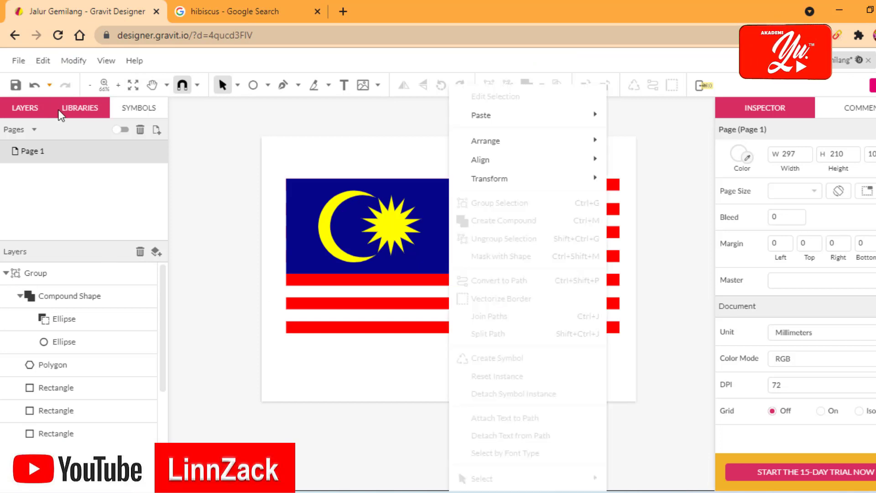
{"action": "mouse_move", "coordinate": [570, 115]}
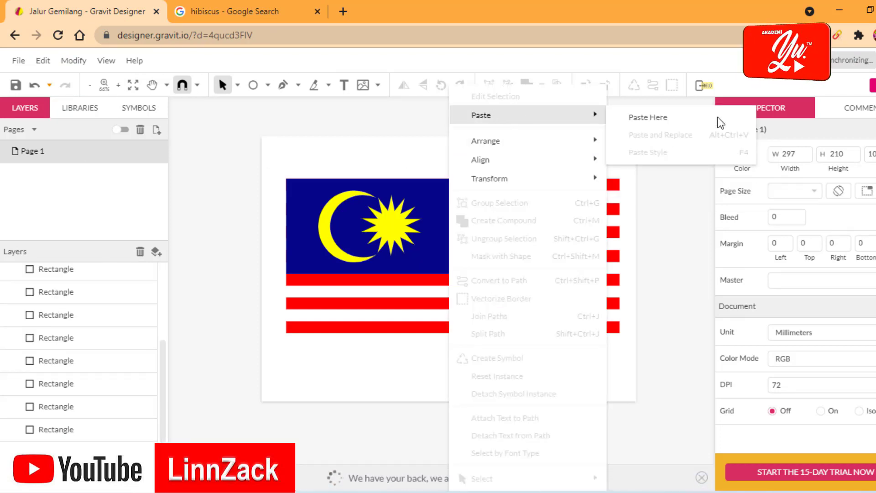
{"action": "left_click", "coordinate": [694, 119]}
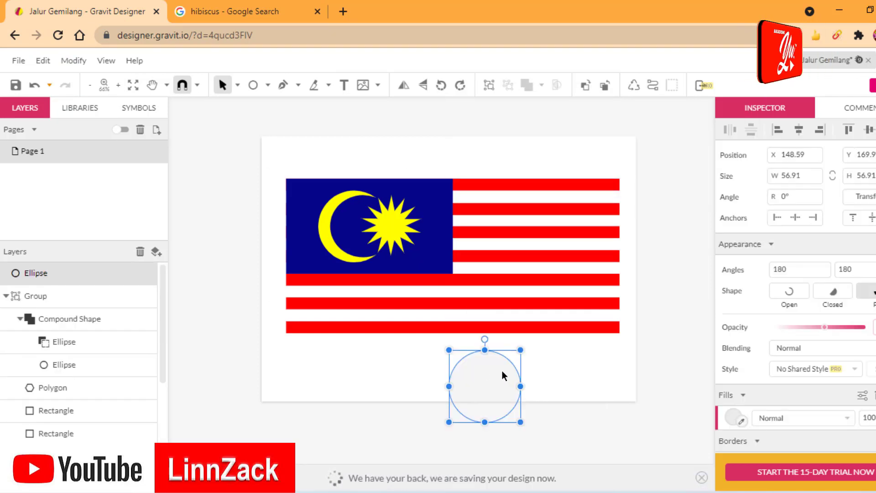
{"action": "key", "text": "Delete"}
Return to the Google results and open the orange hibiscus image by itself in a new browser tab.
{"action": "left_click", "coordinate": [216, 8]}
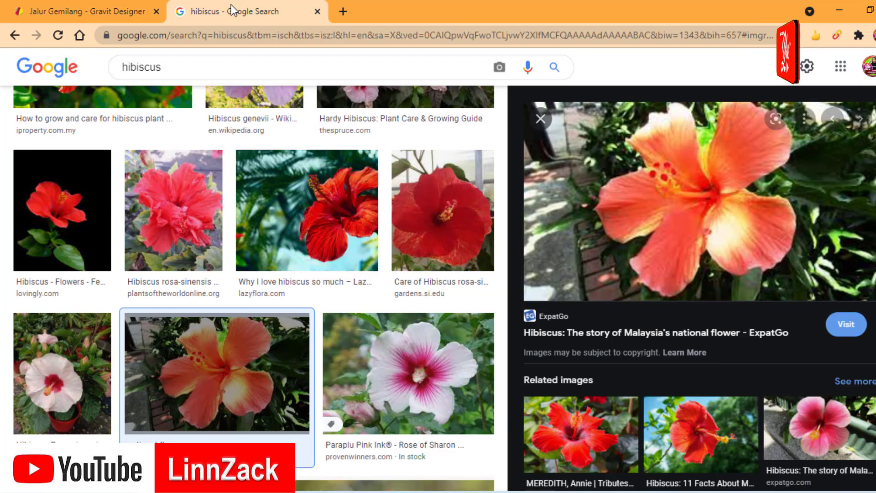
{"action": "right_click", "coordinate": [761, 227]}
{"action": "left_click", "coordinate": [796, 354]}
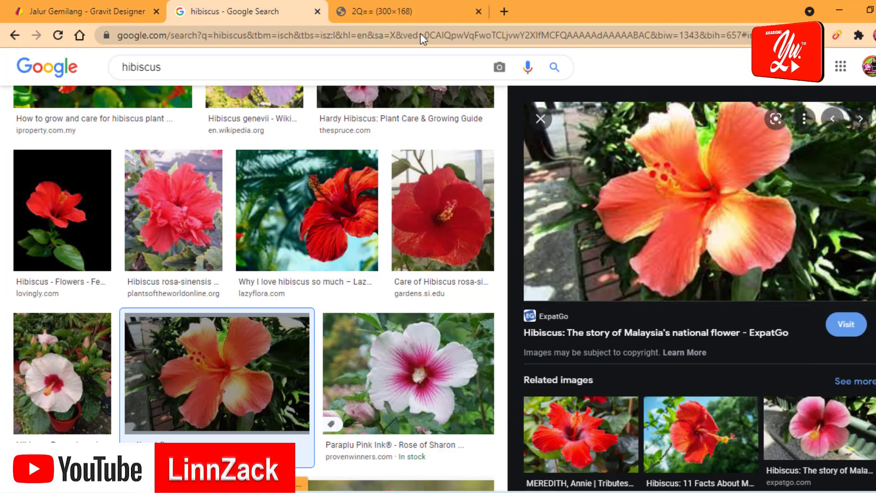
{"action": "left_click", "coordinate": [405, 15]}
Save the hibiscus image as a JPEG named download in the jalur gemilang folder.
{"action": "right_click", "coordinate": [423, 268]}
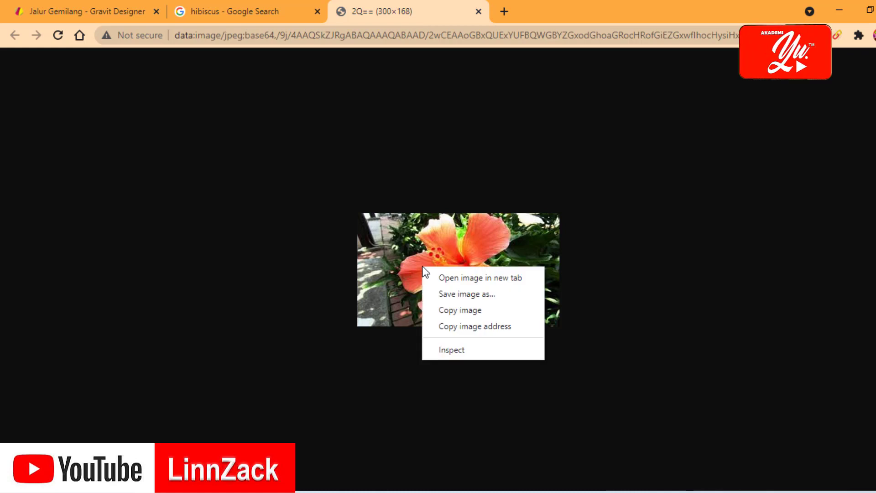
{"action": "left_click", "coordinate": [453, 291]}
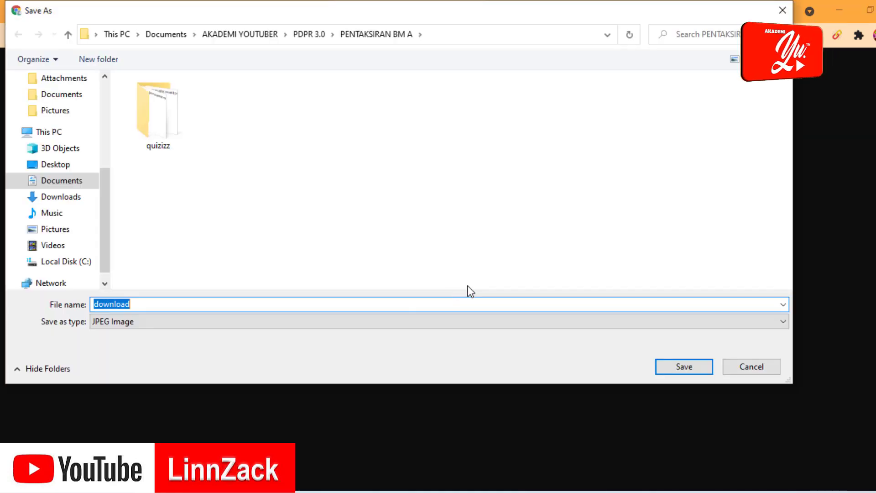
{"action": "left_click_drag", "start_coordinate": [104, 183], "coordinate": [114, 89]}
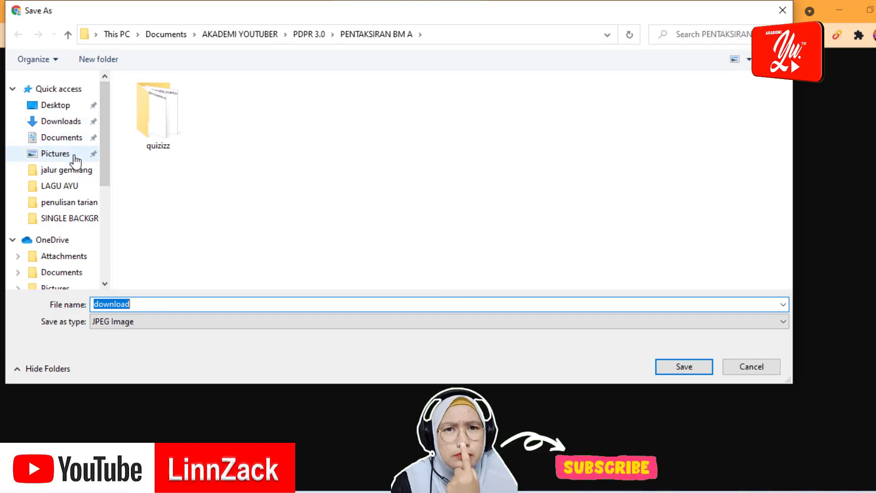
{"action": "left_click", "coordinate": [71, 175]}
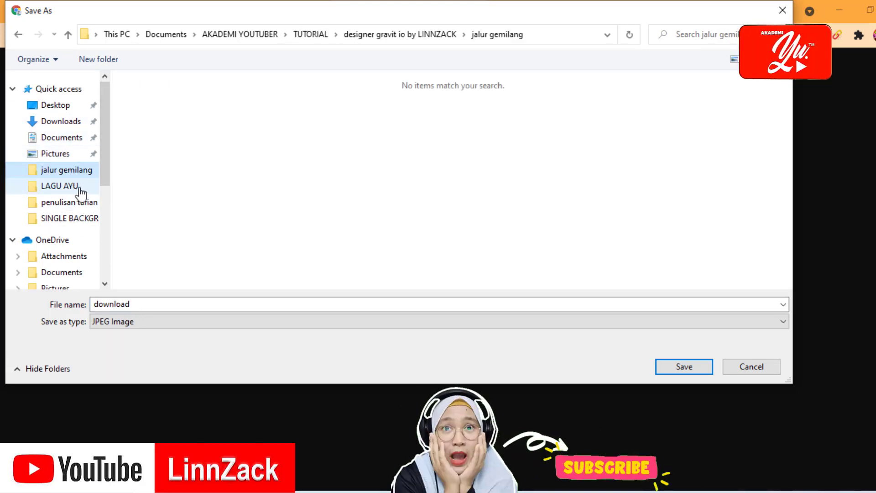
{"action": "left_click", "coordinate": [685, 367]}
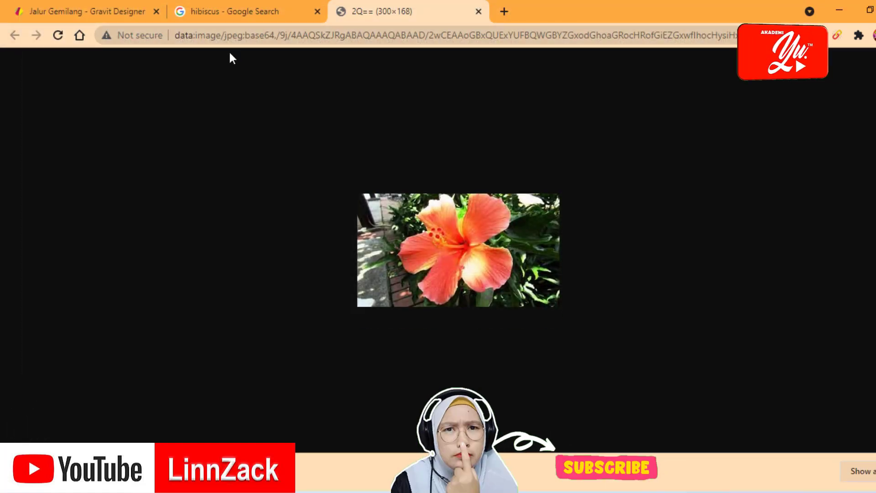
Switch to Gravit Designer and try to place the saved image download on the flag page.
{"action": "left_click", "coordinate": [106, 13]}
{"action": "left_click", "coordinate": [378, 86]}
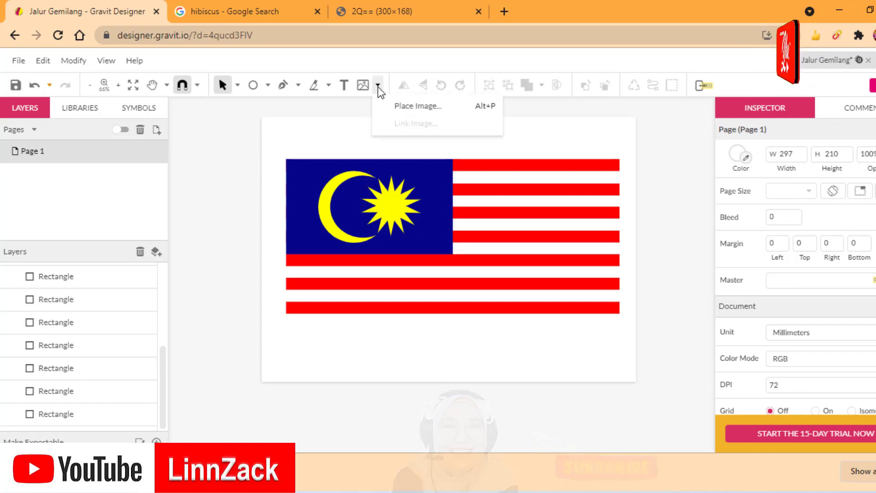
{"action": "left_click", "coordinate": [417, 108]}
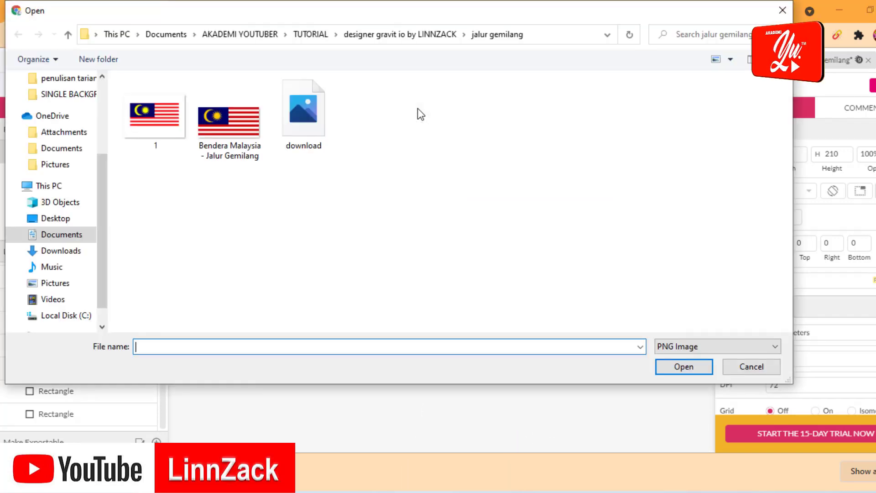
{"action": "left_click", "coordinate": [305, 120]}
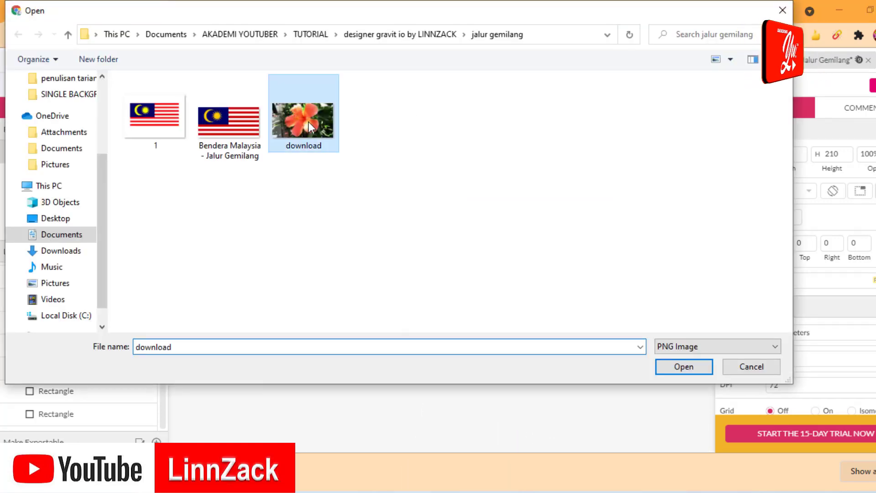
{"action": "left_click", "coordinate": [694, 368]}
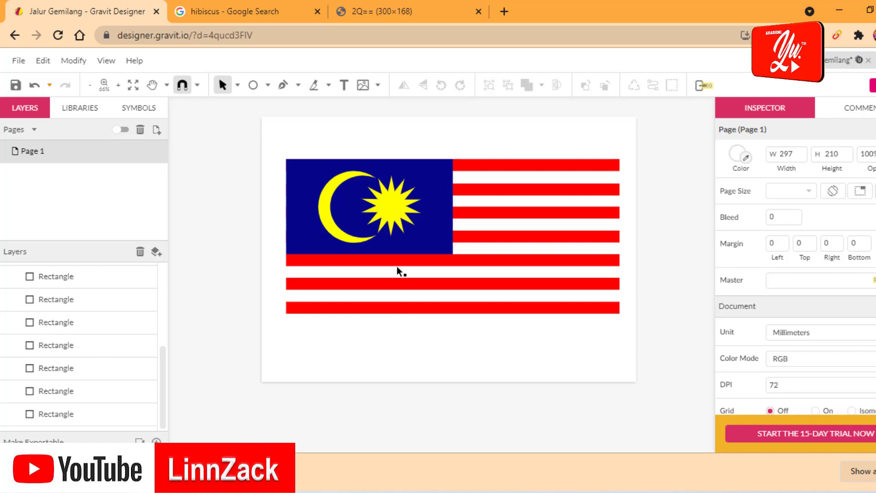
{"action": "scroll", "coordinate": [377, 314], "scroll_direction": "down", "scroll_amount": 3}
{"action": "scroll", "coordinate": [385, 297], "scroll_direction": "up", "scroll_amount": 9}
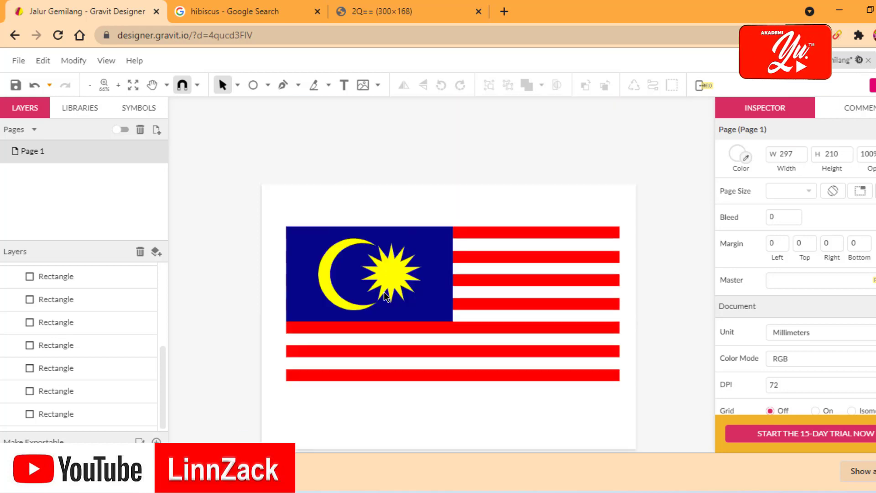
Try again to place the hibiscus image download from the jalur gemilang folder in the design.
{"action": "left_click", "coordinate": [378, 85]}
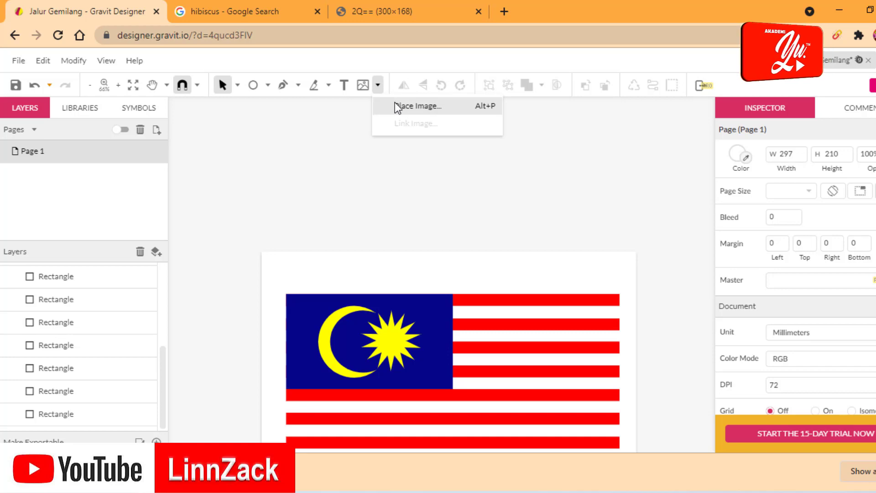
{"action": "left_click", "coordinate": [395, 102]}
{"action": "left_click", "coordinate": [320, 127]}
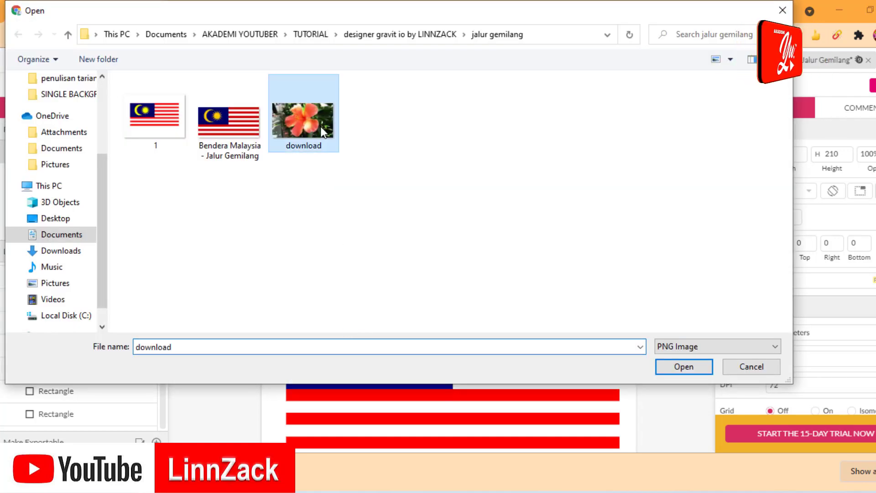
{"action": "left_click", "coordinate": [679, 370]}
{"action": "scroll", "coordinate": [660, 367], "scroll_direction": "down", "scroll_amount": 9}
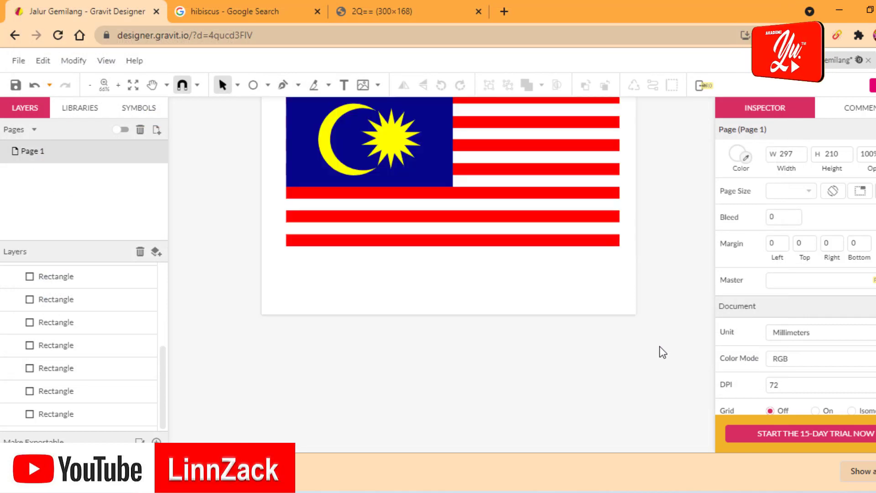
{"action": "scroll", "coordinate": [541, 345], "scroll_direction": "up", "scroll_amount": 9}
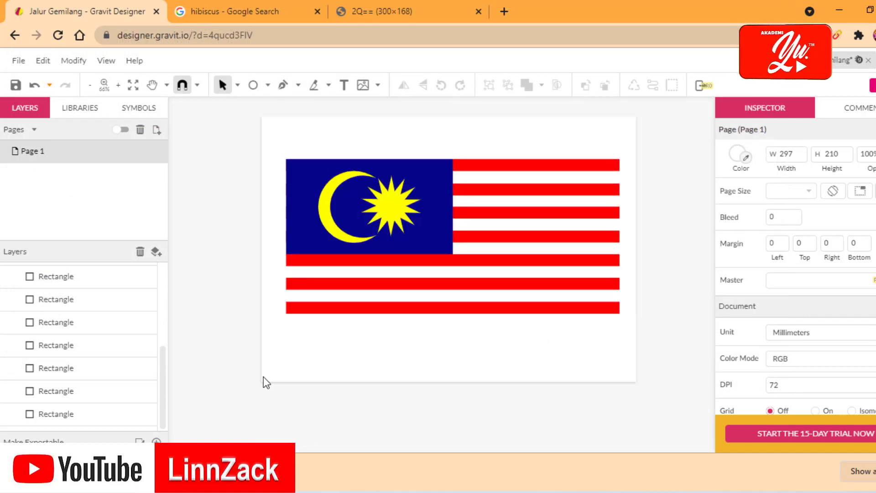
Try to open the hibiscus image download from the jalur gemilang folder as a local design file.
{"action": "left_click", "coordinate": [16, 61]}
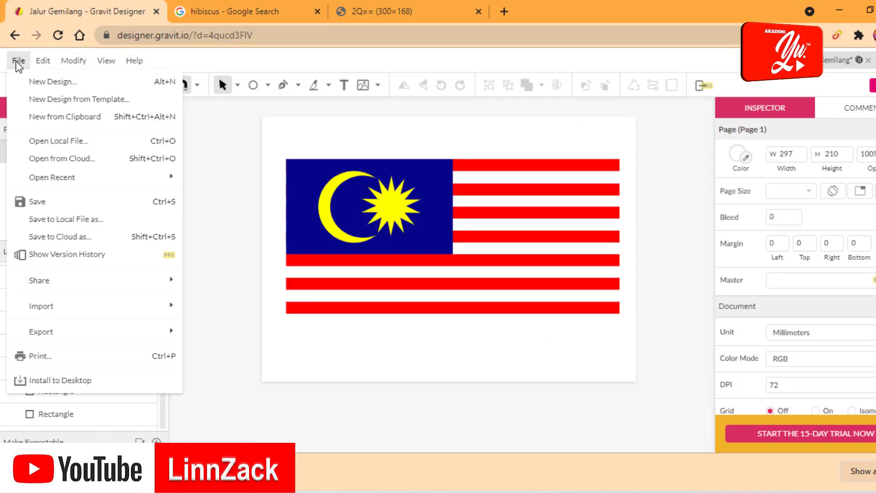
{"action": "left_click", "coordinate": [42, 142]}
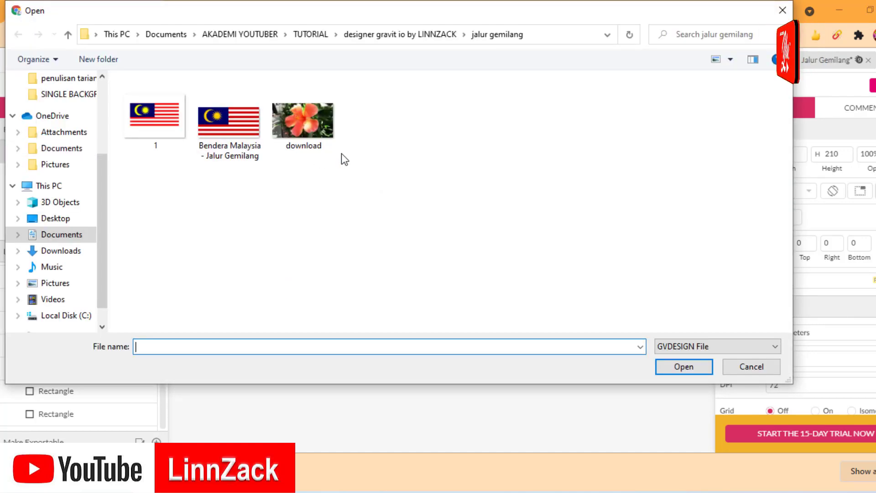
{"action": "left_click", "coordinate": [335, 147]}
{"action": "left_click", "coordinate": [681, 371]}
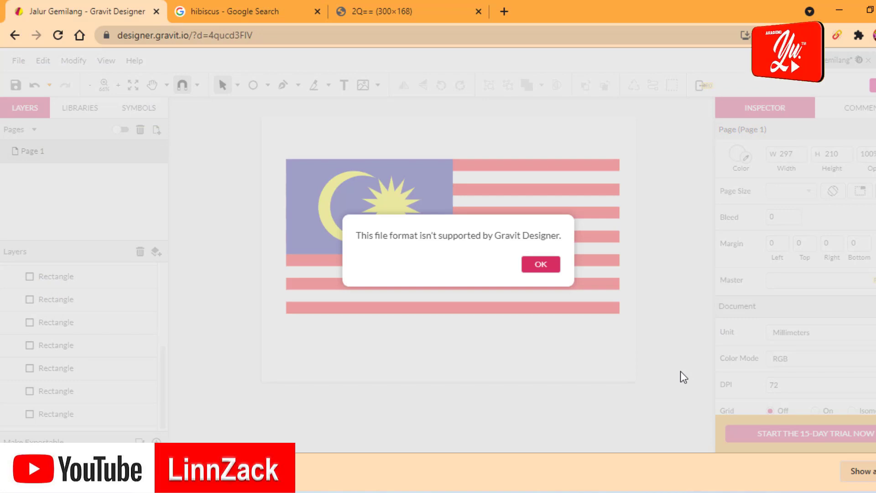
{"action": "left_click", "coordinate": [542, 264]}
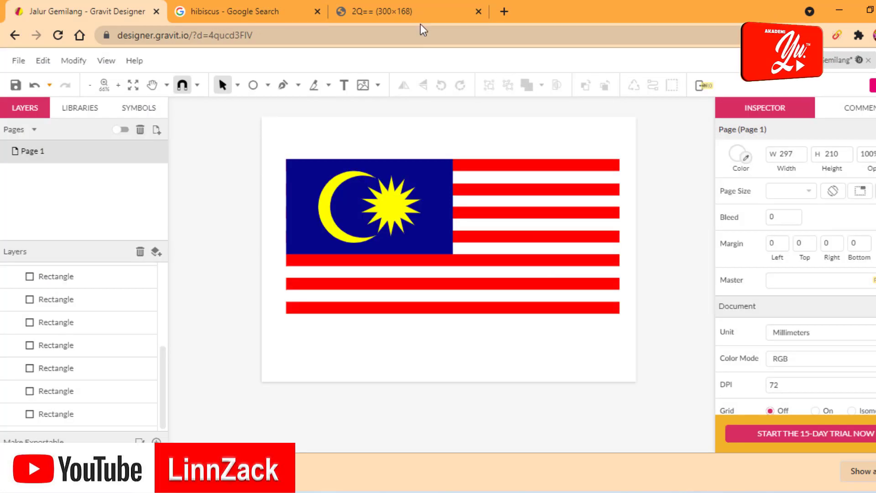
Return to the hibiscus image results, close the orange flower's preview and filter the results by pink.
{"action": "left_click", "coordinate": [417, 11]}
{"action": "left_click", "coordinate": [239, 15]}
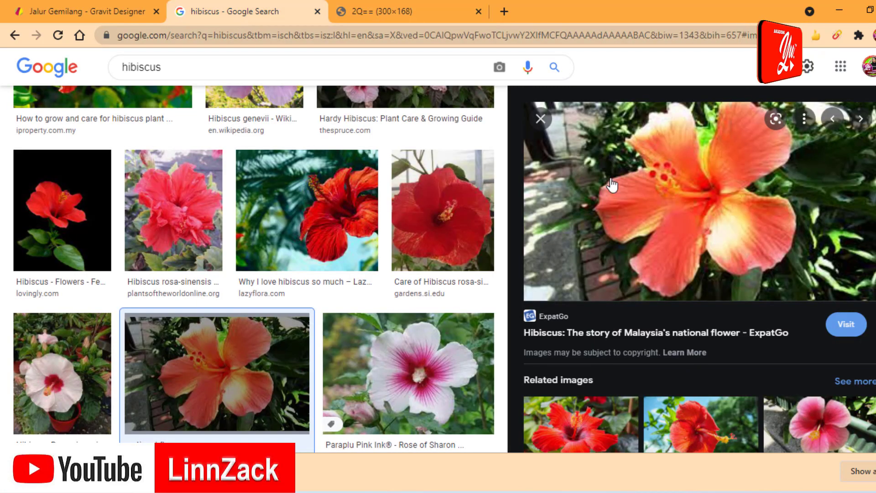
{"action": "scroll", "coordinate": [374, 182], "scroll_direction": "up", "scroll_amount": 5}
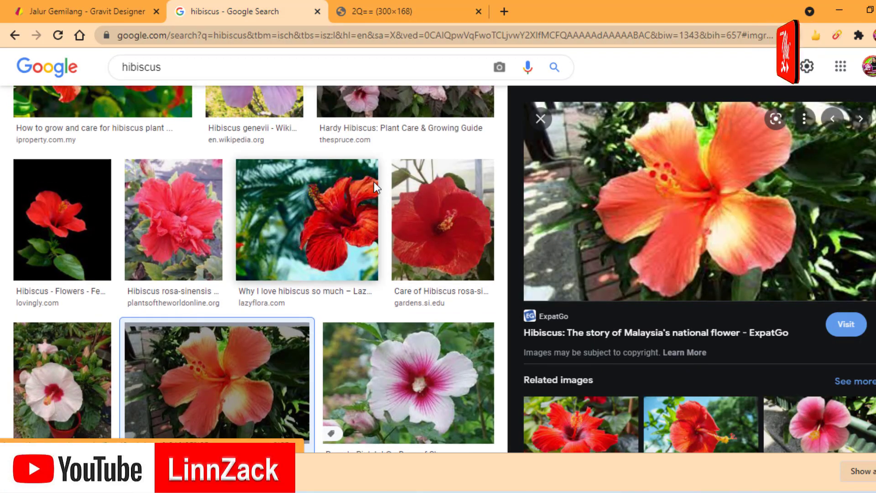
{"action": "left_click", "coordinate": [541, 160]}
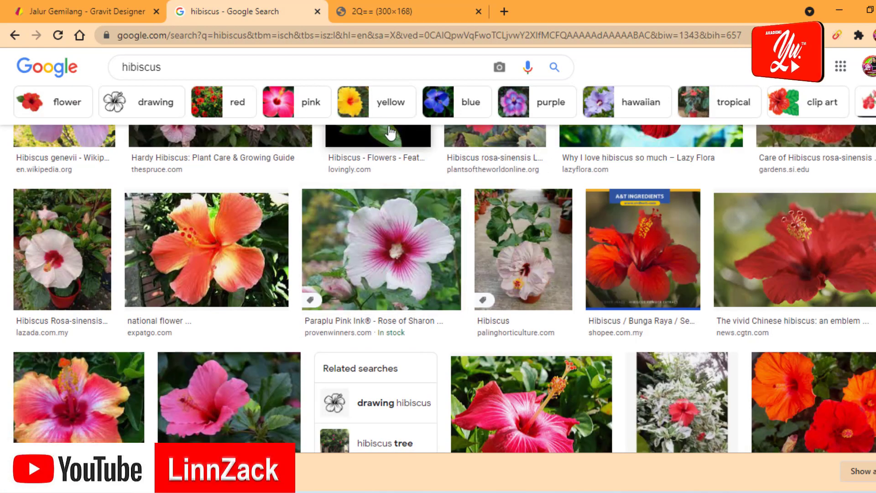
{"action": "left_click", "coordinate": [279, 109]}
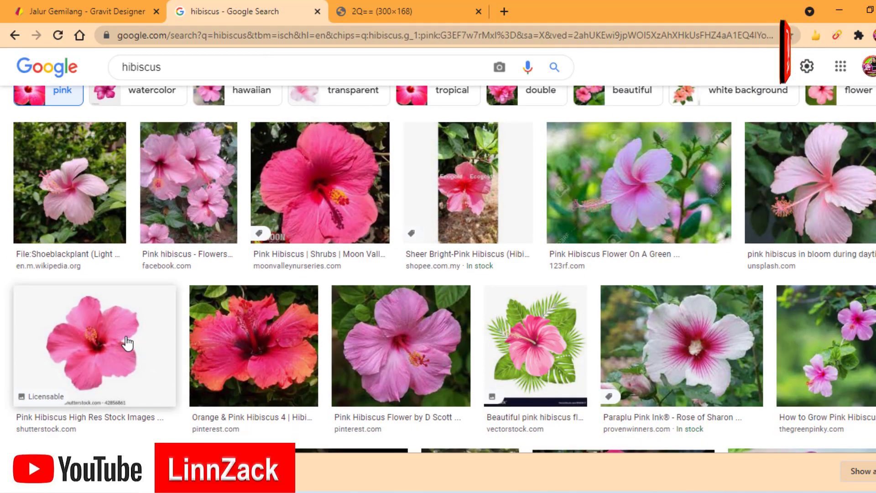
Open the white-background pink hibiscus from Shutterstock in its own browser tab and try saving it, then cancel and close that tab.
{"action": "left_click", "coordinate": [122, 343]}
{"action": "right_click", "coordinate": [656, 246]}
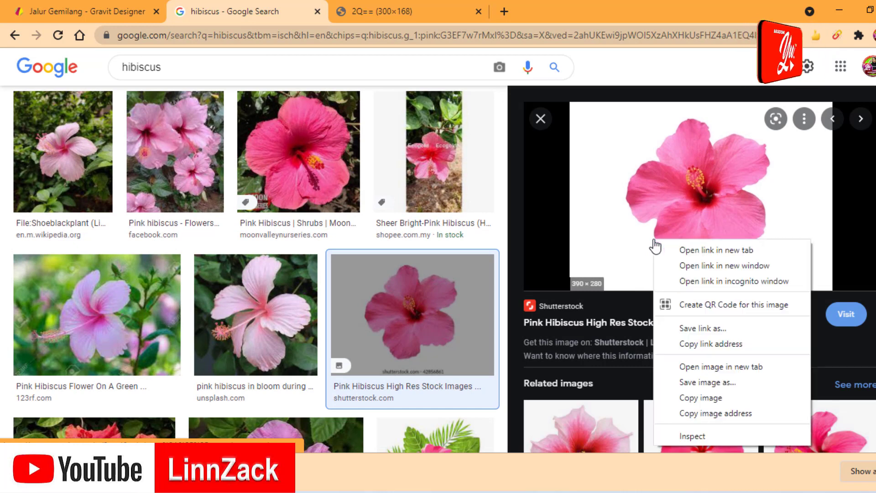
{"action": "left_click", "coordinate": [711, 367]}
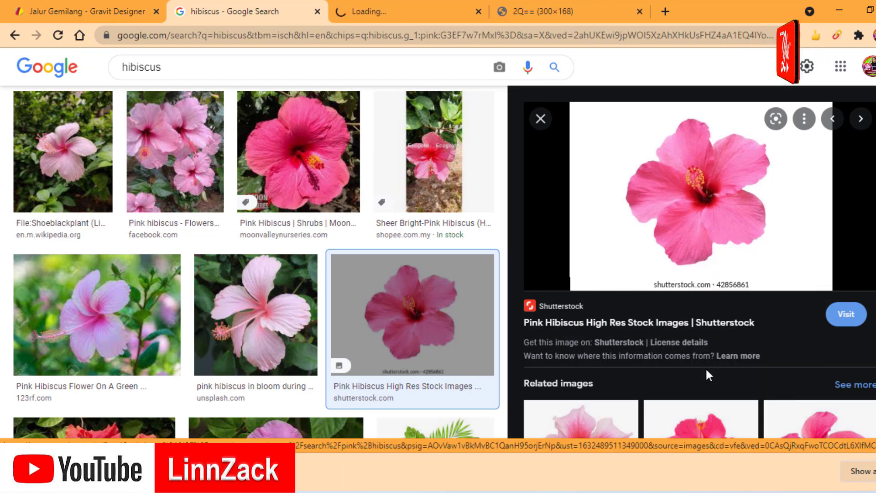
{"action": "left_click", "coordinate": [430, 14]}
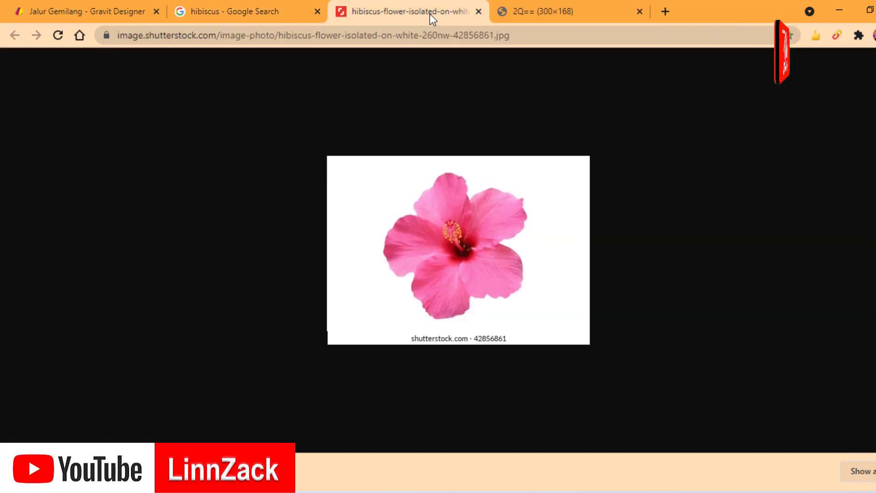
{"action": "right_click", "coordinate": [455, 278]}
{"action": "left_click", "coordinate": [484, 303]}
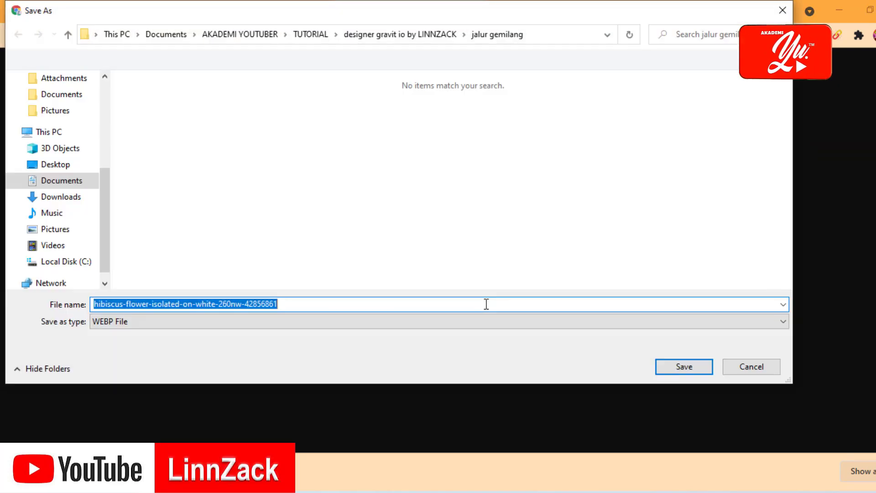
{"action": "left_click", "coordinate": [782, 11]}
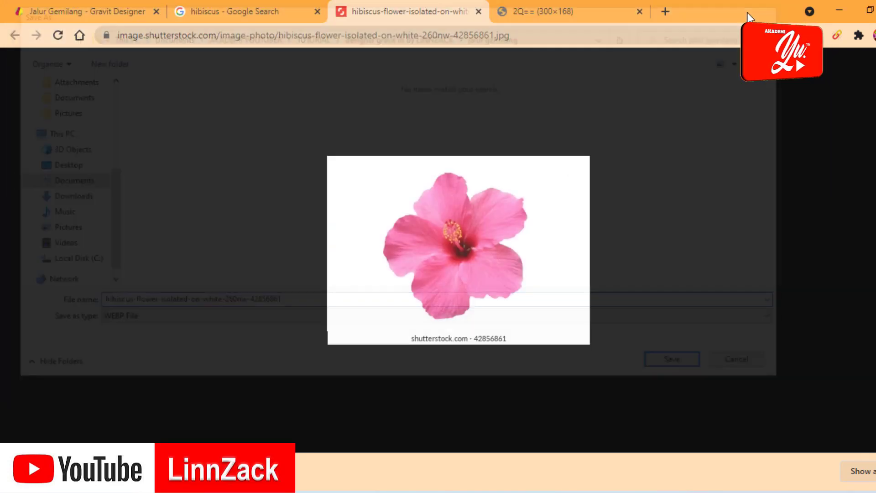
{"action": "left_click", "coordinate": [478, 11]}
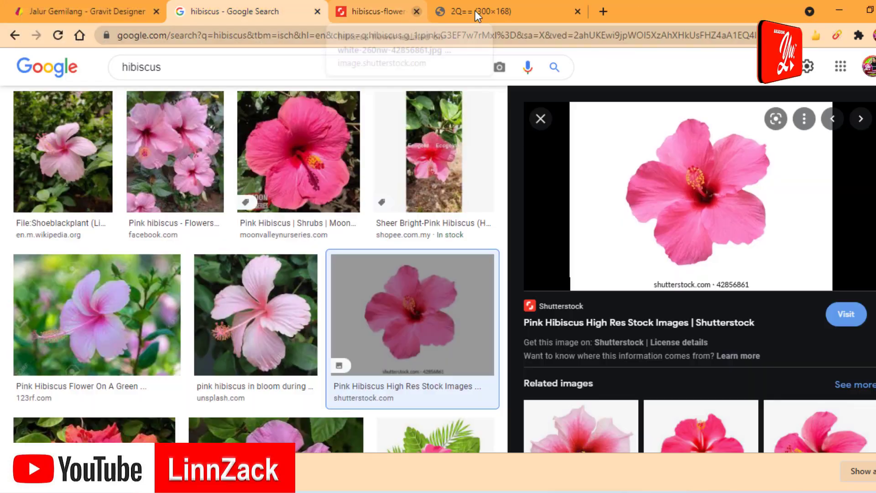
Open the Pinterest pink hibiscus image in its own browser tab and save it as a JPEG in the jalur gemilang folder.
{"action": "scroll", "coordinate": [183, 238], "scroll_direction": "down", "scroll_amount": 3}
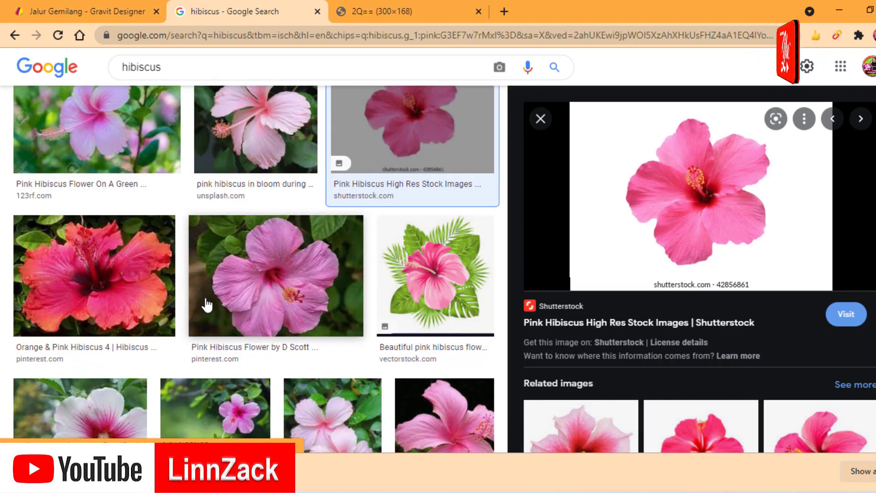
{"action": "left_click", "coordinate": [262, 294]}
{"action": "right_click", "coordinate": [620, 291]}
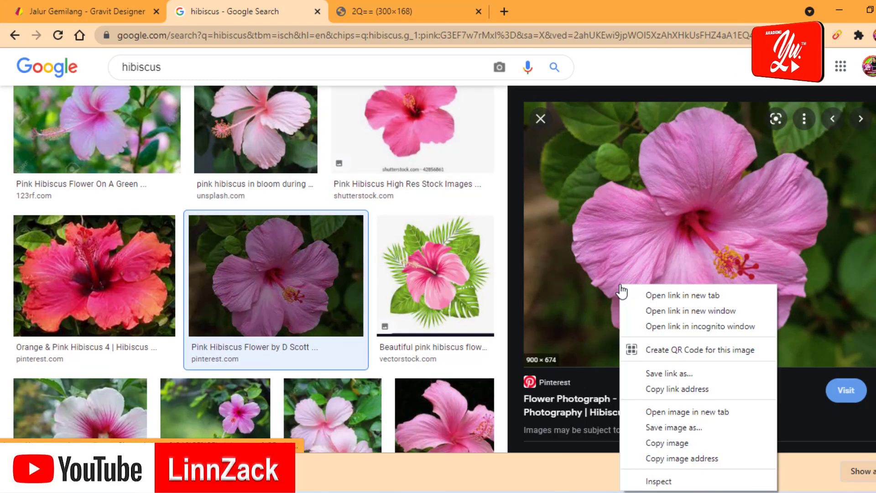
{"action": "left_click", "coordinate": [703, 413]}
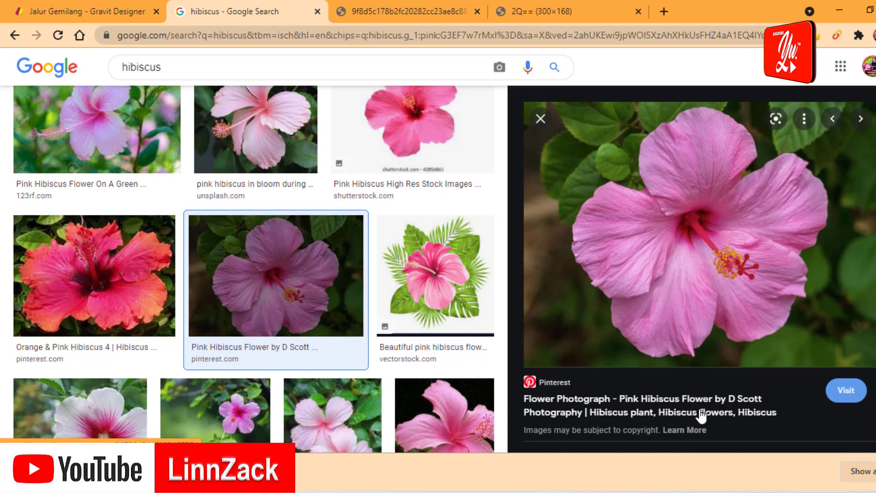
{"action": "left_click", "coordinate": [417, 14]}
{"action": "right_click", "coordinate": [374, 219]}
{"action": "left_click", "coordinate": [406, 247]}
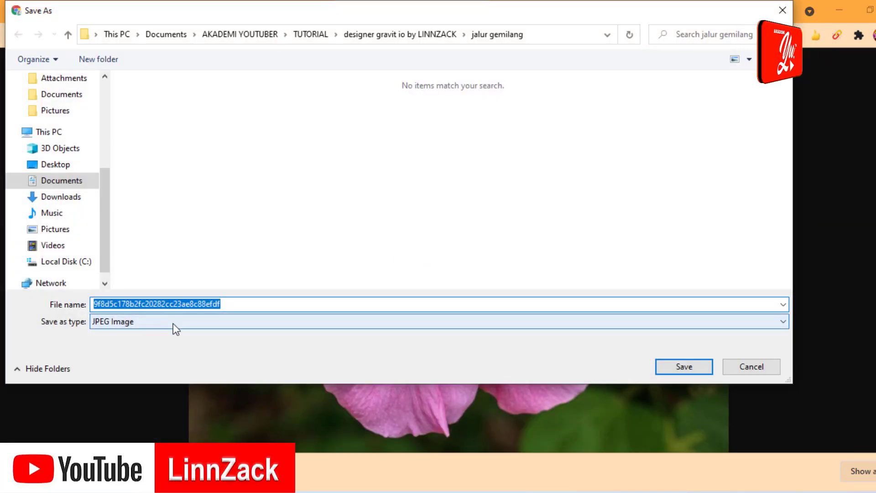
{"action": "left_click", "coordinate": [683, 368]}
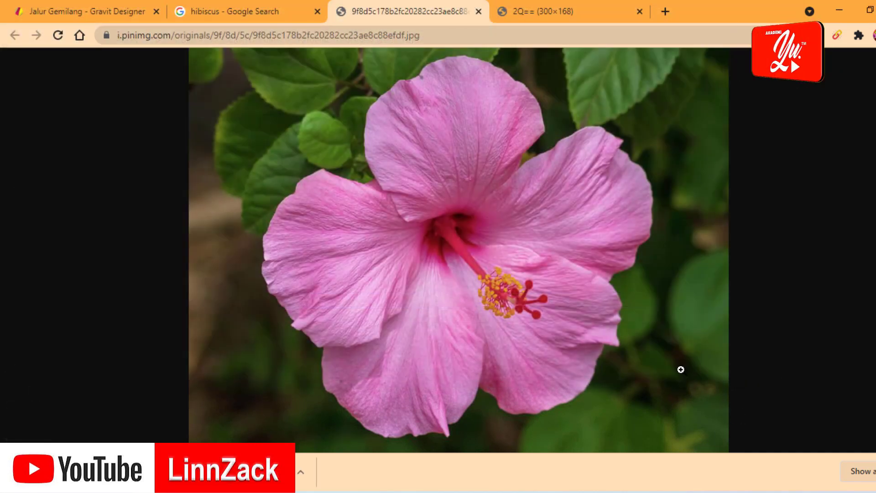
Switch to Gravit Designer, place the saved pink hibiscus image on the flag page and scale it down to about 209 mm wide.
{"action": "left_click", "coordinate": [95, 11]}
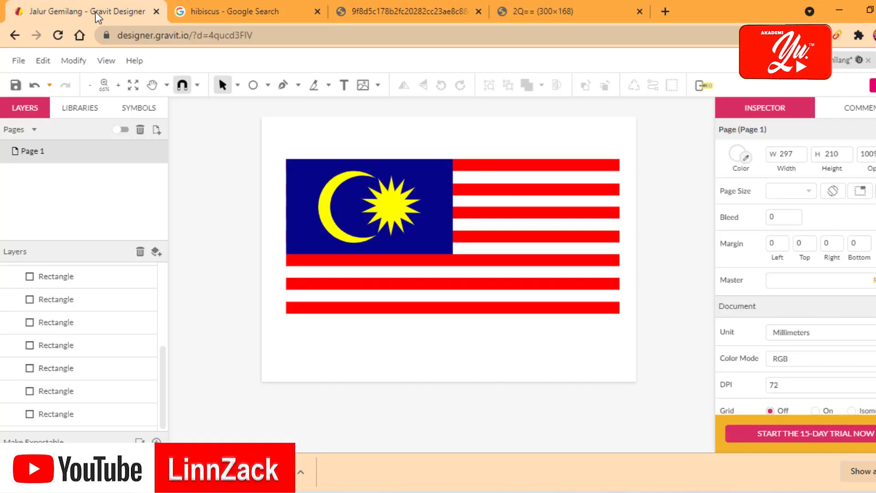
{"action": "left_click", "coordinate": [364, 87]}
{"action": "left_click", "coordinate": [228, 116]}
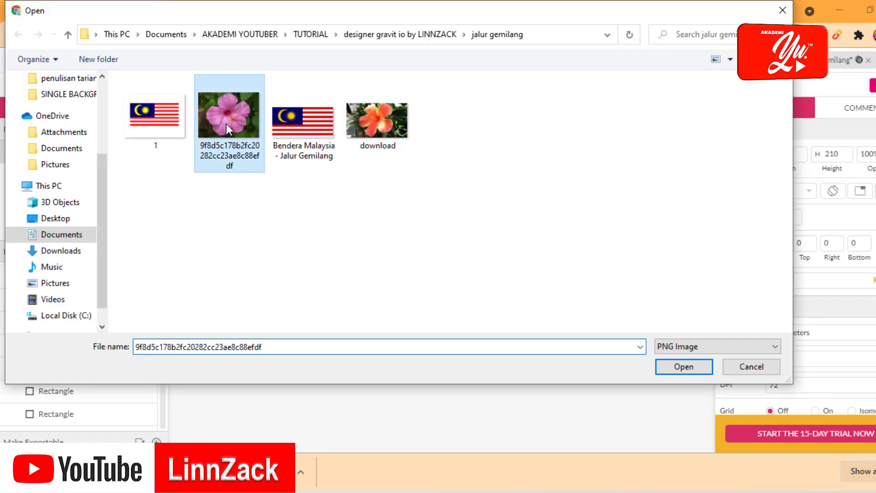
{"action": "left_click", "coordinate": [683, 366]}
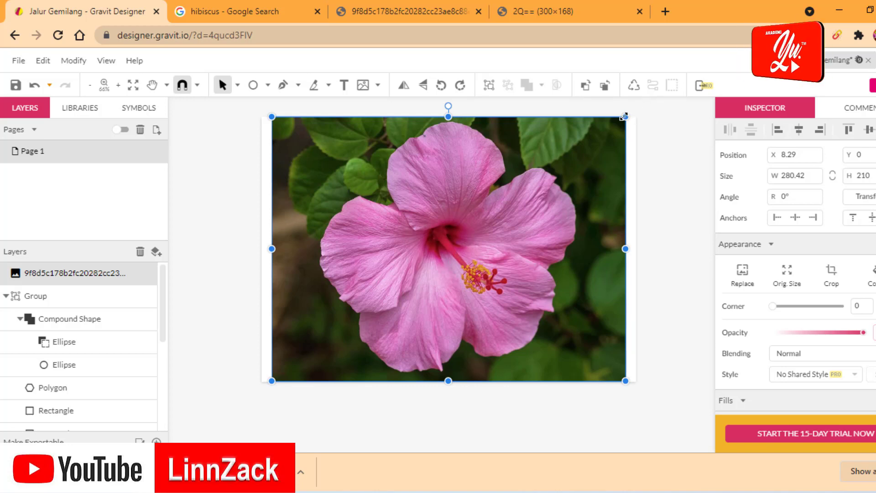
{"action": "left_click_drag", "start_coordinate": [623, 116], "coordinate": [536, 183]}
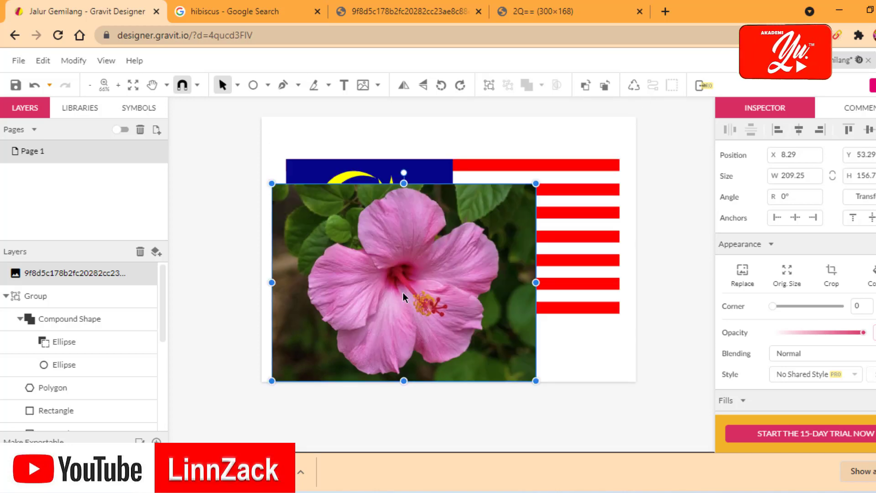
Scale the flag group down to about 157 mm wide and move it to the page's upper right area.
{"action": "left_click", "coordinate": [312, 139]}
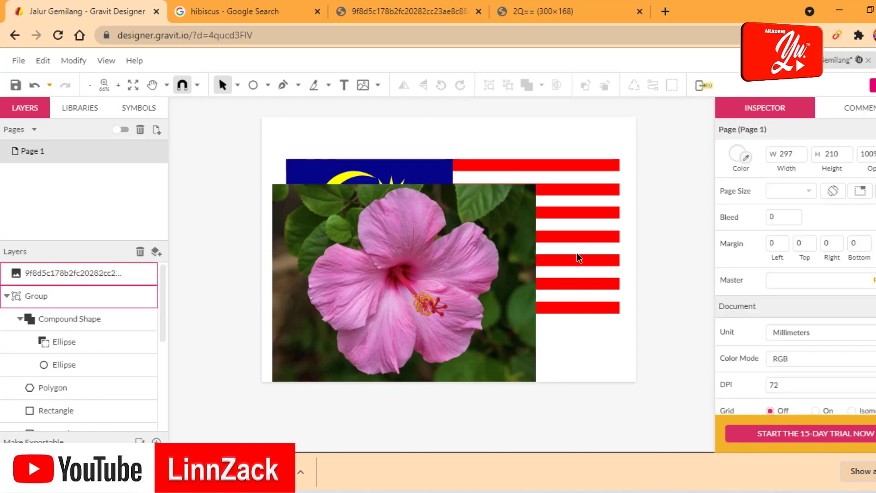
{"action": "left_click_drag", "start_coordinate": [311, 139], "coordinate": [577, 253]}
{"action": "left_click", "coordinate": [598, 300]}
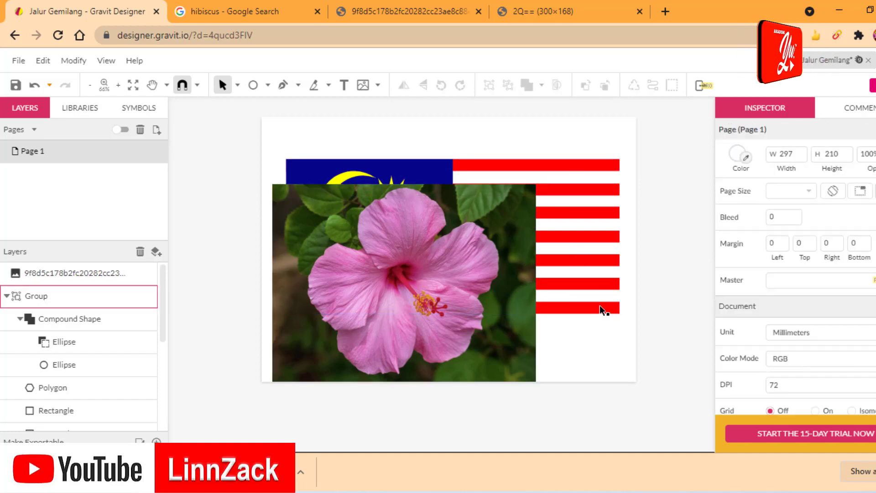
{"action": "left_click", "coordinate": [600, 305]}
{"action": "left_click_drag", "start_coordinate": [619, 314], "coordinate": [484, 250]}
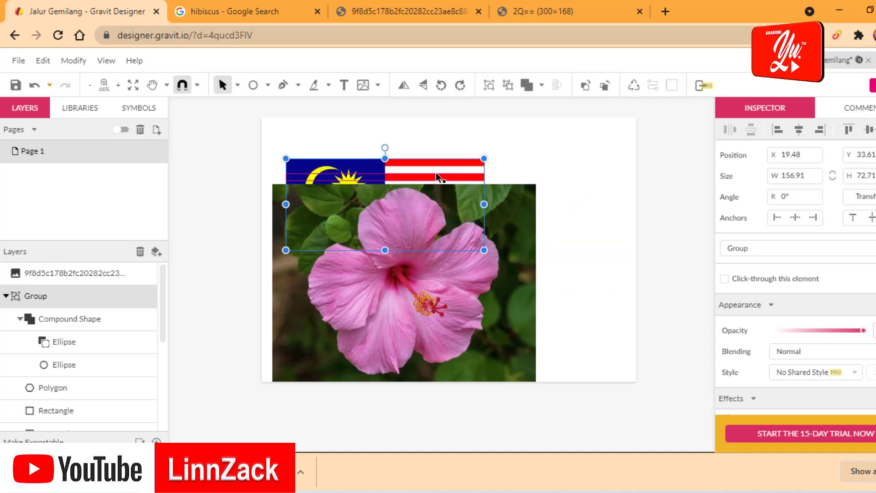
{"action": "left_click_drag", "start_coordinate": [437, 173], "coordinate": [571, 154]}
{"action": "key", "text": "Escape"}
Make the hibiscus image semi-transparent by lowering its opacity, and lock its layer.
{"action": "left_click", "coordinate": [402, 287]}
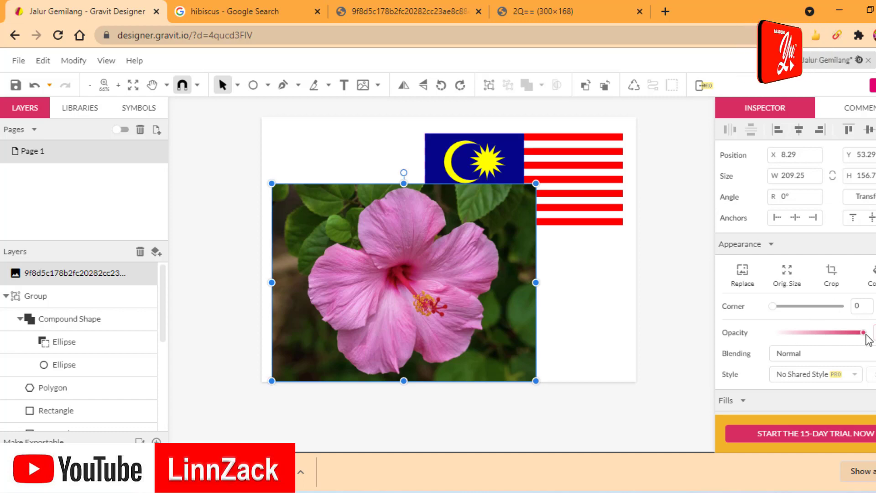
{"action": "left_click_drag", "start_coordinate": [864, 334], "coordinate": [808, 342]}
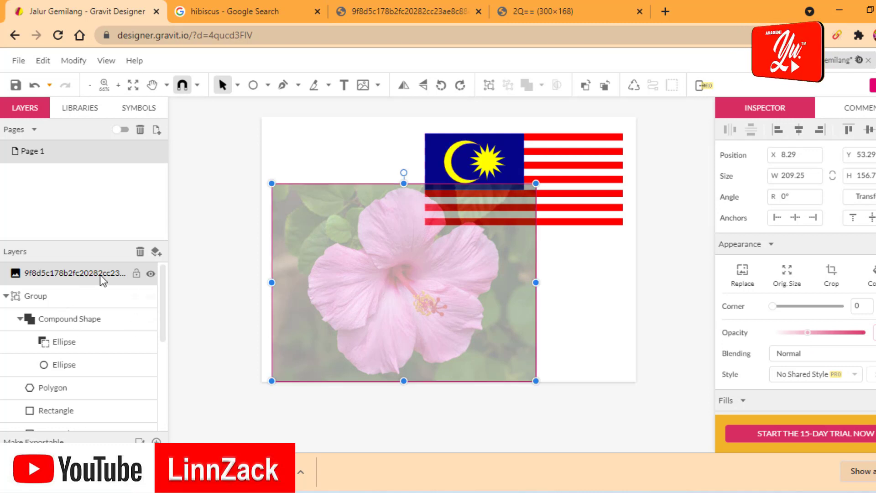
{"action": "left_click", "coordinate": [136, 274]}
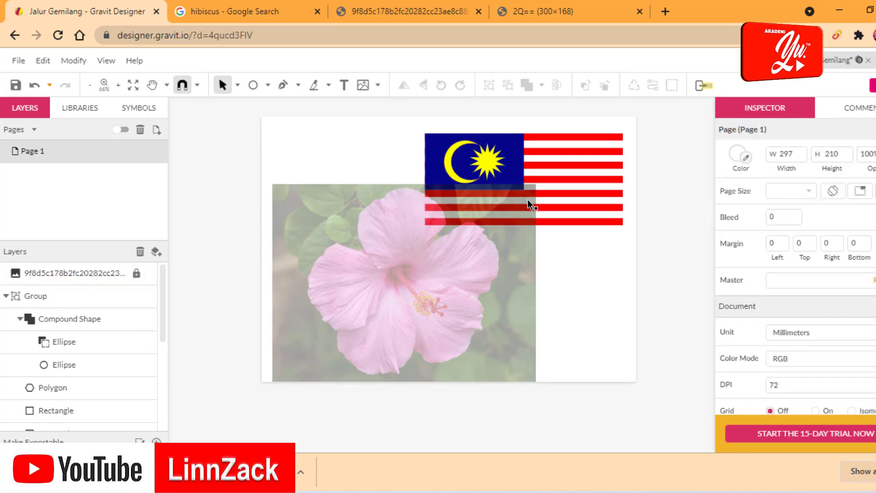
Try a stroke over the hibiscus petals with the Freehand tool, undo it and lock the image layer again.
{"action": "key", "text": "ctrl+plus"}
{"action": "key", "text": "ctrl+plus"}
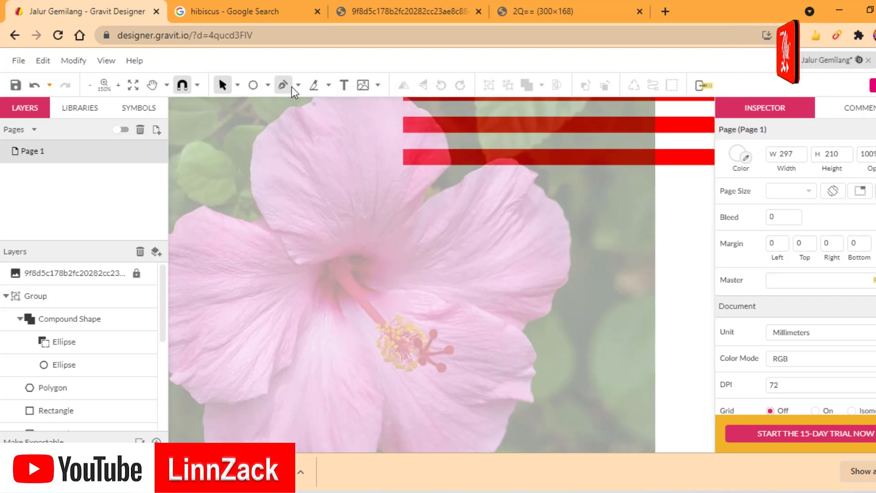
{"action": "left_click", "coordinate": [298, 85]}
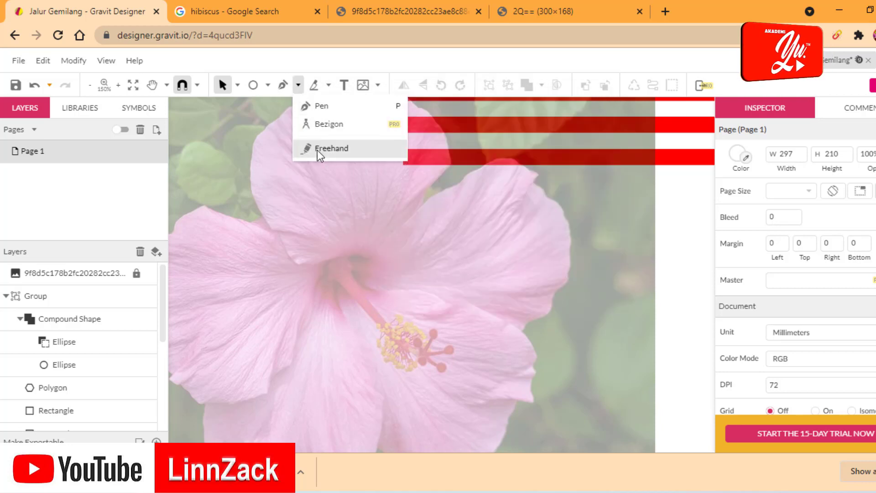
{"action": "left_click", "coordinate": [330, 149]}
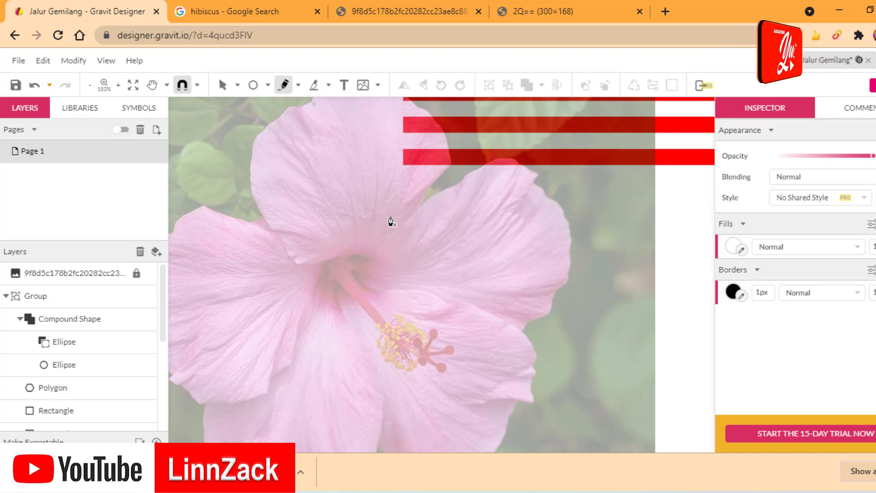
{"action": "double_click", "coordinate": [478, 274]}
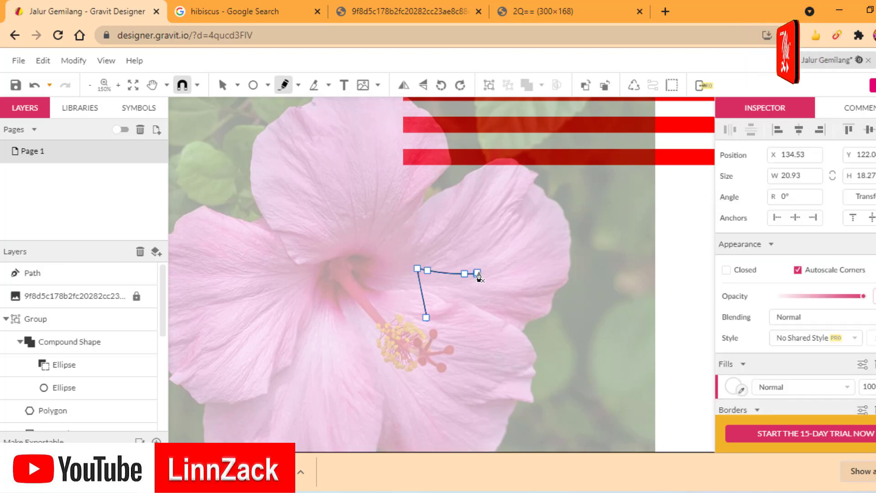
{"action": "key", "text": "ctrl+z"}
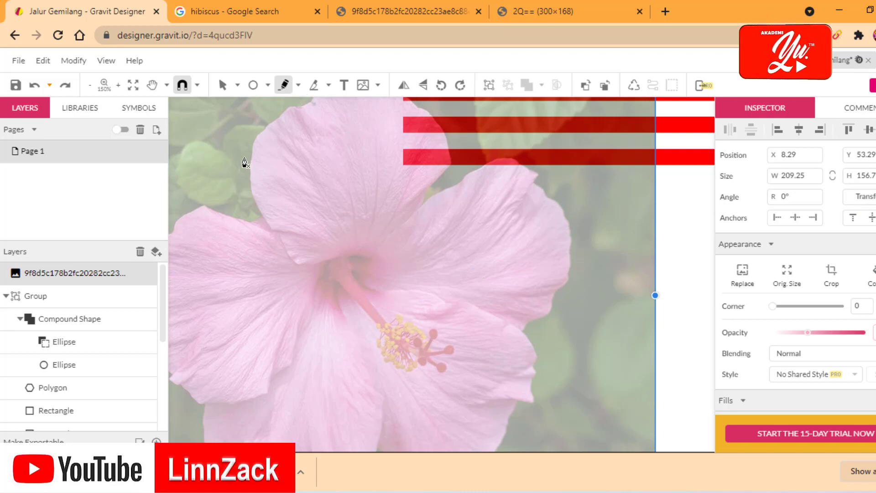
{"action": "left_click", "coordinate": [136, 273]}
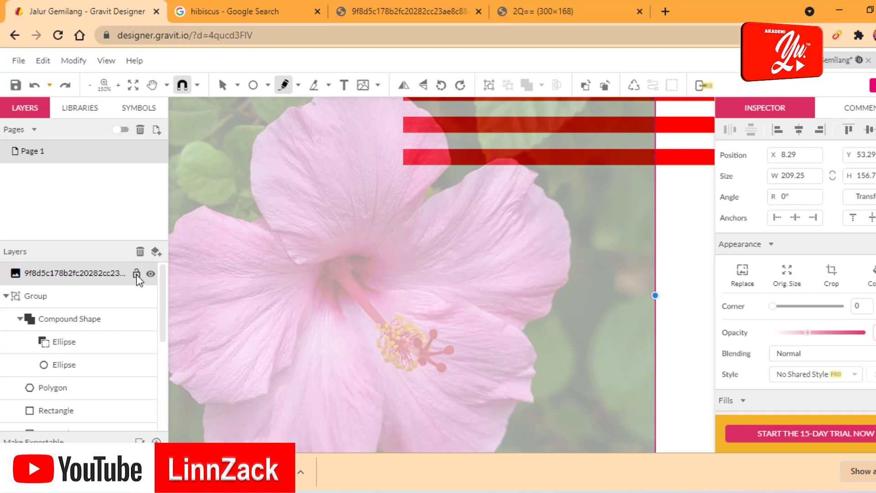
Trace the top petal as a closed freehand outline about 71 × 66 mm and hide its fill.
{"action": "left_click", "coordinate": [298, 86]}
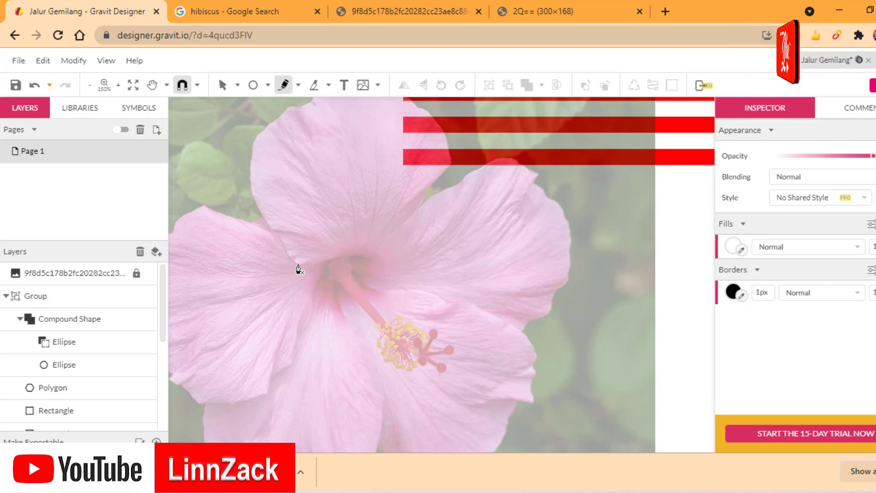
{"action": "key", "text": "space"}
{"action": "left_click_drag", "start_coordinate": [273, 275], "coordinate": [325, 281]}
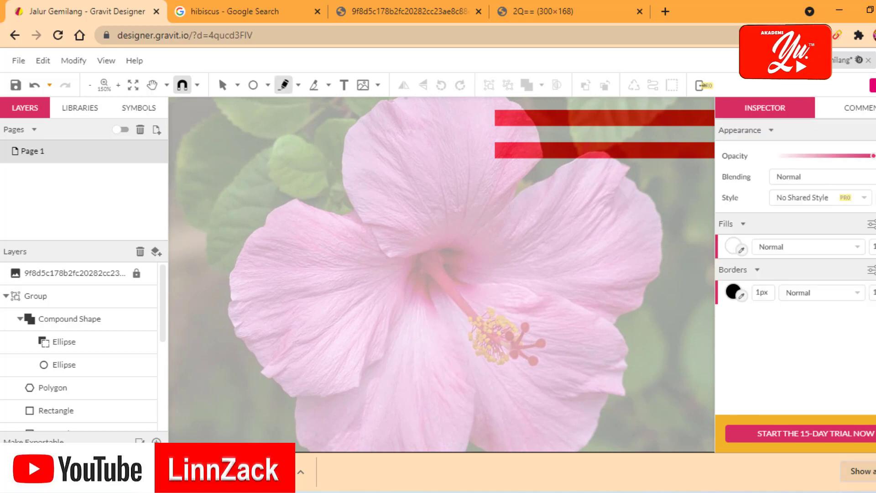
{"action": "left_click", "coordinate": [875, 471]}
{"action": "key", "text": "space"}
{"action": "left_click_drag", "start_coordinate": [365, 262], "coordinate": [425, 221]}
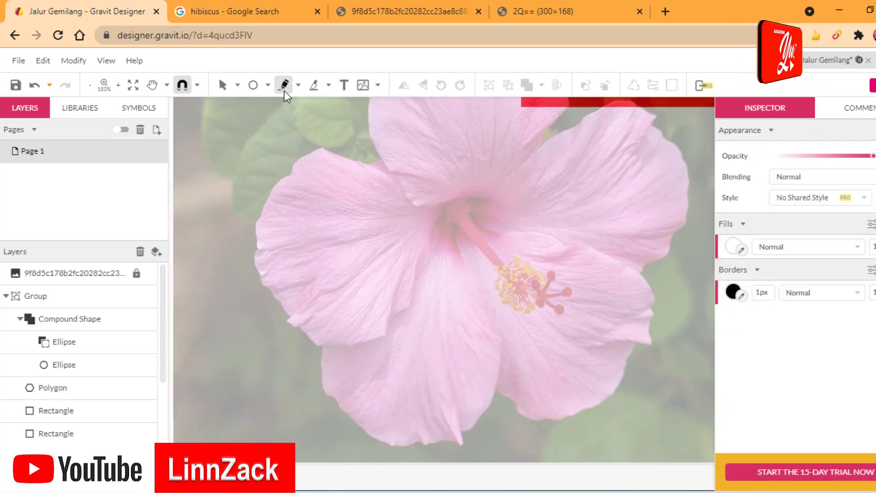
{"action": "key", "text": "space"}
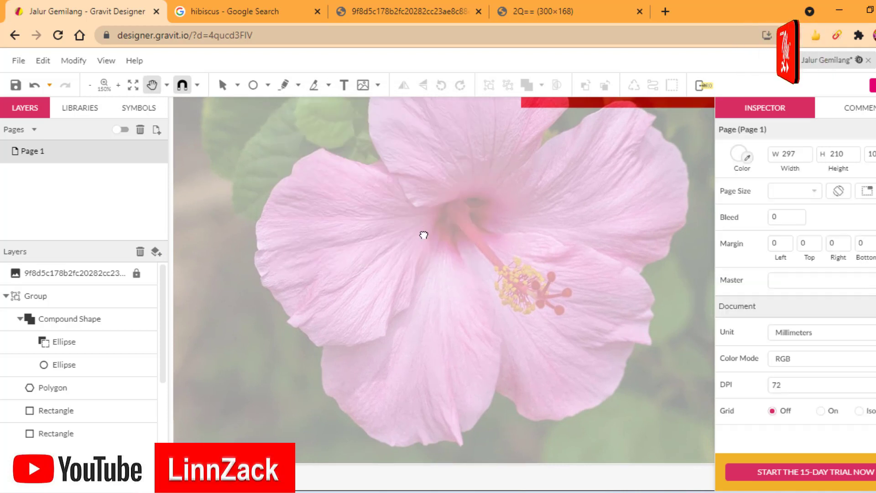
{"action": "left_click_drag", "start_coordinate": [425, 235], "coordinate": [375, 291]}
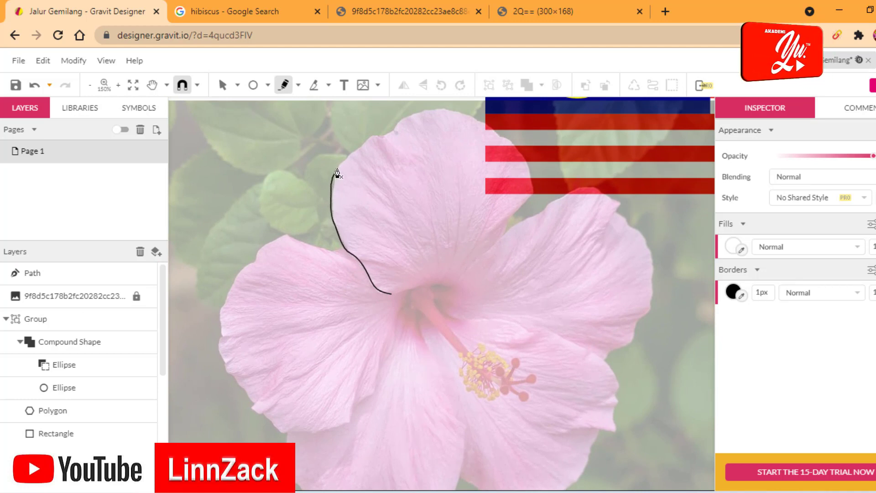
{"action": "mouse_move", "coordinate": [337, 170]}
{"action": "left_mouse_down"}
{"action": "mouse_move", "coordinate": [369, 141]}
{"action": "mouse_move", "coordinate": [437, 111]}
{"action": "mouse_move", "coordinate": [496, 133]}
{"action": "mouse_move", "coordinate": [522, 159]}
{"action": "mouse_move", "coordinate": [533, 197]}
{"action": "mouse_move", "coordinate": [521, 221]}
{"action": "mouse_move", "coordinate": [450, 290]}
{"action": "mouse_move", "coordinate": [392, 301]}
{"action": "left_mouse_up"}
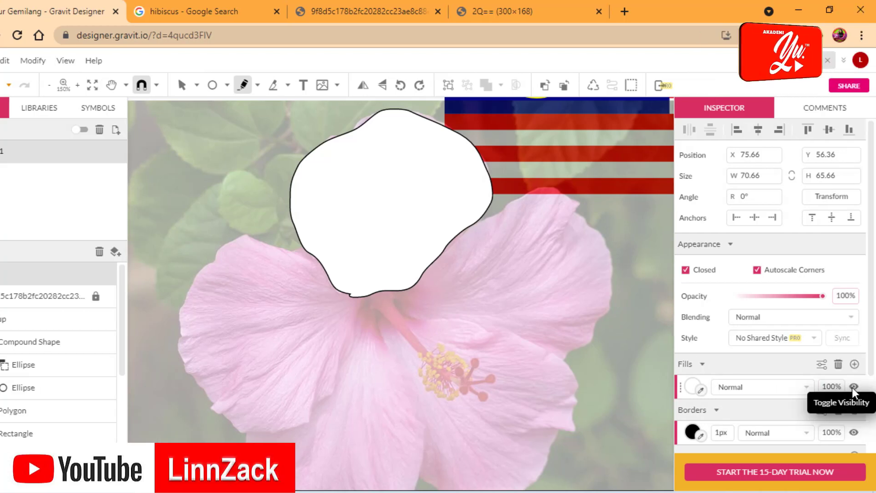
{"action": "left_click", "coordinate": [853, 387]}
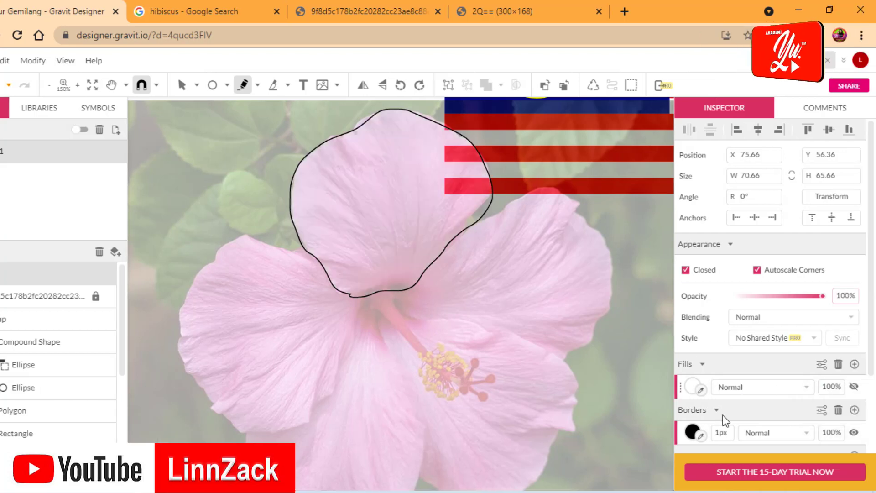
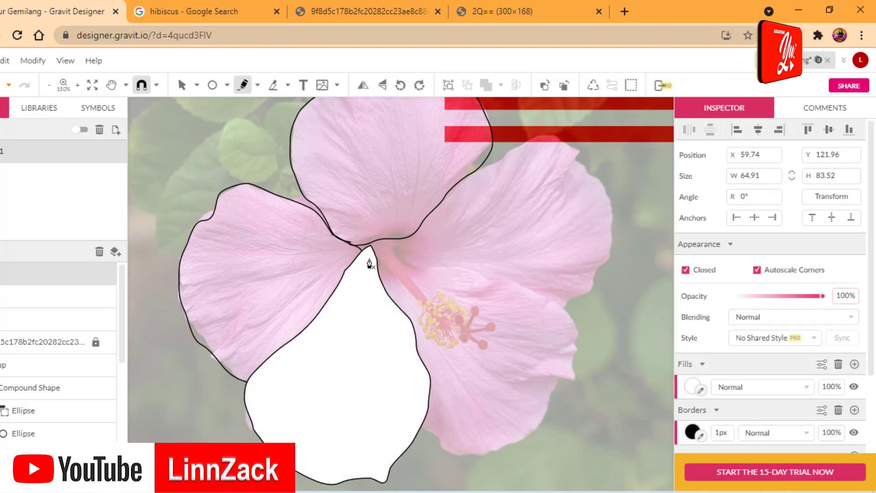
Hide the bottom petal's fill, and trace the upper right petal freehand, about 78 × 60 mm, with its fill hidden.
{"action": "left_click", "coordinate": [854, 388]}
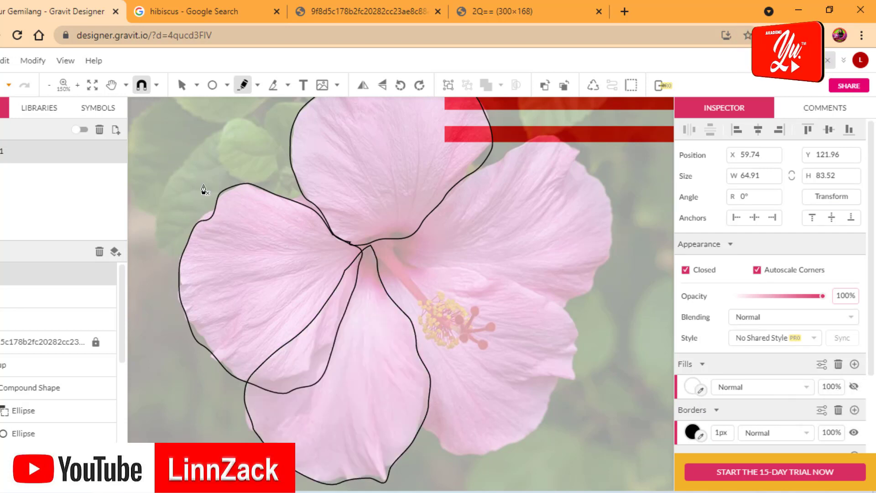
{"action": "left_click", "coordinate": [257, 85]}
{"action": "left_click", "coordinate": [285, 145]}
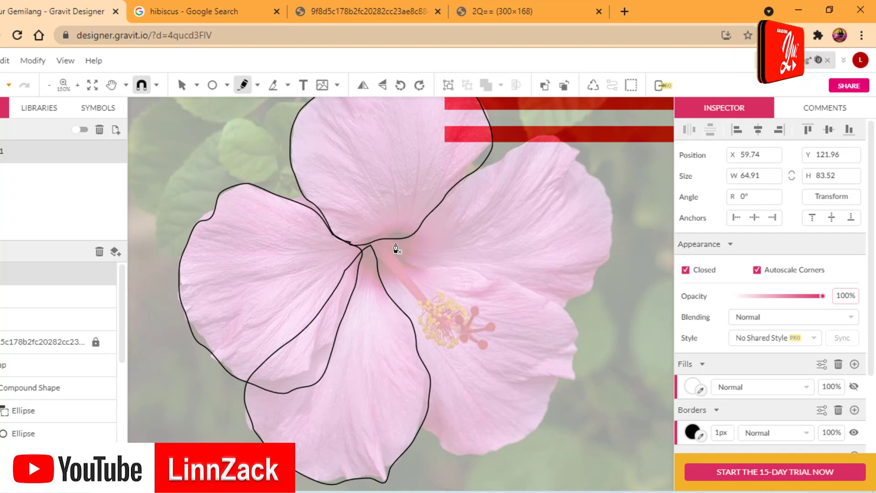
{"action": "mouse_move", "coordinate": [398, 243]}
{"action": "left_mouse_down"}
{"action": "mouse_move", "coordinate": [460, 186]}
{"action": "mouse_move", "coordinate": [540, 139]}
{"action": "mouse_move", "coordinate": [579, 165]}
{"action": "mouse_move", "coordinate": [612, 208]}
{"action": "mouse_move", "coordinate": [602, 275]}
{"action": "mouse_move", "coordinate": [590, 296]}
{"action": "mouse_move", "coordinate": [554, 315]}
{"action": "mouse_move", "coordinate": [520, 294]}
{"action": "mouse_move", "coordinate": [397, 267]}
{"action": "mouse_move", "coordinate": [391, 251]}
{"action": "left_mouse_up"}
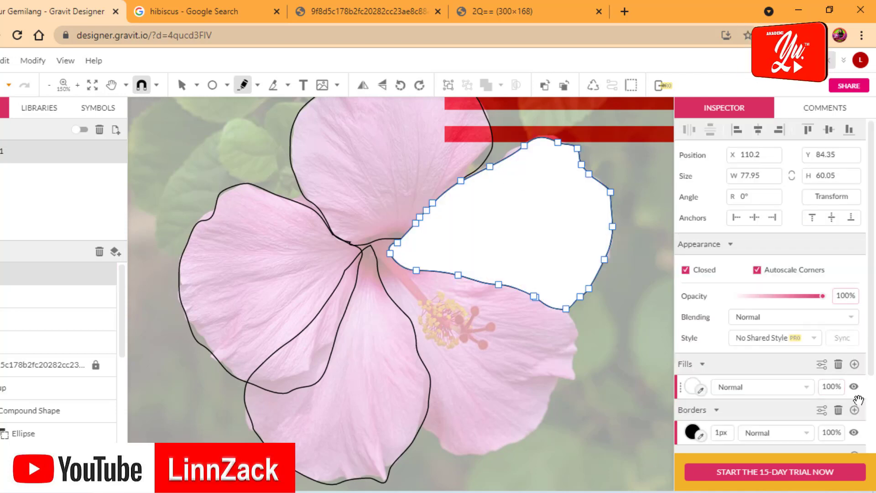
{"action": "left_click", "coordinate": [853, 388]}
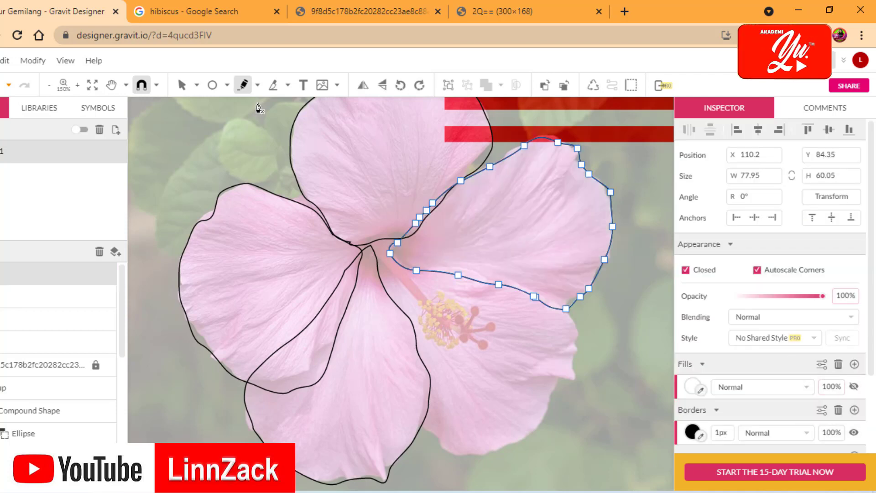
Trace the lower right petal as a closed freehand outline about 74 × 75 mm and hide its fill.
{"action": "left_click", "coordinate": [257, 85]}
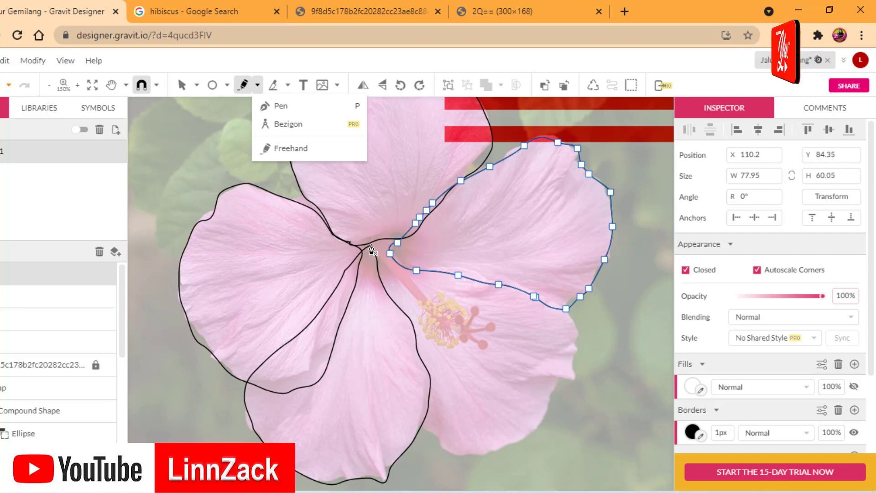
{"action": "mouse_move", "coordinate": [396, 240]}
{"action": "left_mouse_down"}
{"action": "mouse_move", "coordinate": [392, 251]}
{"action": "mouse_move", "coordinate": [417, 266]}
{"action": "mouse_move", "coordinate": [561, 308]}
{"action": "mouse_move", "coordinate": [576, 336]}
{"action": "mouse_move", "coordinate": [573, 388]}
{"action": "mouse_move", "coordinate": [523, 441]}
{"action": "mouse_move", "coordinate": [483, 457]}
{"action": "mouse_move", "coordinate": [446, 453]}
{"action": "mouse_move", "coordinate": [425, 436]}
{"action": "mouse_move", "coordinate": [371, 327]}
{"action": "mouse_move", "coordinate": [372, 250]}
{"action": "left_mouse_up"}
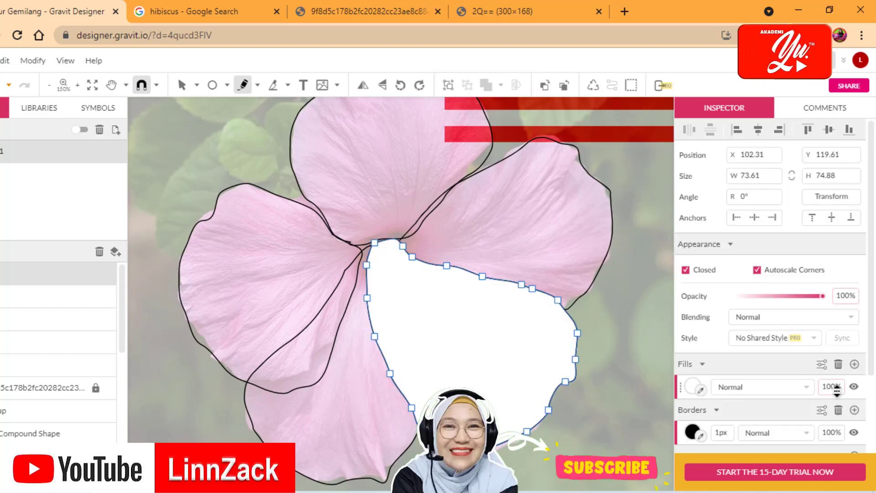
{"action": "left_click", "coordinate": [854, 387]}
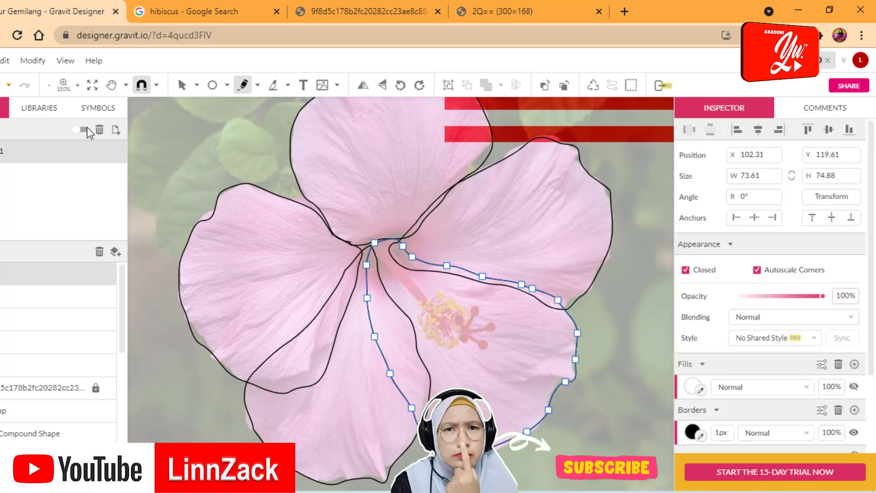
Trace the hibiscus pistil and its branched tip as one closed freehand shape about 45 × 40 mm.
{"action": "left_click", "coordinate": [258, 85]}
{"action": "left_click", "coordinate": [289, 145]}
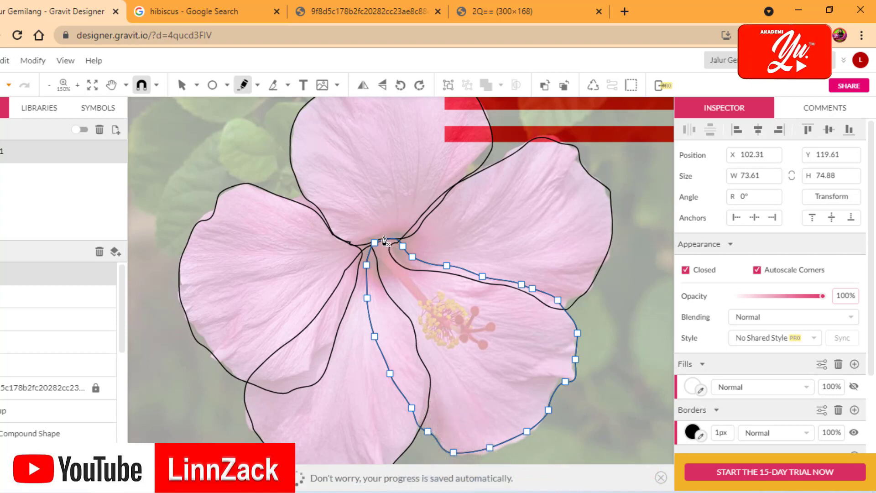
{"action": "mouse_move", "coordinate": [380, 241]}
{"action": "left_mouse_down"}
{"action": "mouse_move", "coordinate": [460, 341]}
{"action": "mouse_move", "coordinate": [489, 348]}
{"action": "mouse_move", "coordinate": [473, 334]}
{"action": "mouse_move", "coordinate": [495, 319]}
{"action": "mouse_move", "coordinate": [472, 326]}
{"action": "mouse_move", "coordinate": [474, 304]}
{"action": "mouse_move", "coordinate": [456, 323]}
{"action": "mouse_move", "coordinate": [393, 249]}
{"action": "left_mouse_up"}
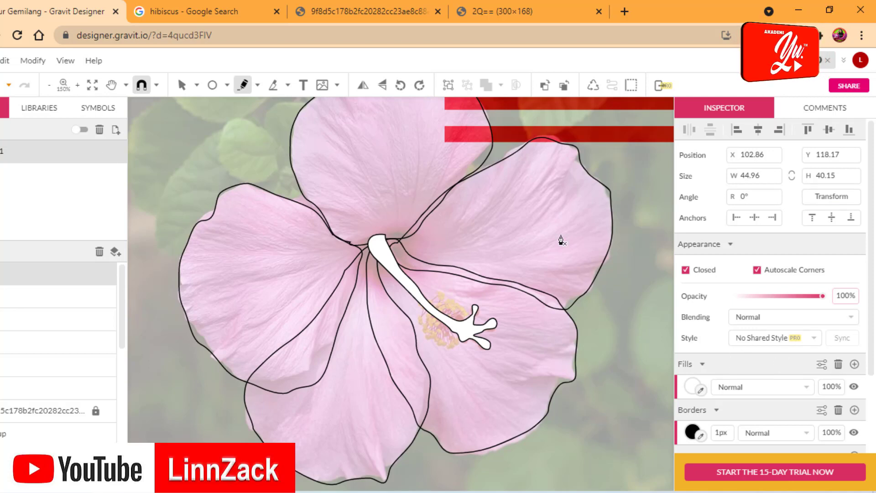
Draw short freehand stamen strokes along both sides of the pistil, over the yellow pollen area.
{"action": "left_click", "coordinate": [258, 86]}
{"action": "left_click", "coordinate": [294, 147]}
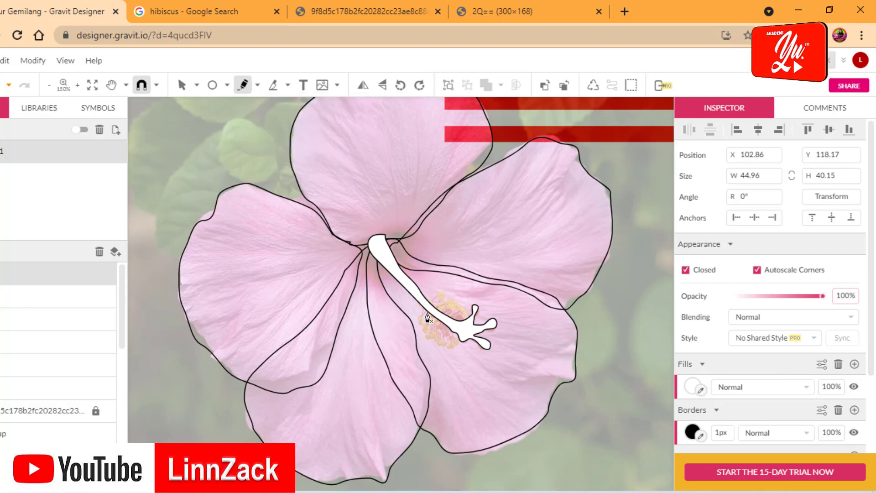
{"action": "mouse_move", "coordinate": [427, 312]}
{"action": "left_mouse_down"}
{"action": "mouse_move", "coordinate": [421, 319]}
{"action": "mouse_move", "coordinate": [436, 335]}
{"action": "left_mouse_up"}
{"action": "mouse_move", "coordinate": [447, 303]}
{"action": "left_mouse_down"}
{"action": "mouse_move", "coordinate": [436, 310]}
{"action": "mouse_move", "coordinate": [445, 315]}
{"action": "left_mouse_up"}
{"action": "left_click", "coordinate": [454, 314]}
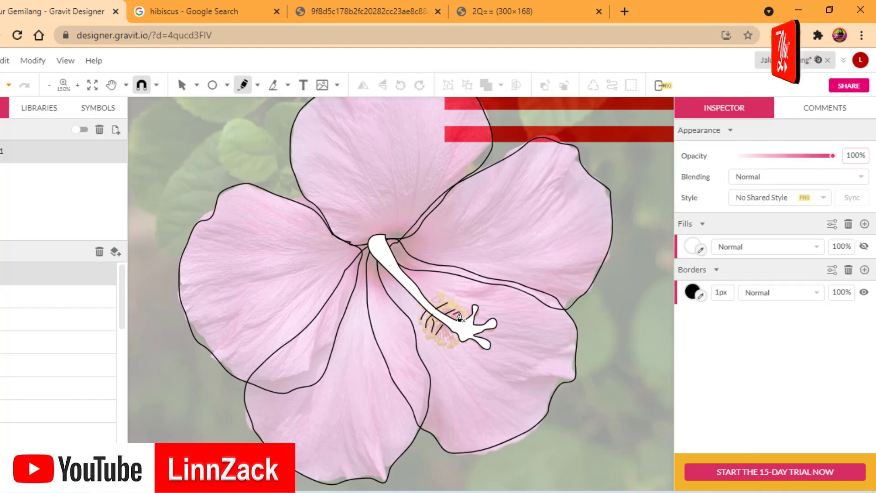
{"action": "left_click", "coordinate": [451, 330]}
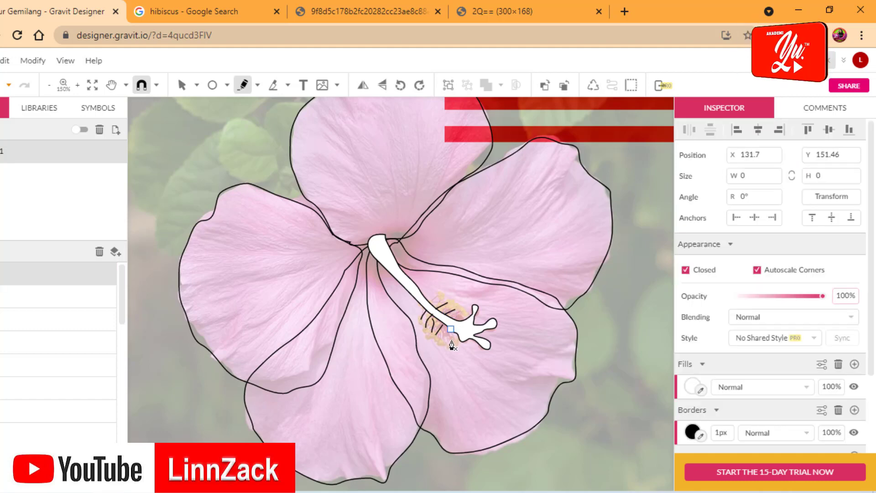
{"action": "left_click_drag", "start_coordinate": [458, 334], "coordinate": [443, 341]}
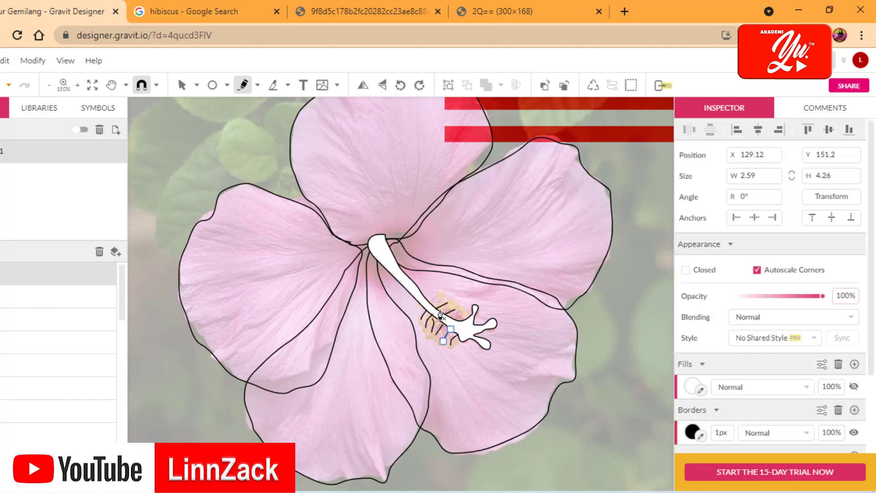
{"action": "left_click", "coordinate": [432, 303]}
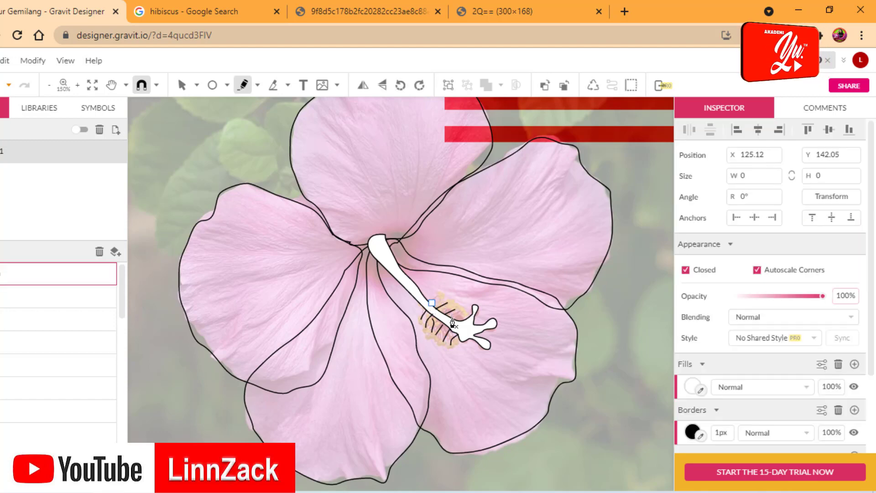
{"action": "mouse_move", "coordinate": [462, 314]}
{"action": "left_mouse_down"}
{"action": "mouse_move", "coordinate": [445, 317]}
{"action": "mouse_move", "coordinate": [432, 302]}
{"action": "left_mouse_up"}
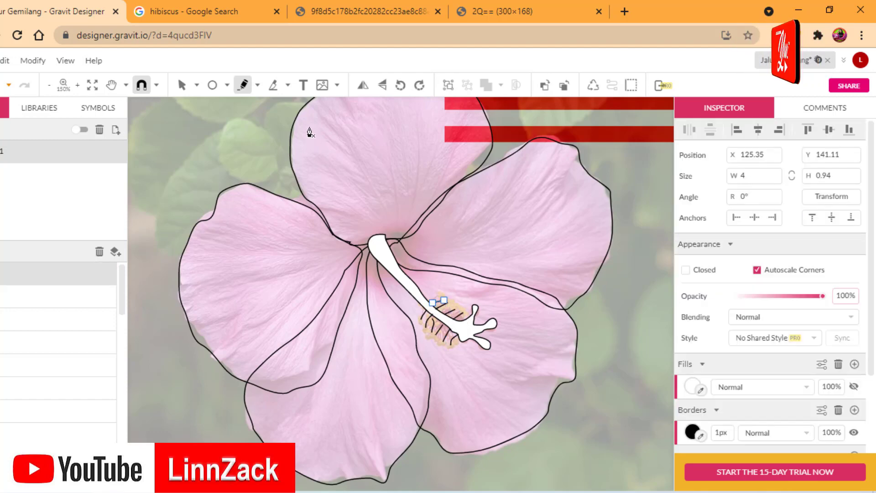
{"action": "left_click", "coordinate": [257, 85]}
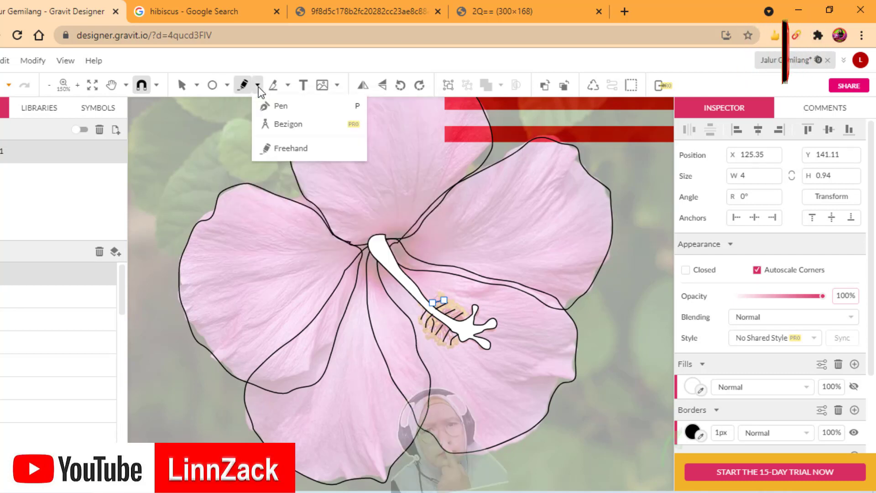
{"action": "left_click", "coordinate": [289, 146]}
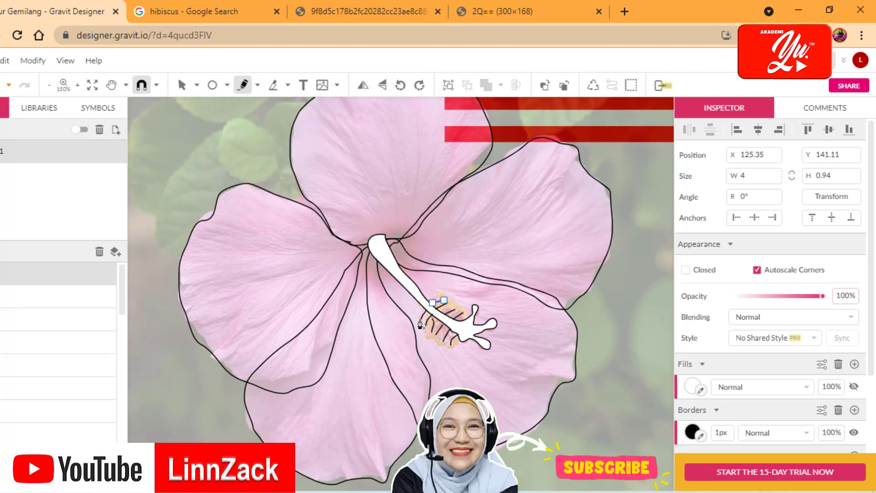
{"action": "left_click_drag", "start_coordinate": [421, 320], "coordinate": [418, 324]}
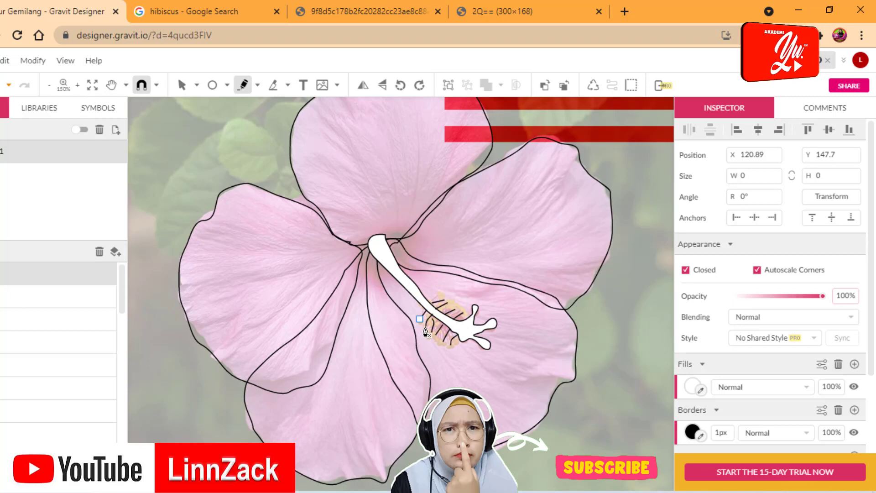
{"action": "key", "text": "Delete"}
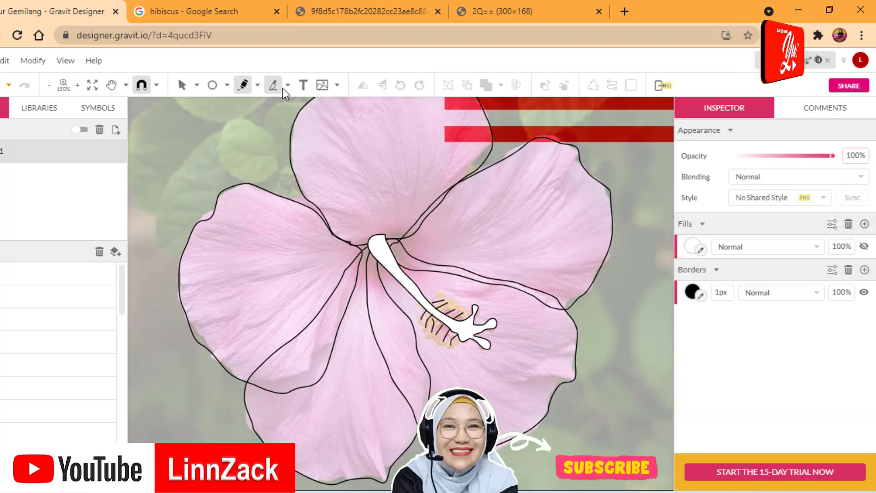
Draw a small ellipse about 3.5 × 3 mm at the tip of an upper stamen stroke and fill it yellow.
{"action": "left_click", "coordinate": [212, 86]}
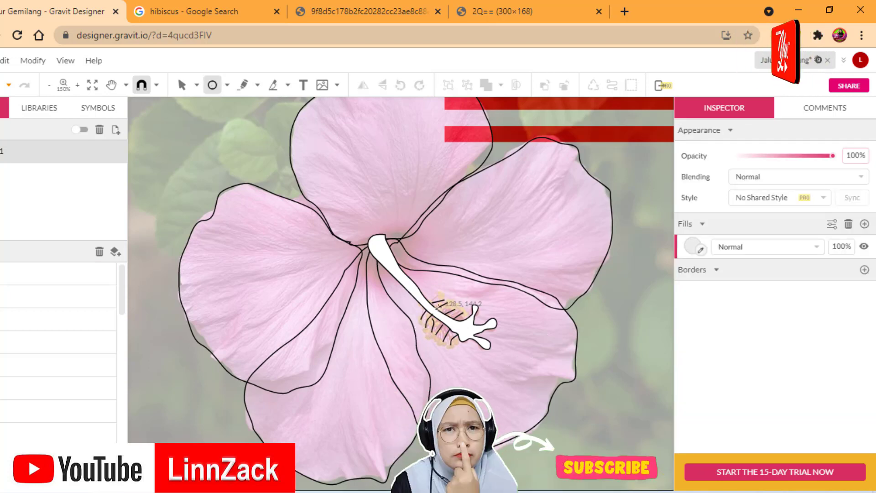
{"action": "left_click_drag", "start_coordinate": [443, 300], "coordinate": [454, 309]}
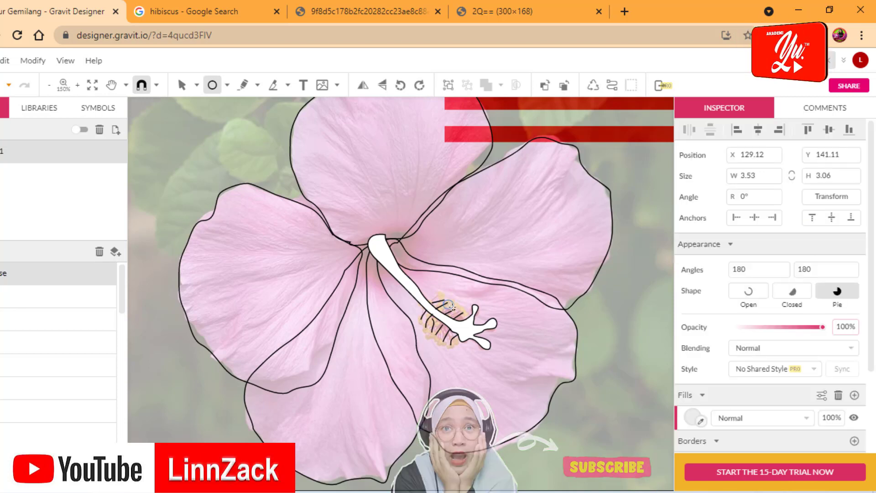
{"action": "left_click", "coordinate": [227, 86]}
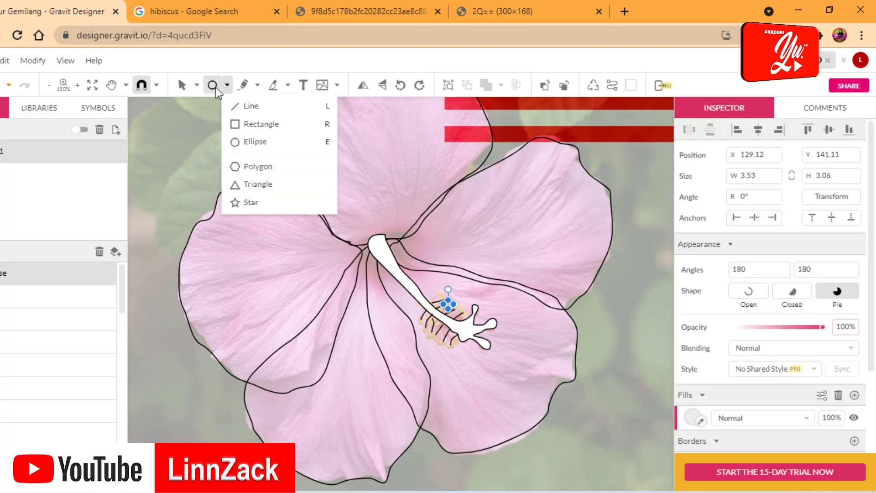
{"action": "left_click", "coordinate": [399, 236]}
{"action": "left_click", "coordinate": [429, 336]}
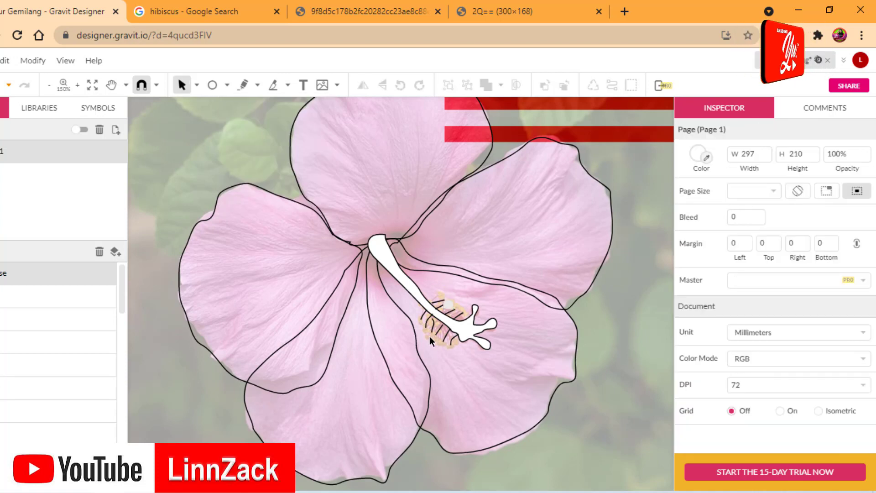
{"action": "left_click", "coordinate": [450, 306]}
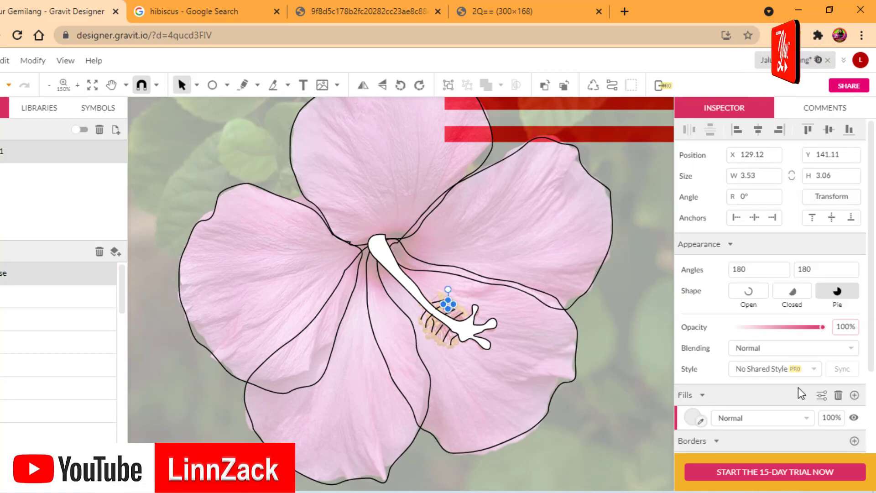
{"action": "left_click", "coordinate": [692, 419]}
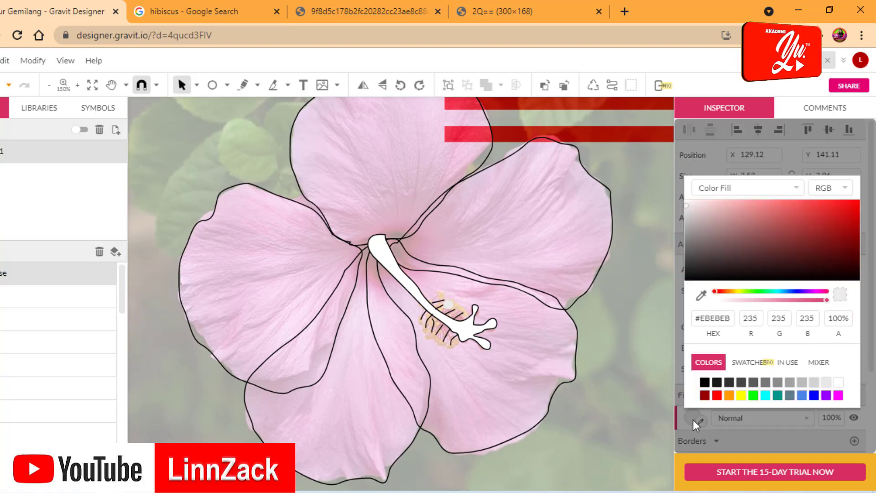
{"action": "left_click", "coordinate": [741, 395]}
{"action": "left_click", "coordinate": [637, 307]}
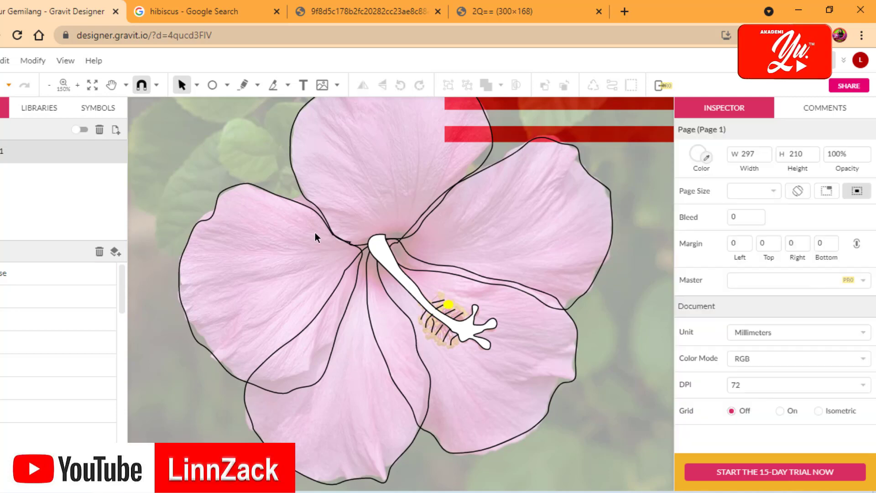
Fill the left petal of the hibiscus with dark magenta #C80E71.
{"action": "left_click", "coordinate": [297, 203]}
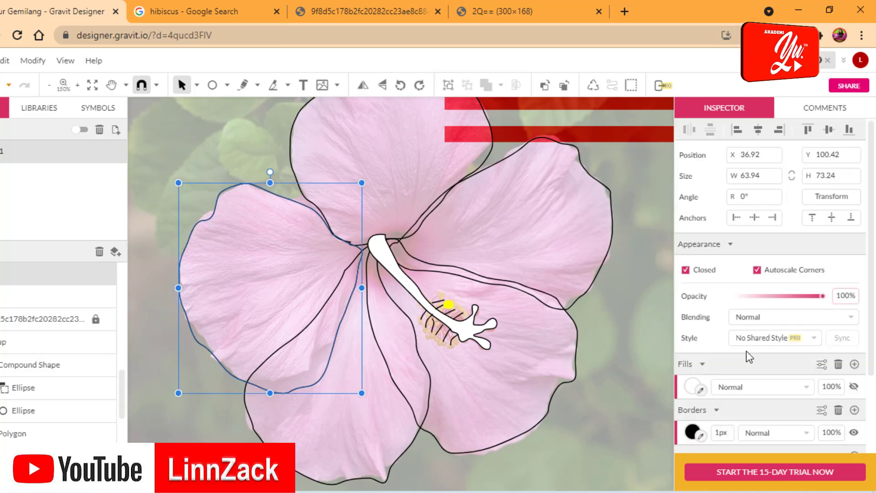
{"action": "left_click", "coordinate": [691, 387]}
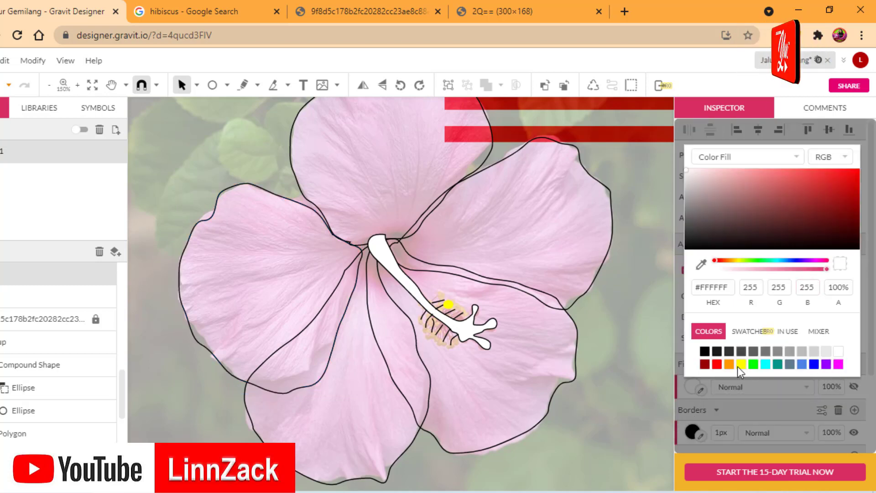
{"action": "left_click", "coordinate": [840, 365]}
{"action": "left_click_drag", "start_coordinate": [823, 218], "coordinate": [839, 191]}
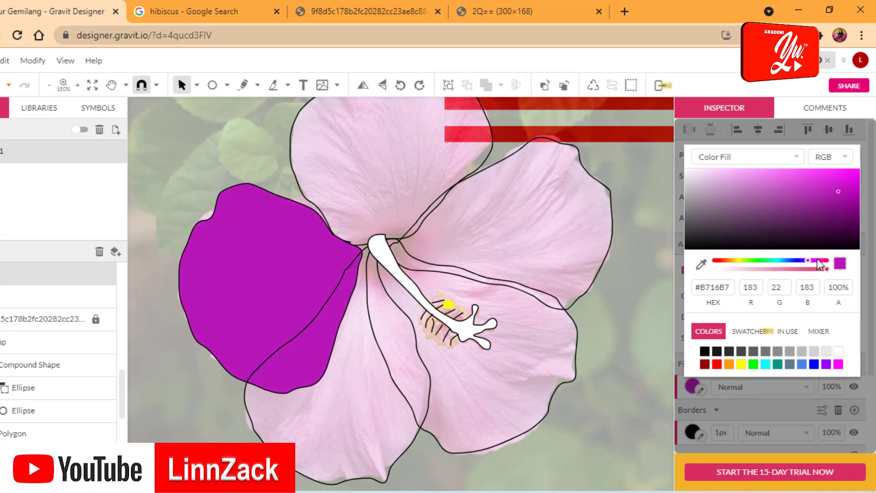
{"action": "left_click_drag", "start_coordinate": [819, 262], "coordinate": [817, 260]}
{"action": "left_click_drag", "start_coordinate": [838, 189], "coordinate": [848, 186]}
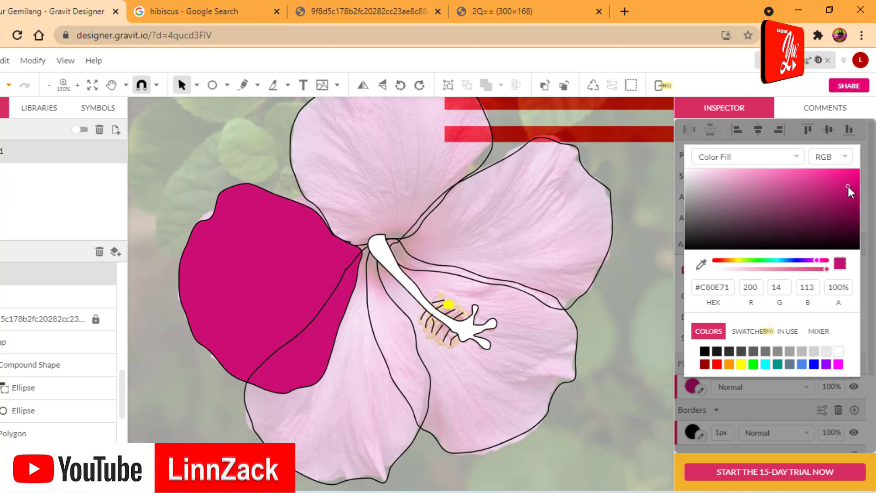
Fill the bottom petal and the upper right petal with the magenta sampled from the already coloured petals.
{"action": "left_click", "coordinate": [413, 438]}
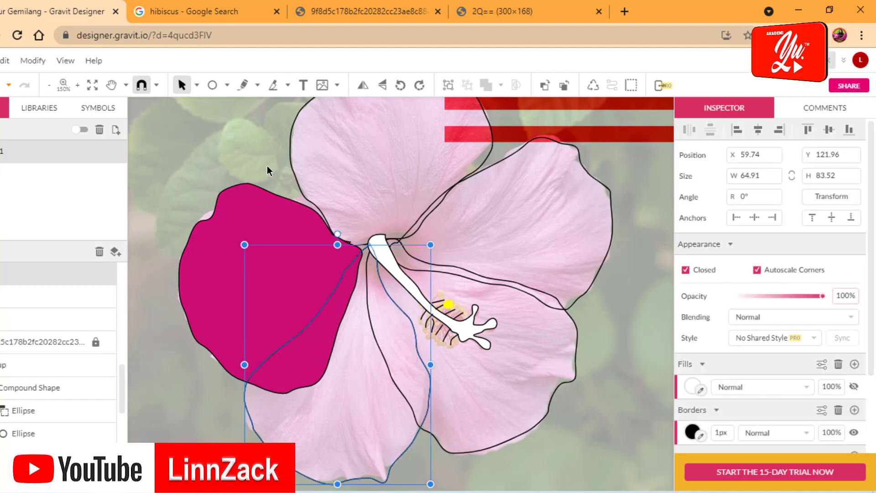
{"action": "left_click", "coordinate": [701, 391]}
{"action": "left_click", "coordinate": [288, 284]}
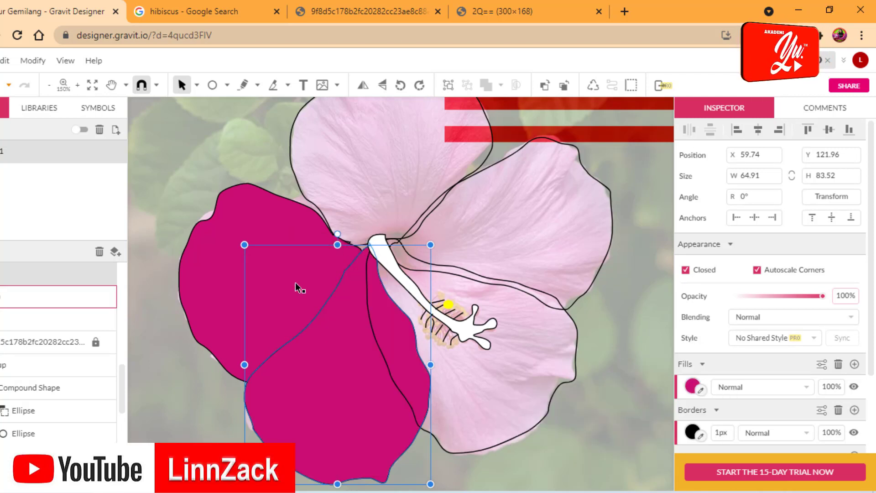
{"action": "left_click", "coordinate": [471, 172]}
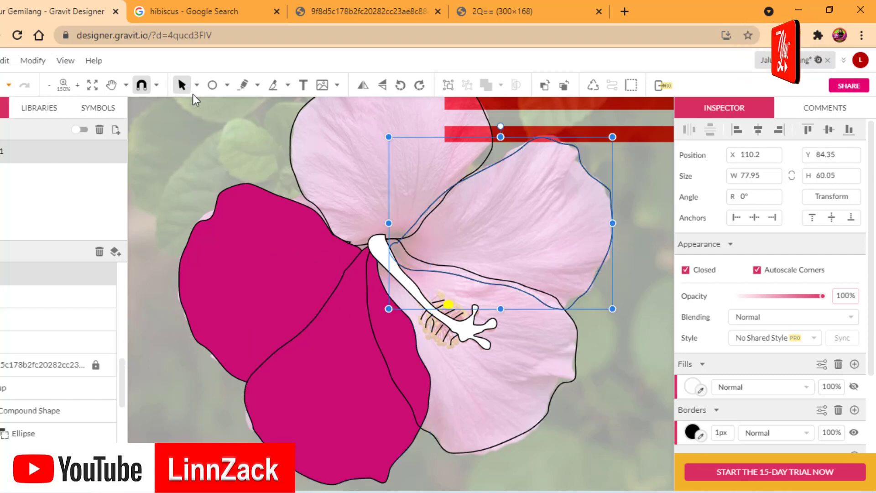
{"action": "left_click", "coordinate": [702, 389]}
{"action": "left_click", "coordinate": [276, 276]}
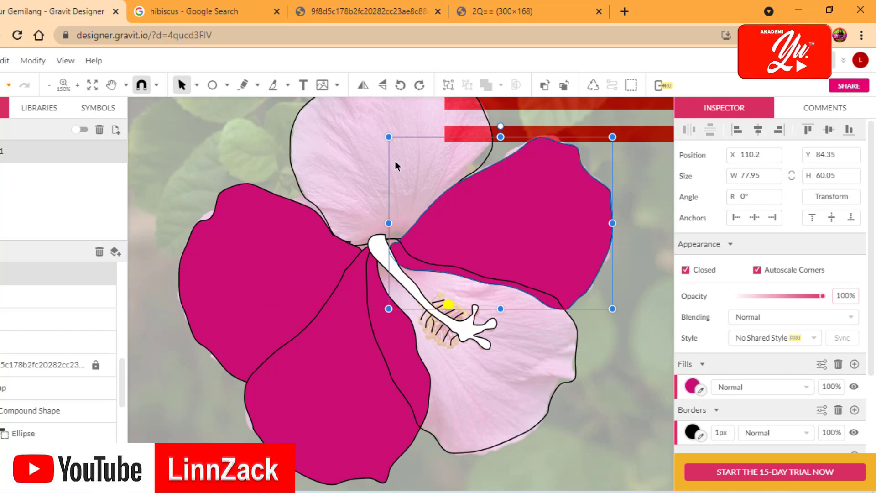
Fill the top petal and the lower right petal with the same magenta sampled from a coloured petal.
{"action": "left_click", "coordinate": [195, 86]}
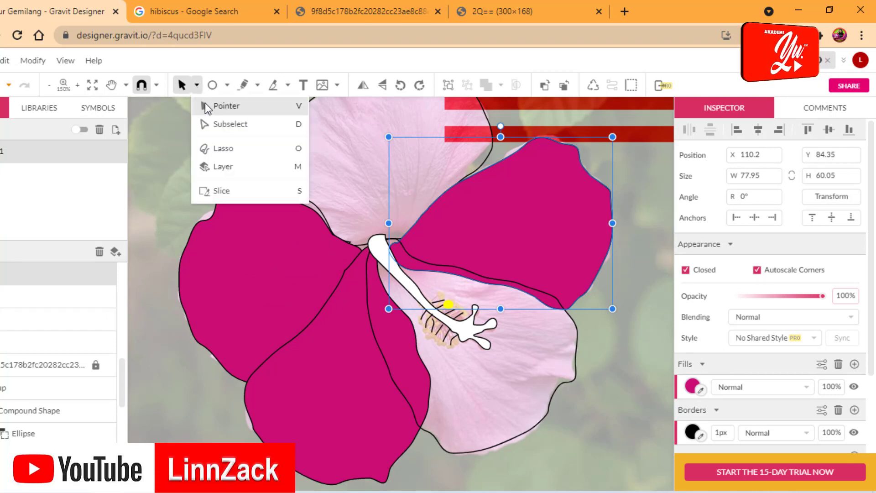
{"action": "left_click", "coordinate": [205, 102]}
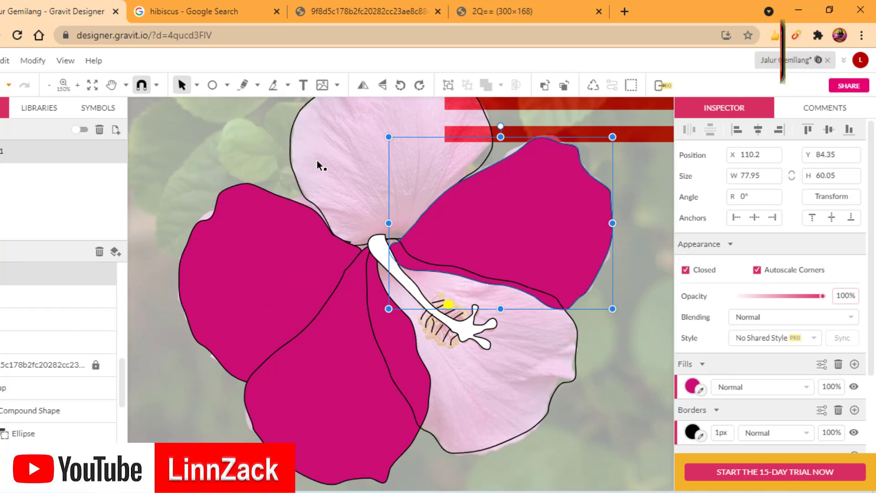
{"action": "left_click", "coordinate": [291, 165]}
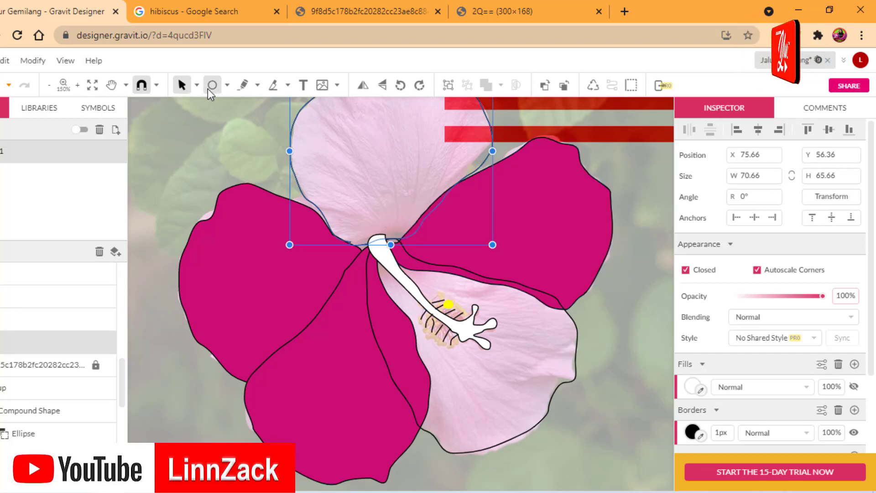
{"action": "left_click", "coordinate": [697, 390]}
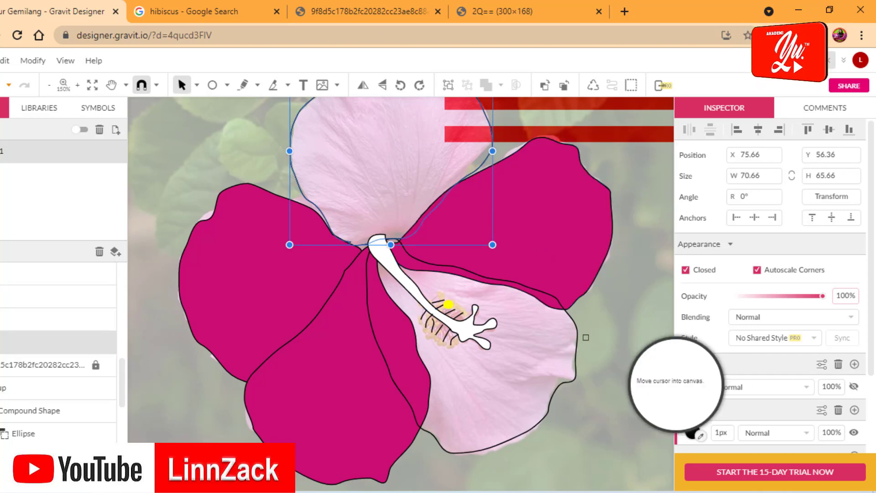
{"action": "left_click", "coordinate": [530, 251]}
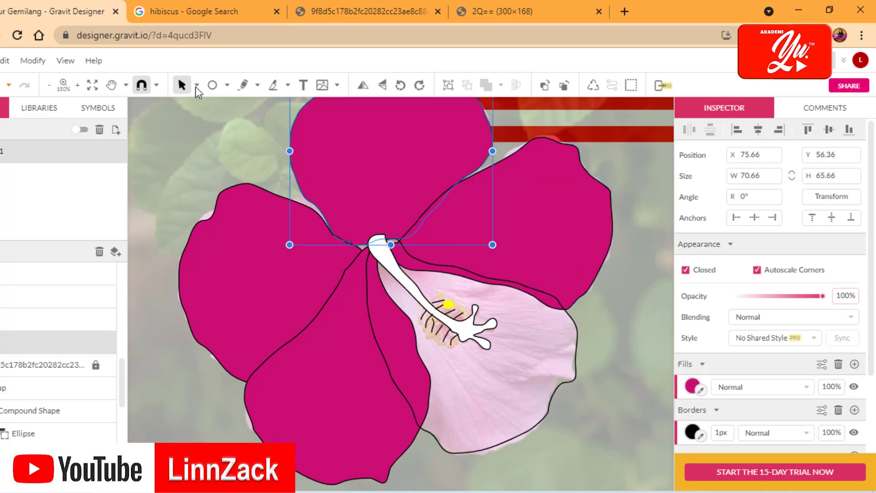
{"action": "left_click", "coordinate": [574, 375]}
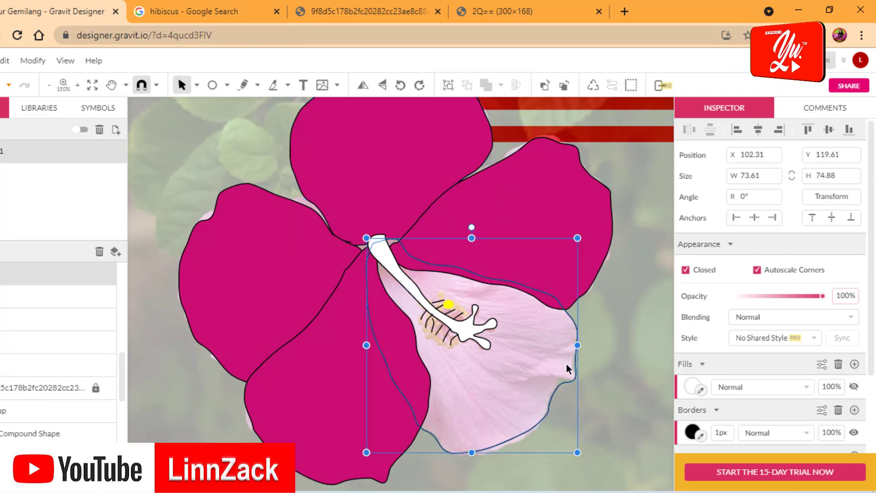
{"action": "left_click", "coordinate": [702, 390]}
{"action": "left_click", "coordinate": [550, 233]}
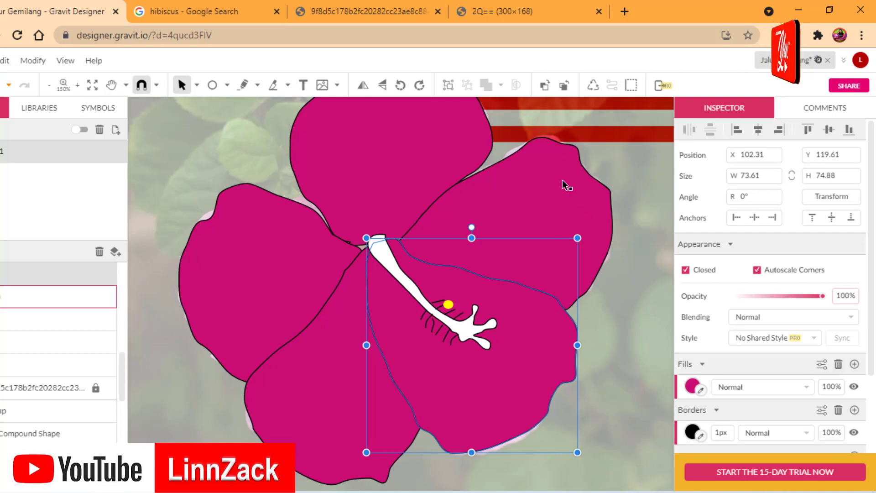
{"action": "left_click", "coordinate": [196, 86]}
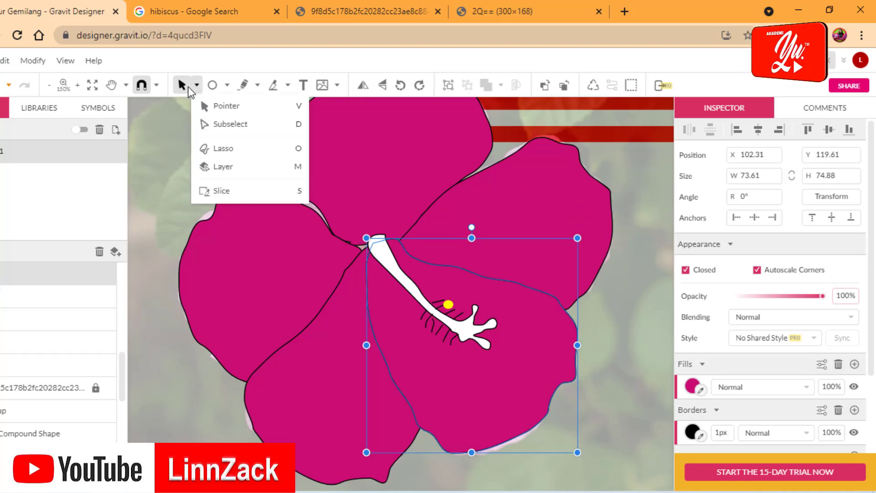
{"action": "left_click", "coordinate": [169, 207]}
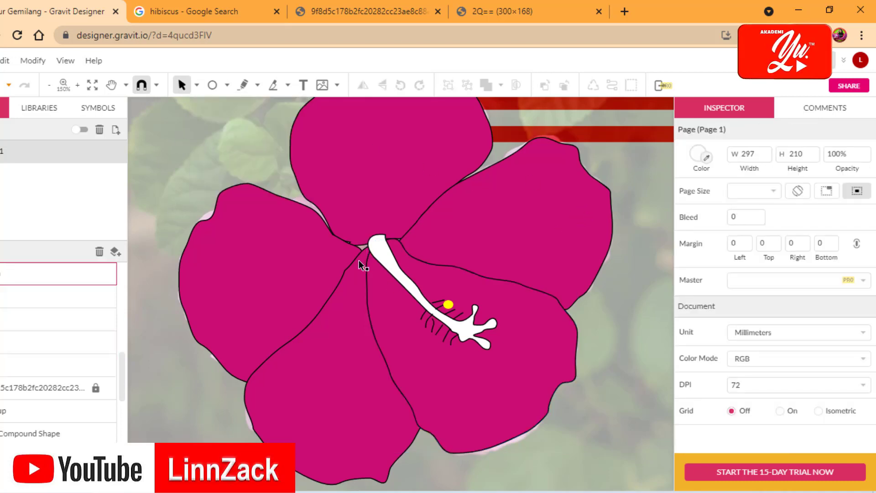
{"action": "left_click", "coordinate": [447, 391]}
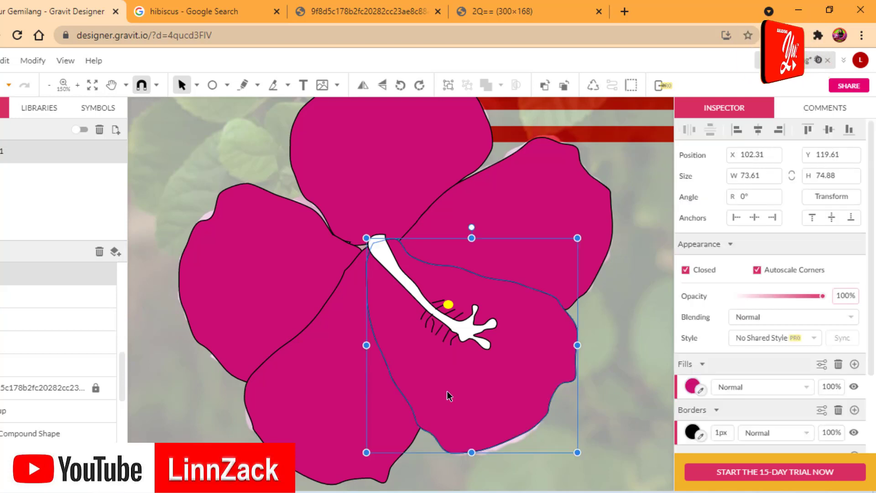
{"action": "scroll", "coordinate": [807, 424], "scroll_direction": "down", "scroll_amount": 2}
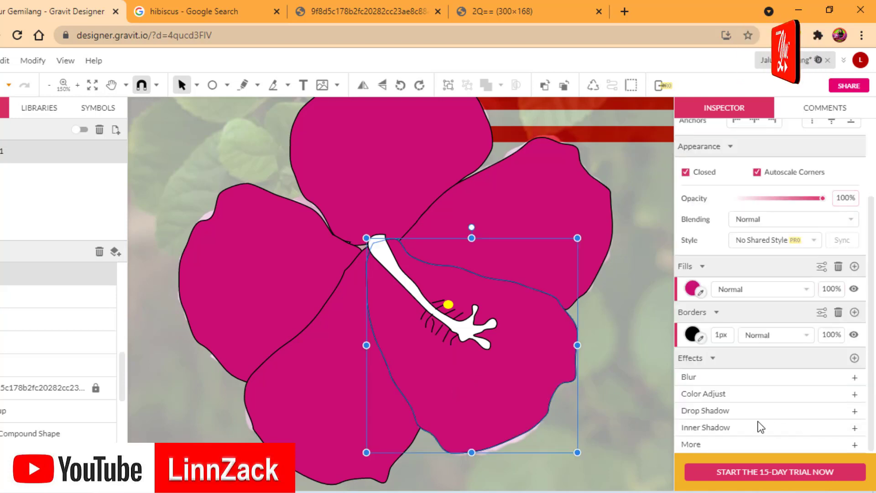
{"action": "left_click", "coordinate": [639, 258]}
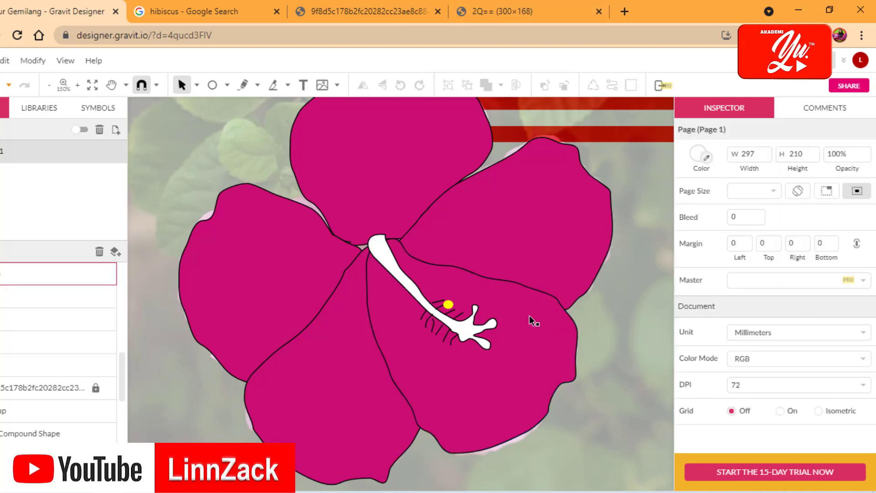
Move the top petal's lowest anchor point slightly down and left beside the pistil base to close the gap between the petals.
{"action": "left_click", "coordinate": [361, 245]}
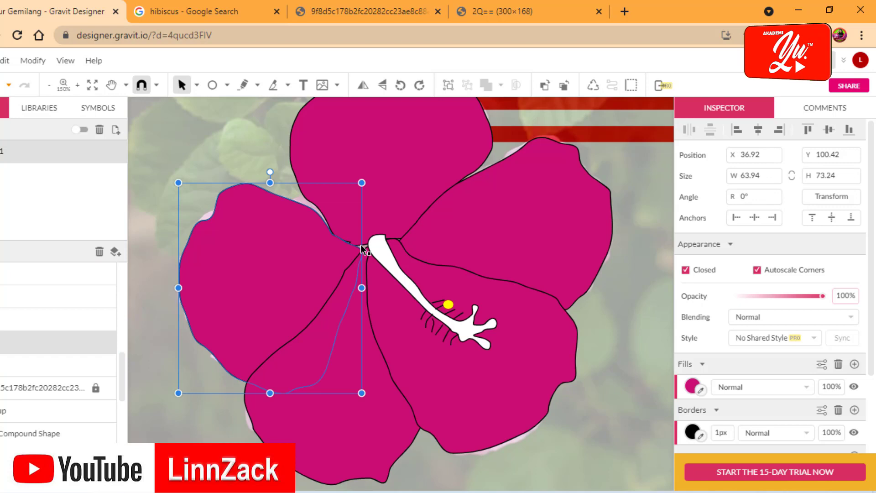
{"action": "left_click", "coordinate": [431, 189]}
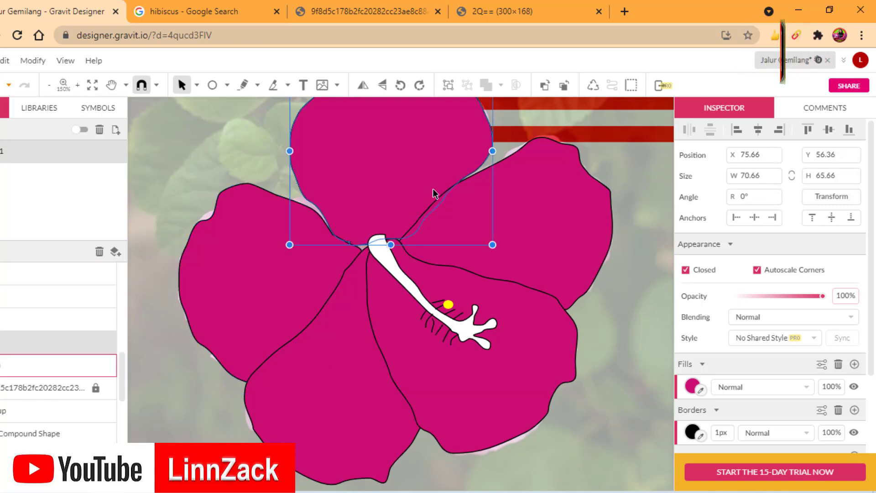
{"action": "left_click", "coordinate": [197, 85]}
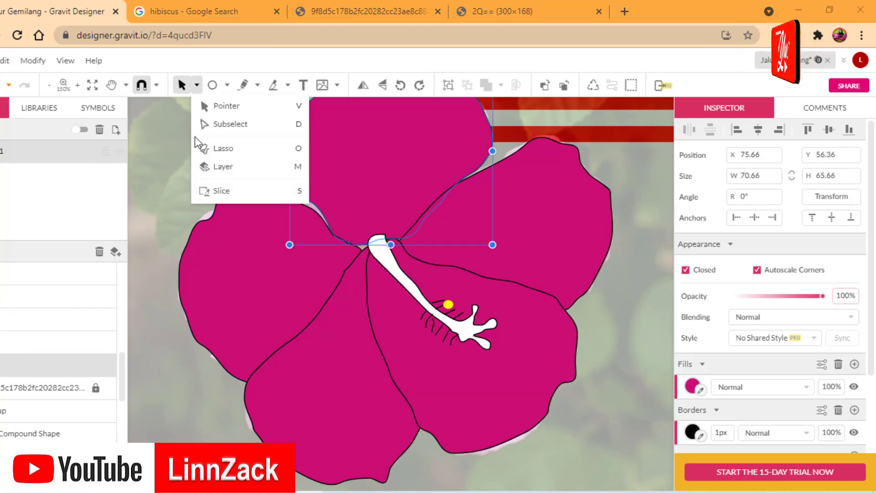
{"action": "left_click", "coordinate": [233, 128]}
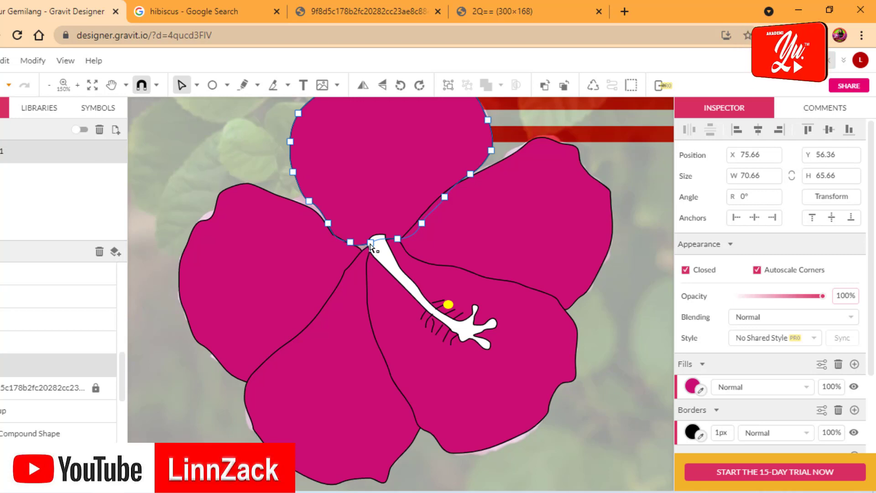
{"action": "left_click_drag", "start_coordinate": [371, 245], "coordinate": [367, 253]}
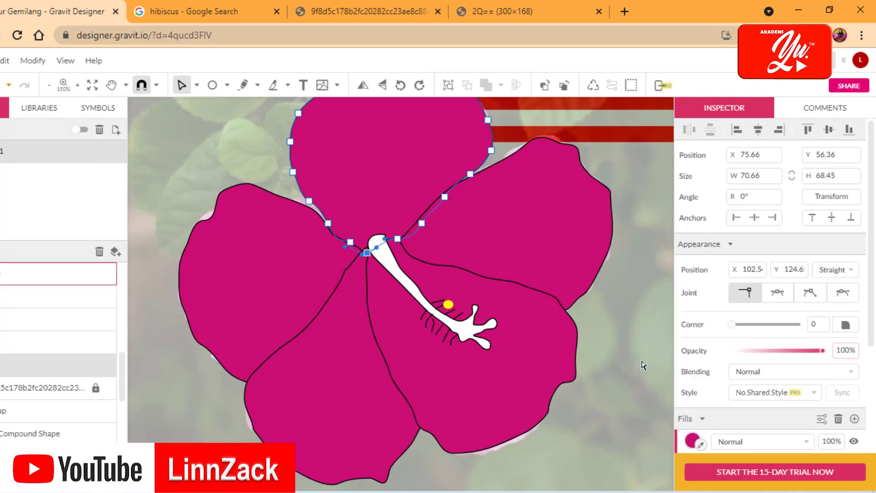
{"action": "left_click", "coordinate": [642, 365]}
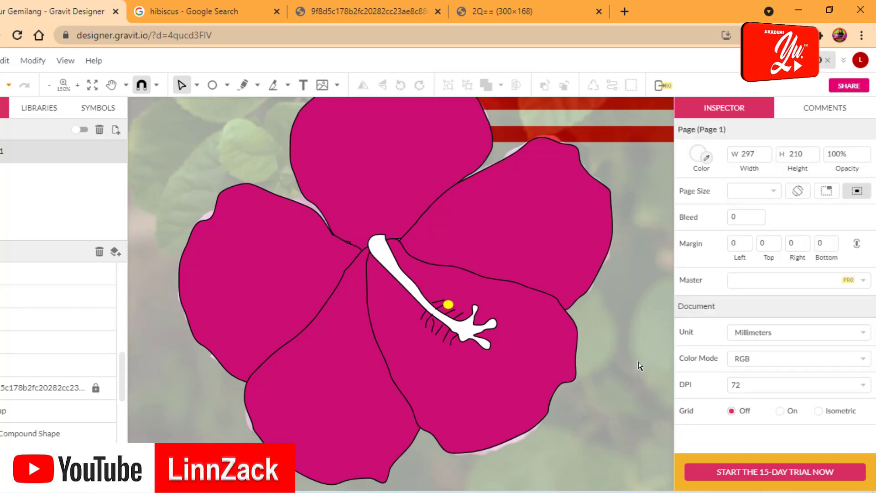
{"action": "key", "text": "ctrl+minus"}
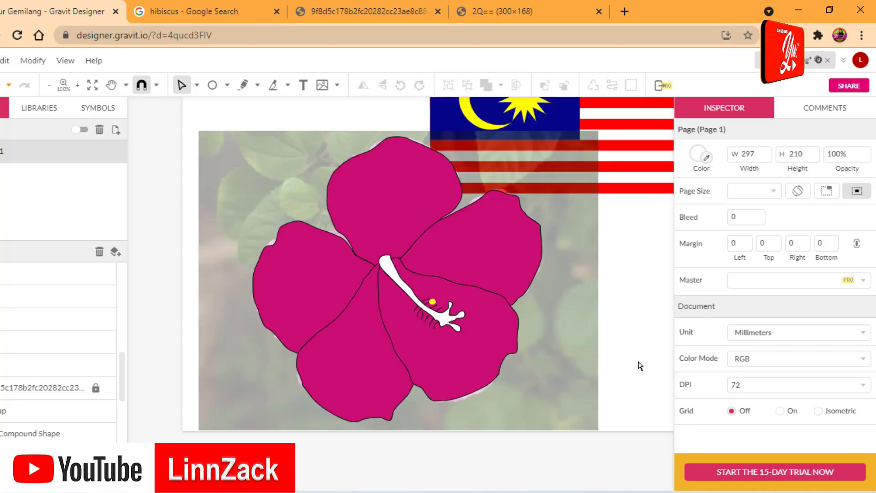
Shift the flower and flag together about 13 mm left, and move the flag alone further left and slightly up.
{"action": "left_click_drag", "start_coordinate": [363, 324], "coordinate": [432, 383]}
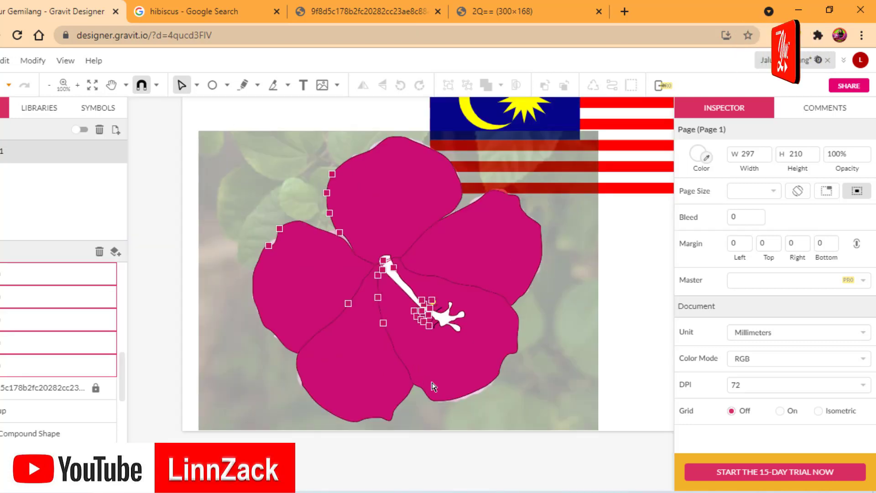
{"action": "left_click", "coordinate": [197, 85]}
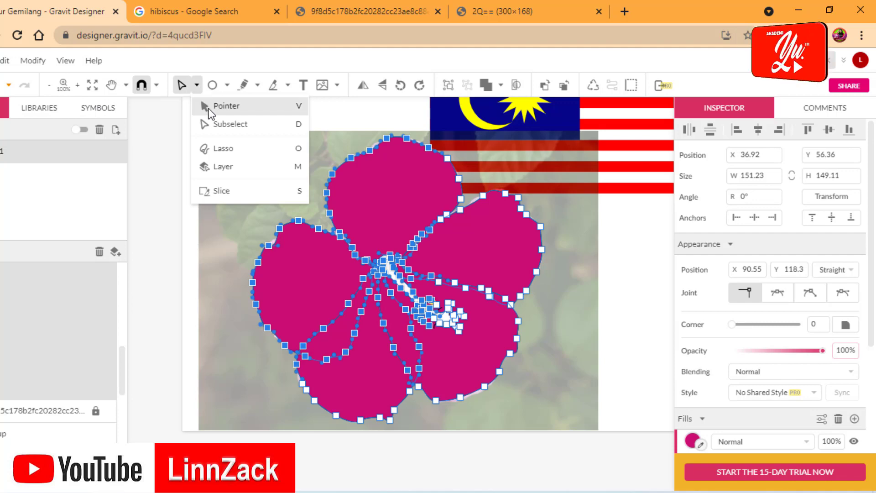
{"action": "left_click", "coordinate": [205, 105]}
{"action": "left_click", "coordinate": [612, 305]}
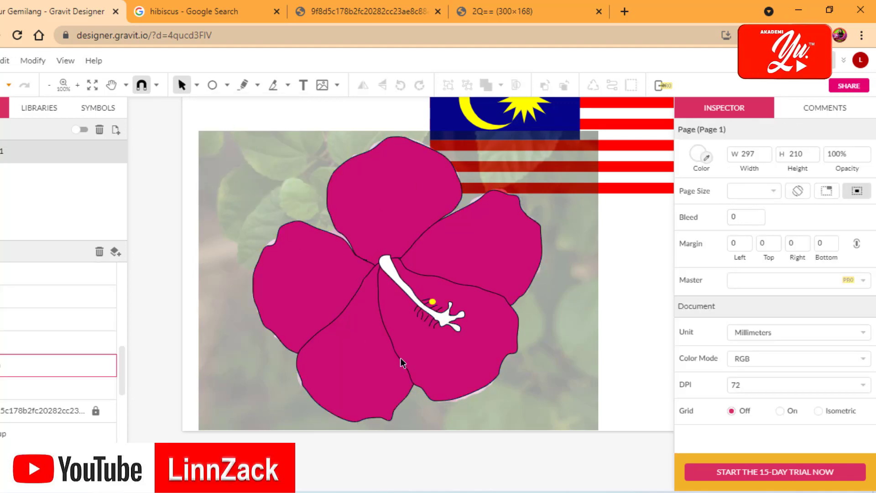
{"action": "left_click_drag", "start_coordinate": [458, 379], "coordinate": [437, 375]}
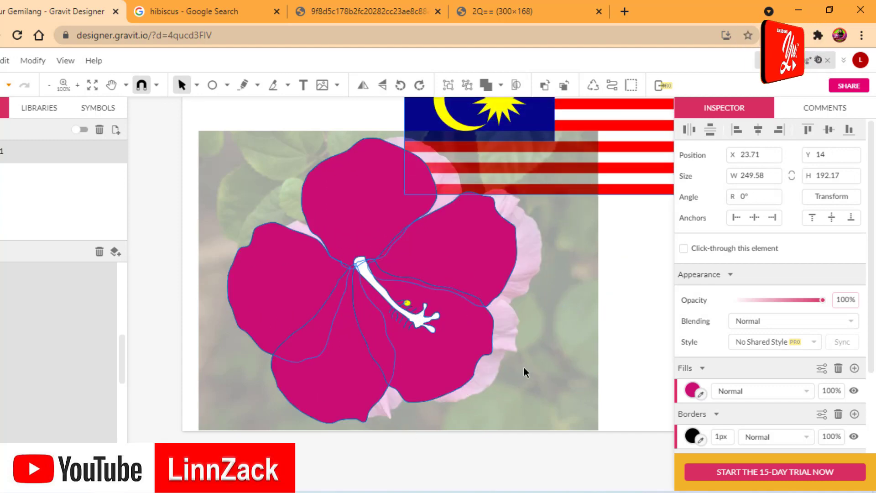
{"action": "left_click", "coordinate": [607, 223]}
{"action": "left_click_drag", "start_coordinate": [632, 191], "coordinate": [565, 159]}
{"action": "left_click", "coordinate": [607, 261]}
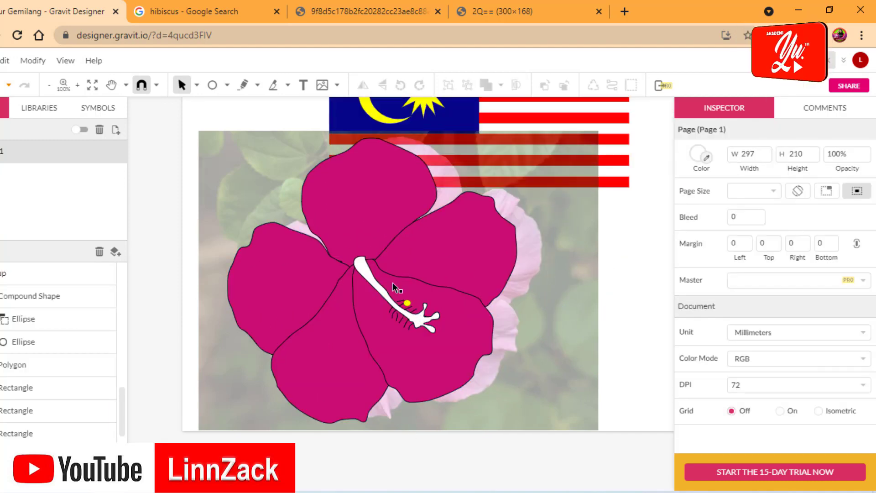
Try the Screen blending mode on the top petal's magenta fill.
{"action": "left_click", "coordinate": [391, 232]}
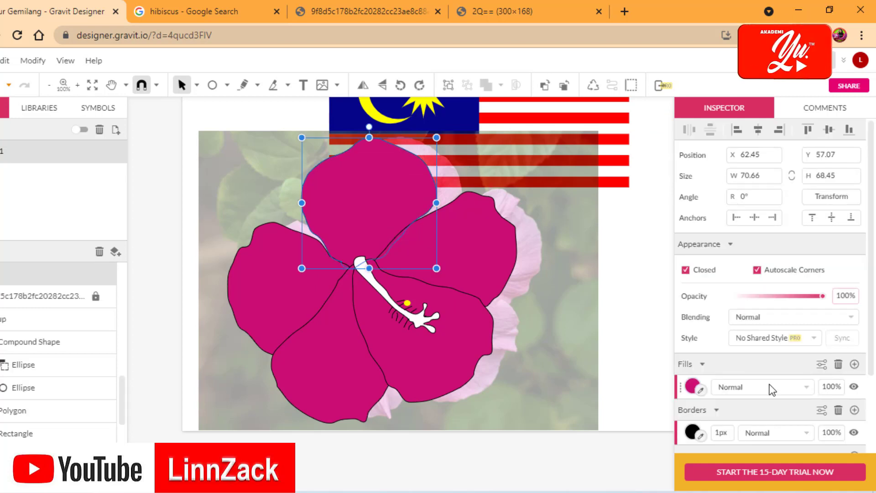
{"action": "left_click", "coordinate": [807, 387]}
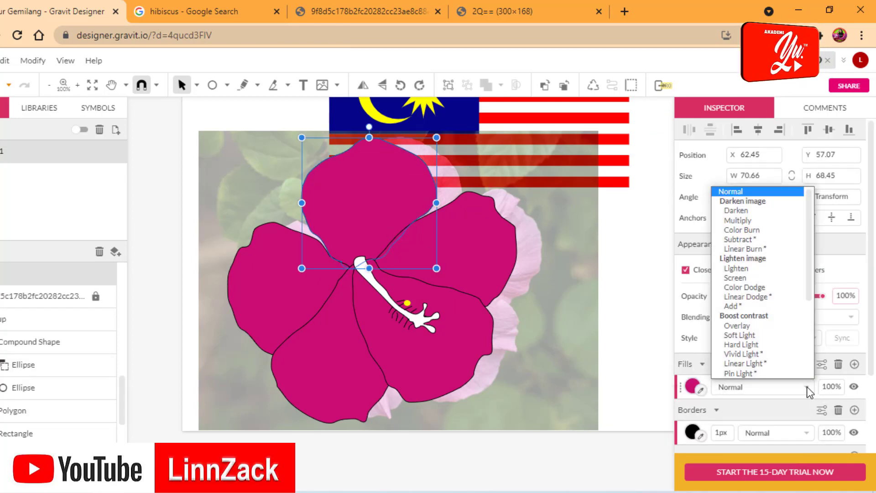
{"action": "scroll", "coordinate": [781, 315], "scroll_direction": "down", "scroll_amount": 1}
{"action": "scroll", "coordinate": [779, 303], "scroll_direction": "down", "scroll_amount": 3}
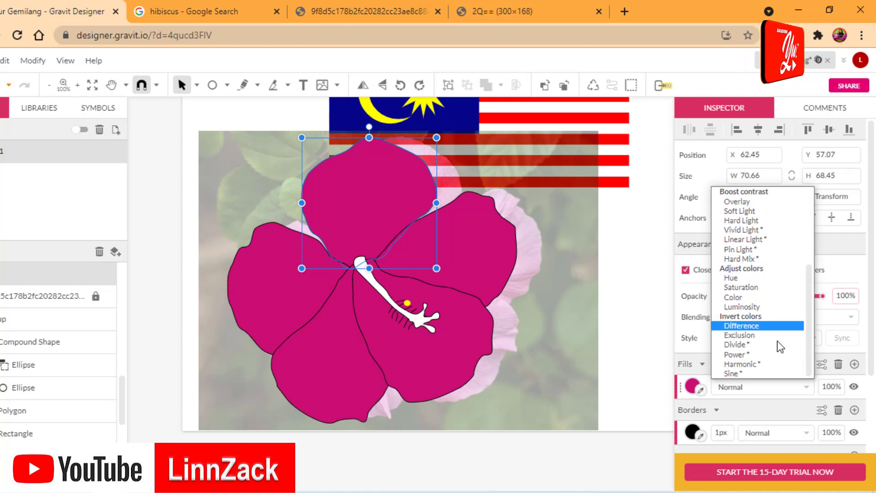
{"action": "scroll", "coordinate": [776, 347], "scroll_direction": "up", "scroll_amount": 4}
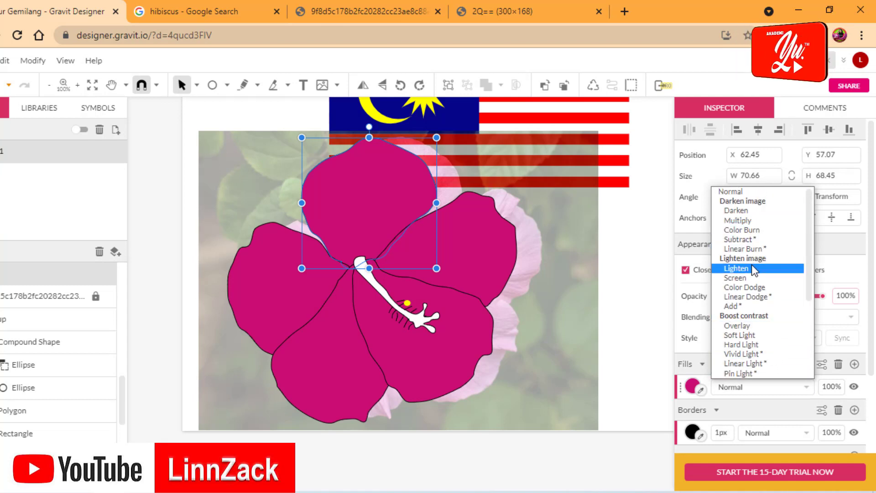
{"action": "left_click", "coordinate": [753, 276]}
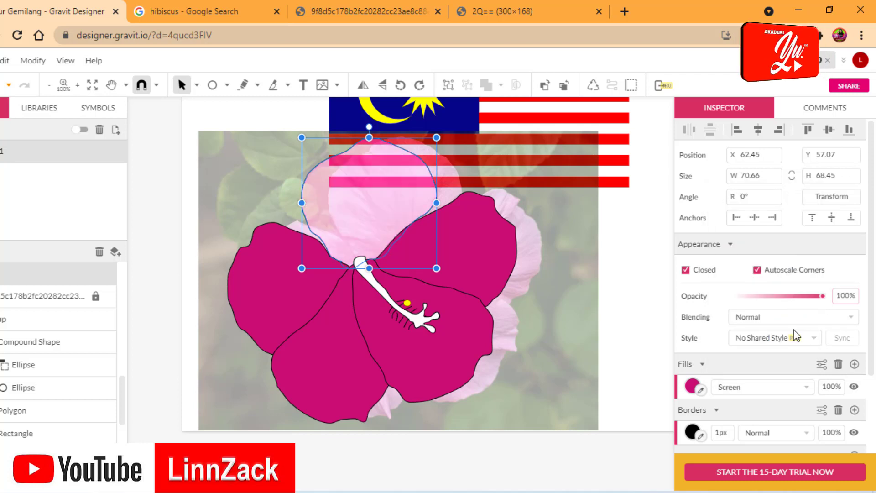
Try Color Dodge and Multiply as the top petal's overall blending mode, and set it back to Normal.
{"action": "left_click", "coordinate": [850, 320]}
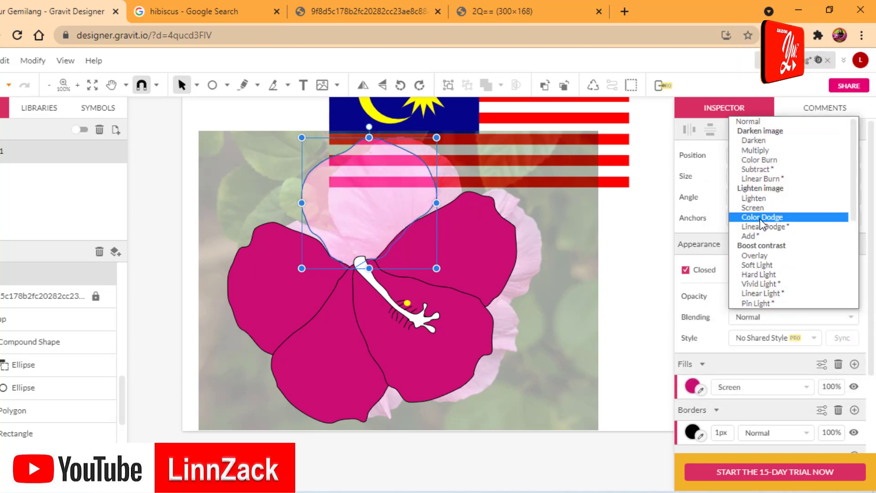
{"action": "left_click", "coordinate": [760, 218]}
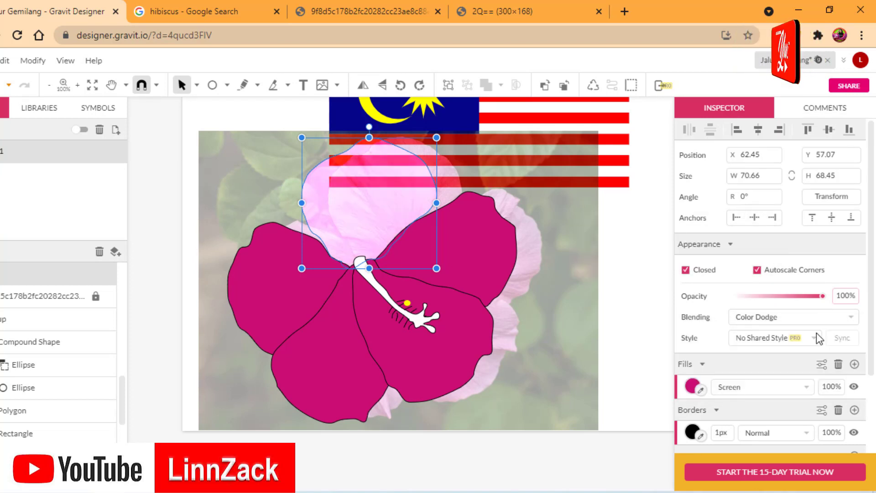
{"action": "left_click", "coordinate": [850, 318]}
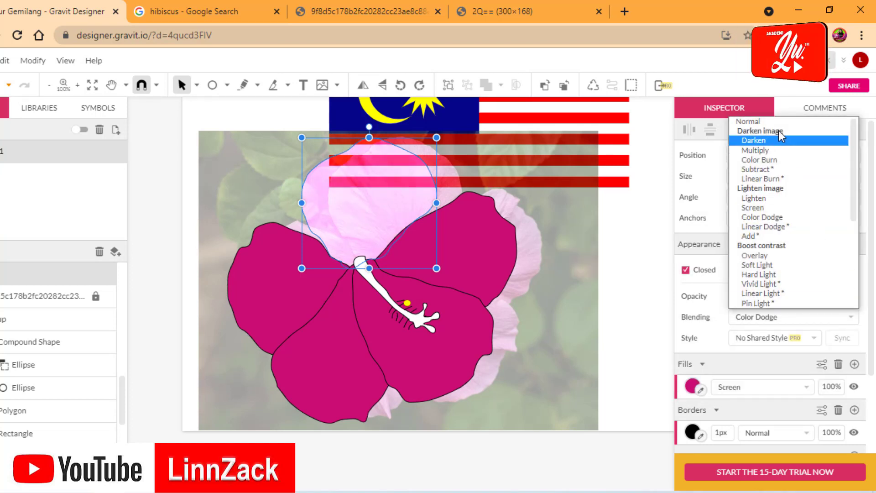
{"action": "left_click", "coordinate": [766, 149]}
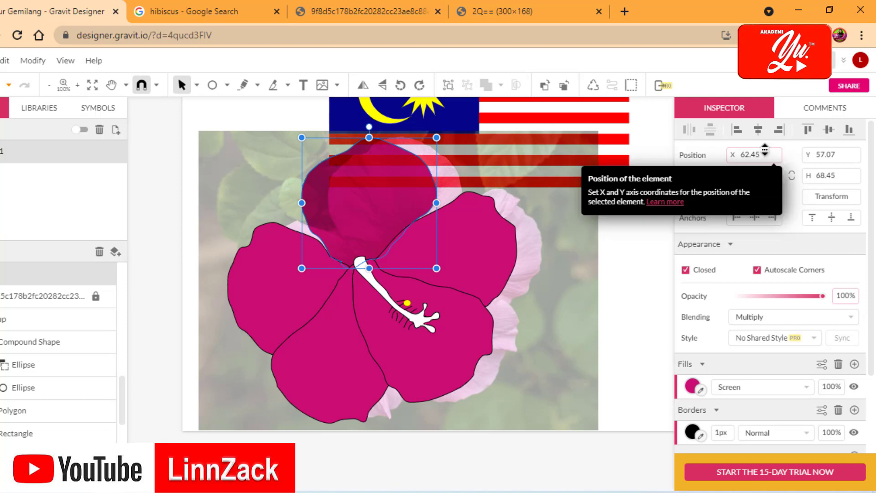
{"action": "left_click", "coordinate": [851, 317]}
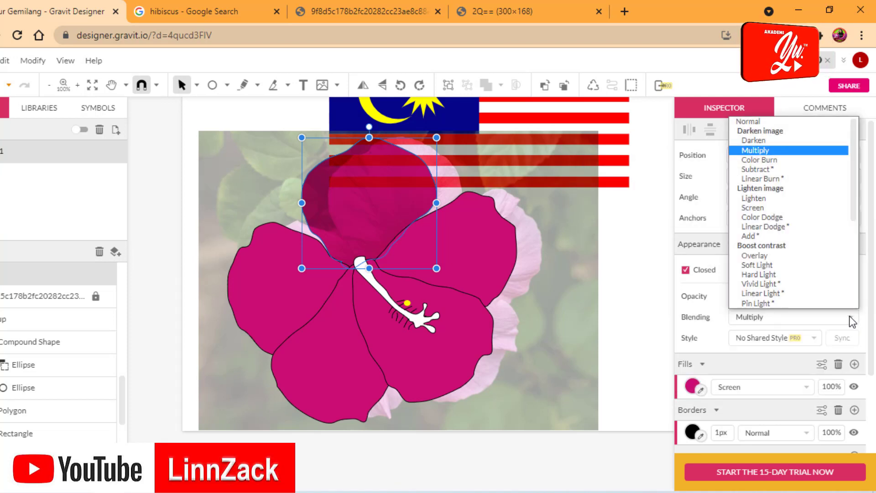
{"action": "left_click", "coordinate": [747, 124]}
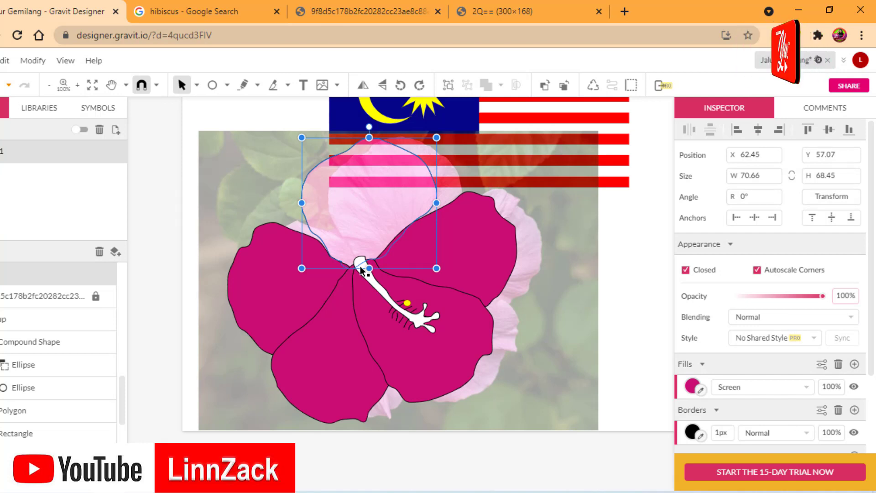
Undo the top petal's blending mode changes, including its Screen fill, and deselect it.
{"action": "key", "text": "ctrl+z"}
{"action": "key", "text": "ctrl+z"}
{"action": "key", "text": "ctrl+z"}
{"action": "key", "text": "ctrl+z"}
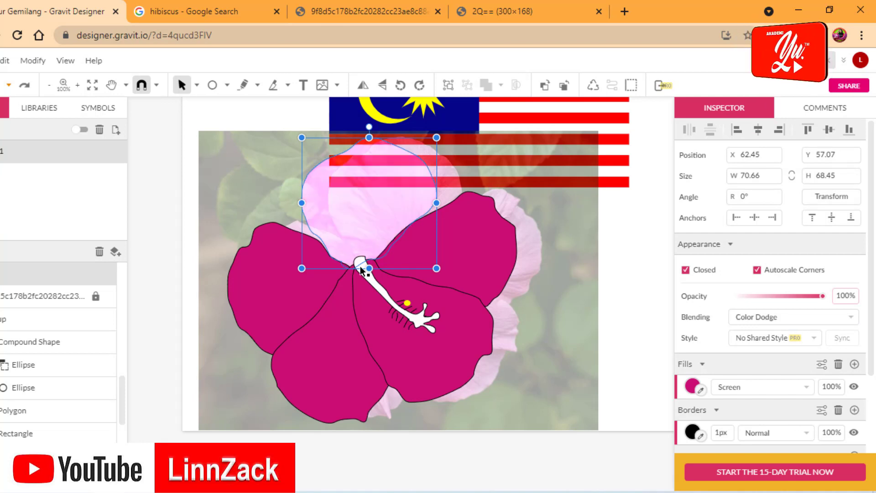
{"action": "left_click", "coordinate": [534, 287]}
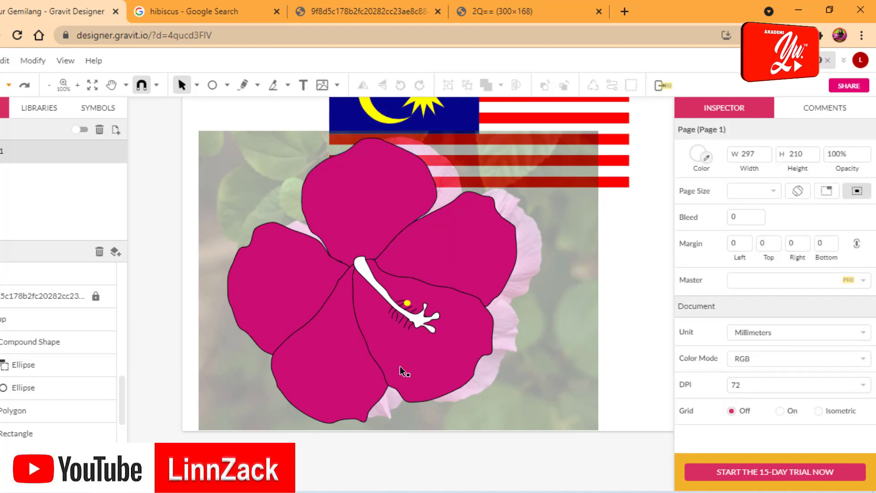
{"action": "left_click", "coordinate": [442, 386]}
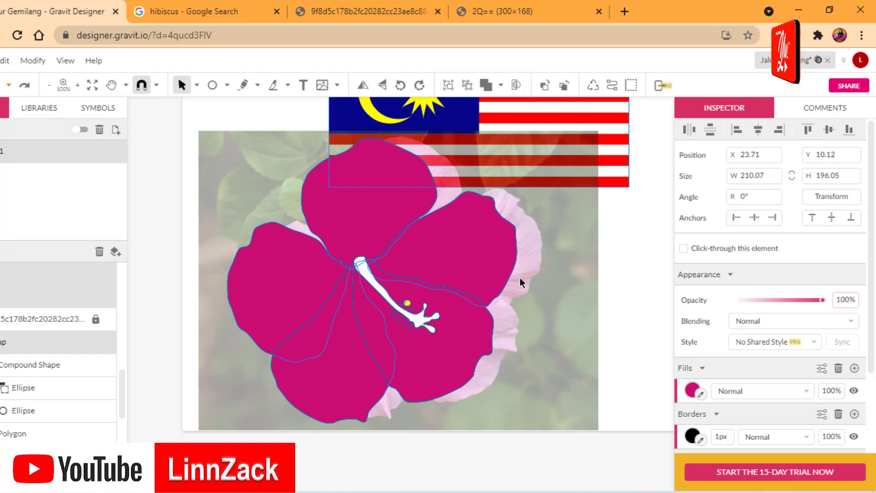
{"action": "right_click", "coordinate": [478, 255]}
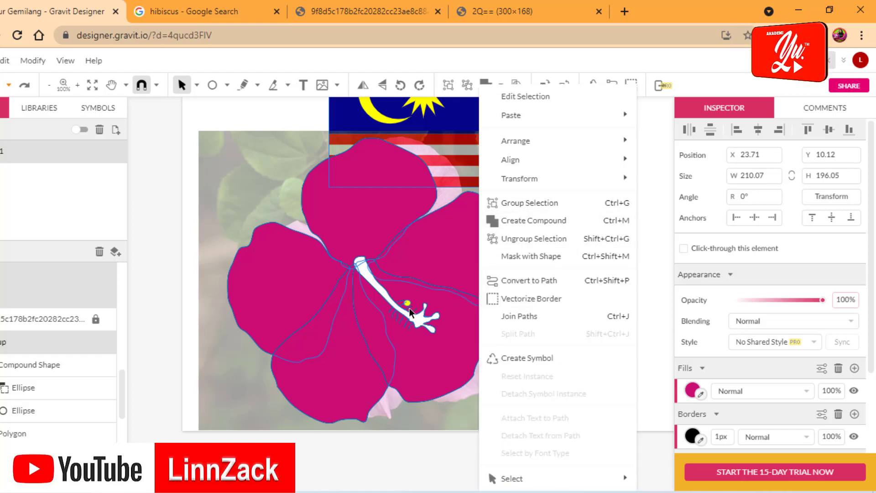
{"action": "left_click", "coordinate": [450, 417]}
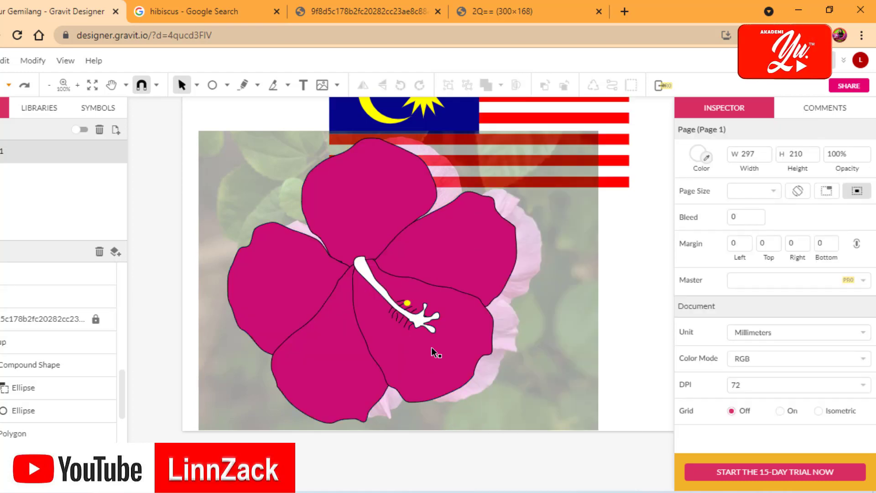
{"action": "left_click", "coordinate": [424, 368]}
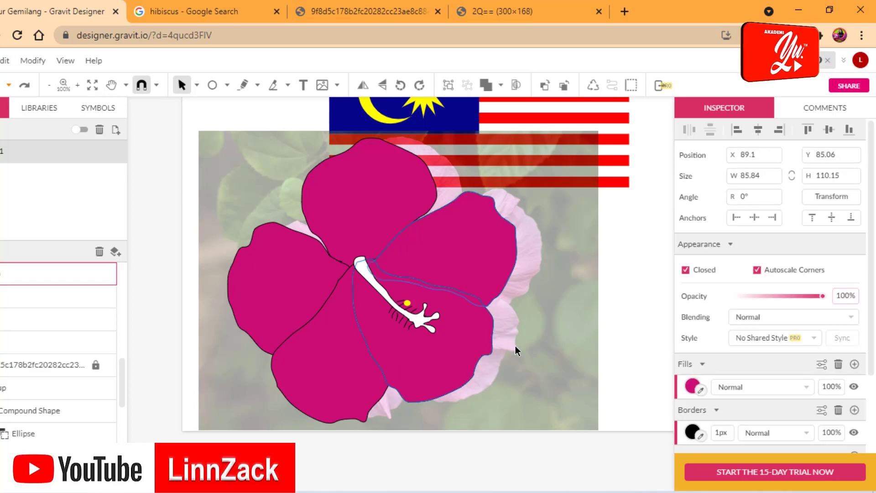
{"action": "left_click", "coordinate": [516, 346]}
{"action": "left_click", "coordinate": [289, 304]}
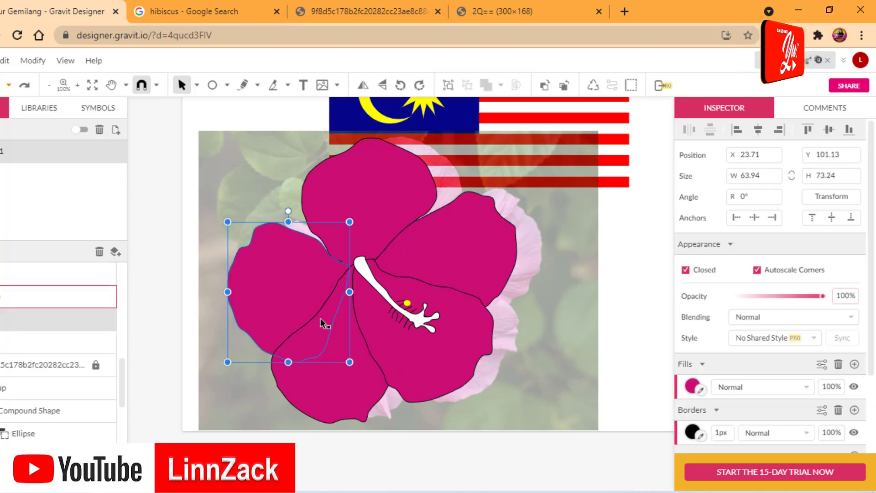
Try sending the bottom petal to the back of the stacking order.
{"action": "left_click", "coordinate": [347, 404]}
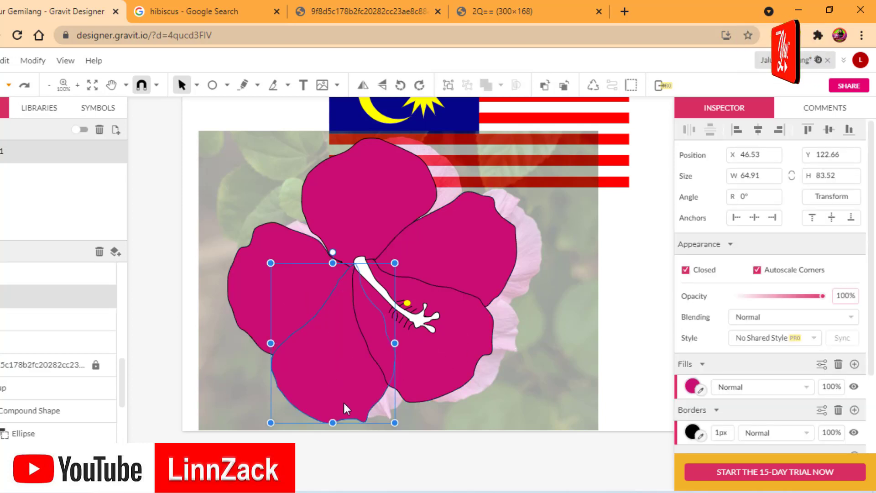
{"action": "right_click", "coordinate": [343, 401]}
{"action": "mouse_move", "coordinate": [390, 137]}
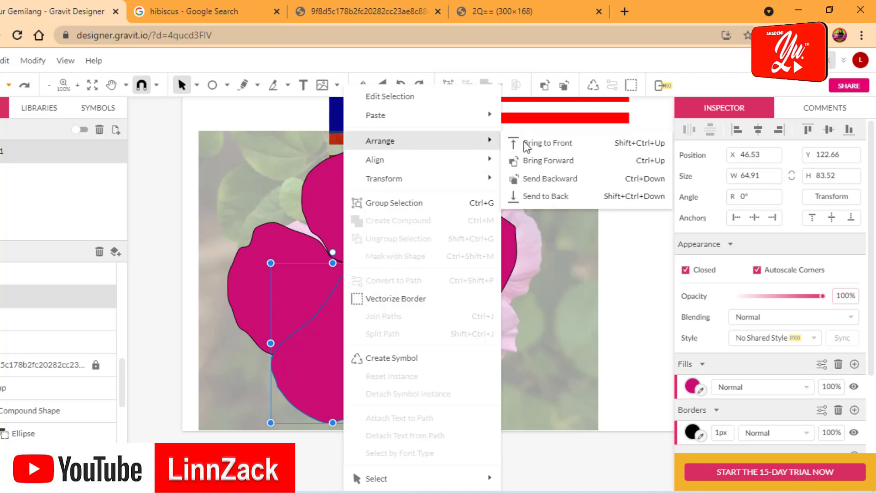
{"action": "left_click", "coordinate": [532, 200]}
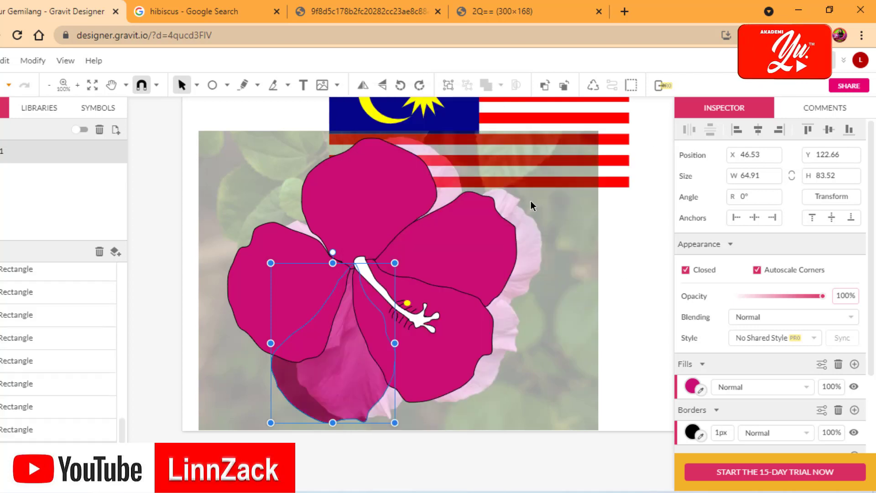
{"action": "left_click", "coordinate": [538, 312]}
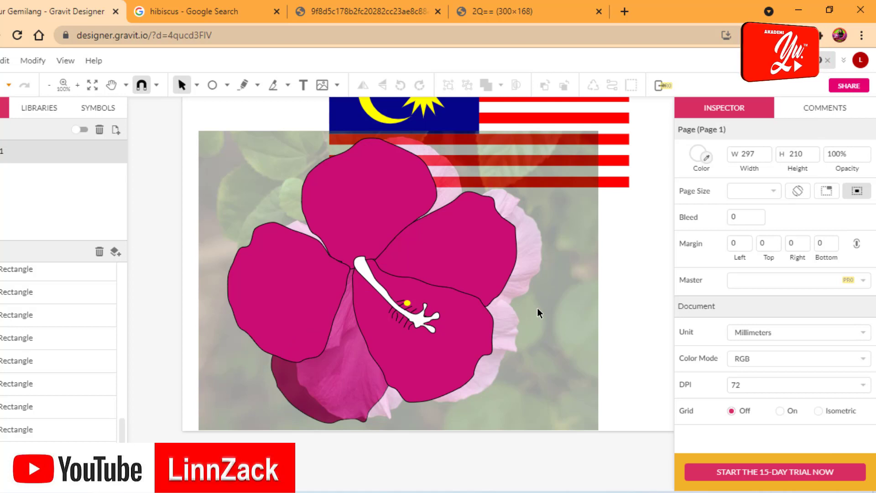
Undo sending the bottom petal to the back.
{"action": "scroll", "coordinate": [11, 428], "scroll_direction": "up", "scroll_amount": 1}
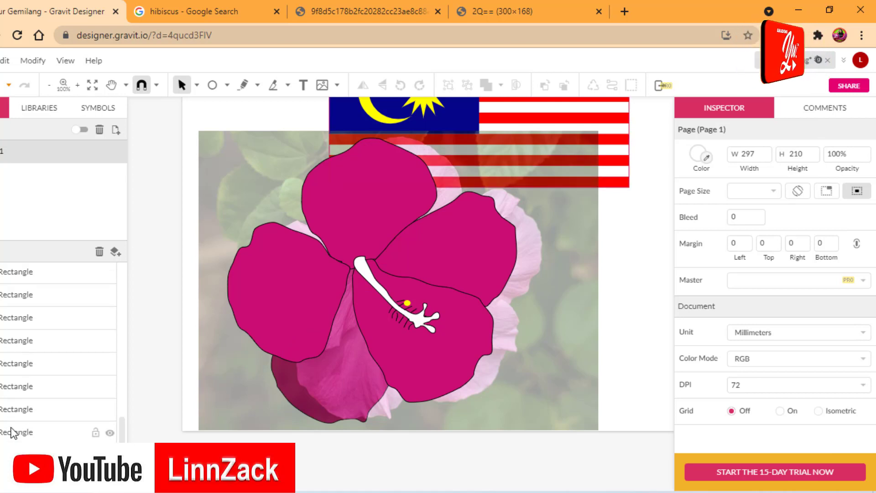
{"action": "scroll", "coordinate": [13, 433], "scroll_direction": "up", "scroll_amount": 2}
{"action": "scroll", "coordinate": [13, 433], "scroll_direction": "down", "scroll_amount": 3}
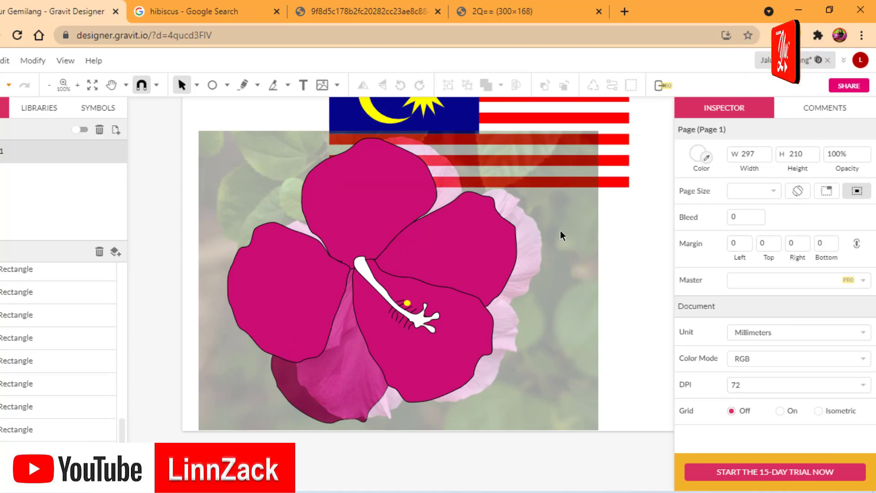
{"action": "key", "text": "ctrl+z"}
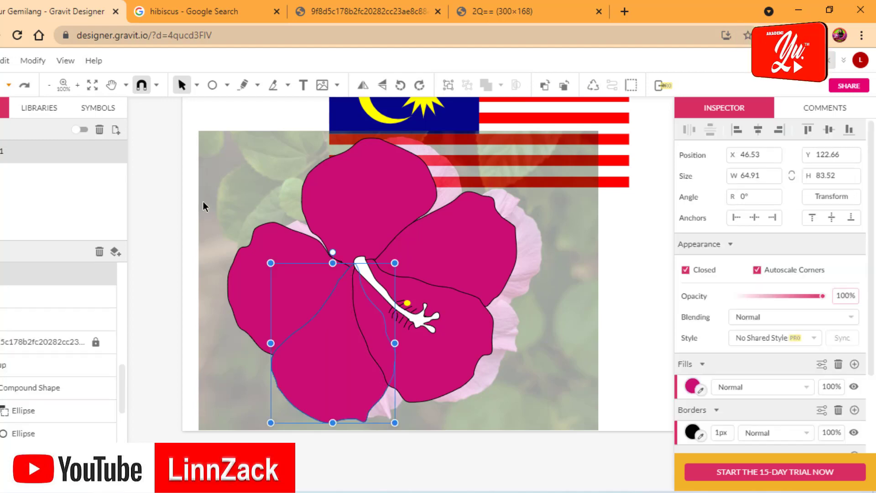
Select the five hibiscus petals together and combine them into one group.
{"action": "left_click_drag", "start_coordinate": [203, 201], "coordinate": [404, 316]}
{"action": "left_click", "coordinate": [563, 234]}
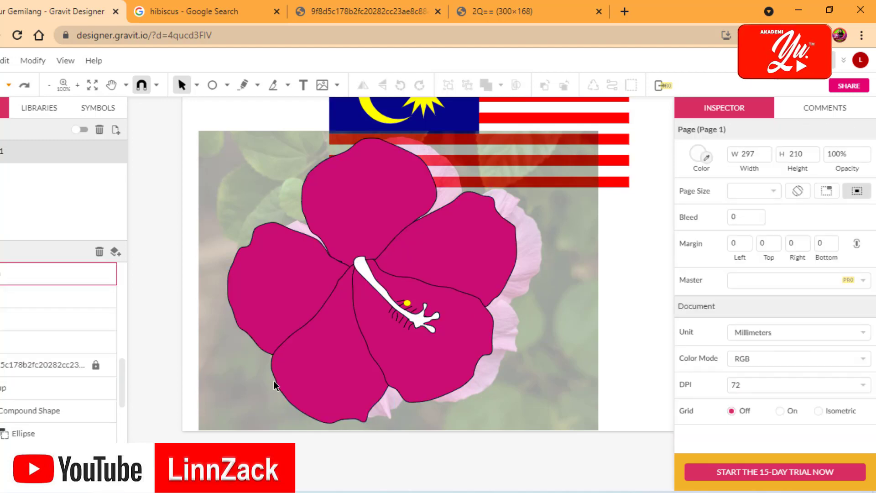
{"action": "left_click_drag", "start_coordinate": [266, 383], "coordinate": [259, 357]}
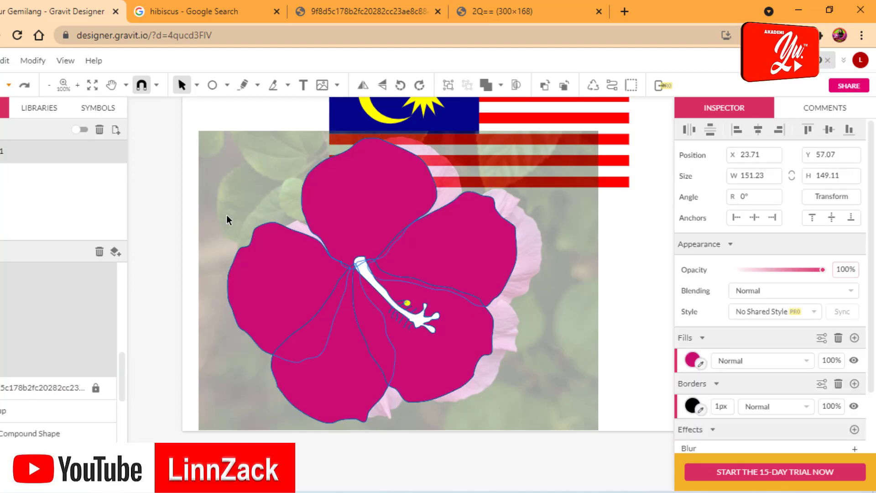
{"action": "right_click", "coordinate": [461, 261]}
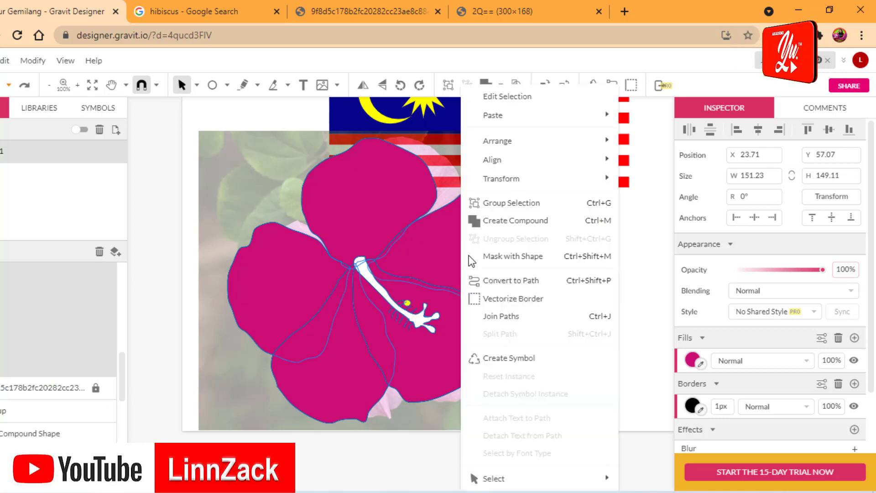
{"action": "left_click", "coordinate": [509, 207]}
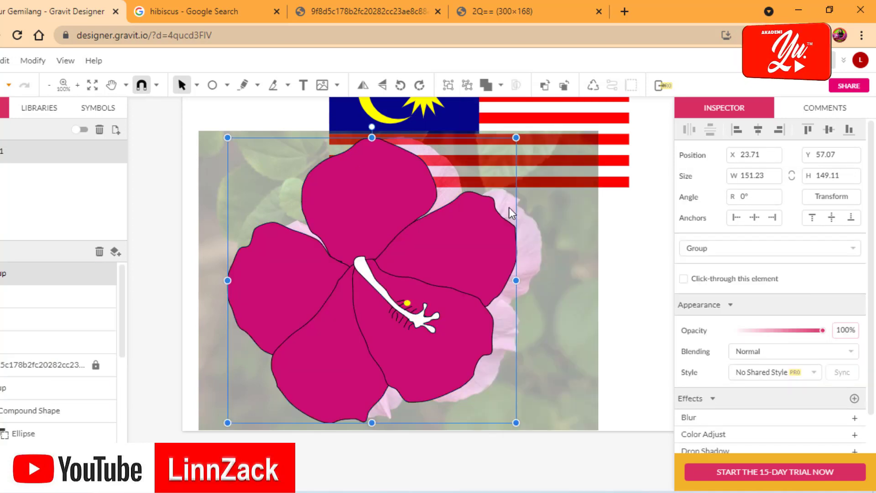
Unlock the faded hibiscus reference photo behind the flower and delete it.
{"action": "left_click", "coordinate": [596, 355]}
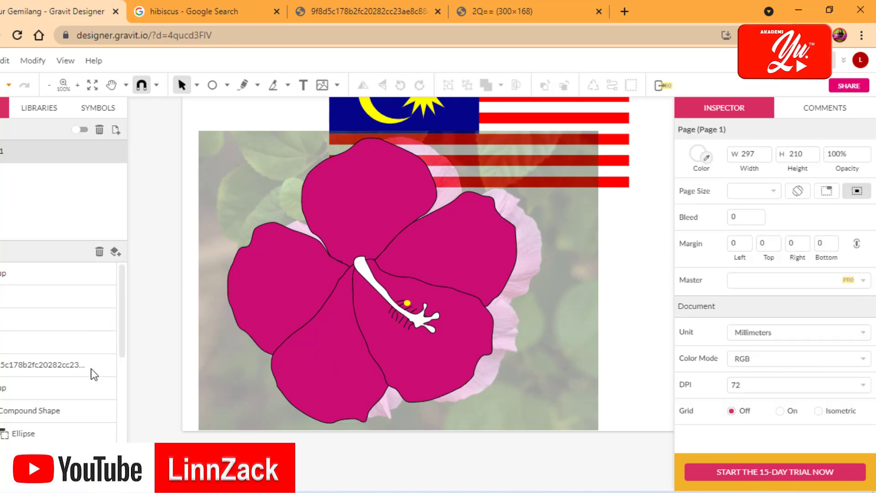
{"action": "left_click", "coordinate": [557, 365]}
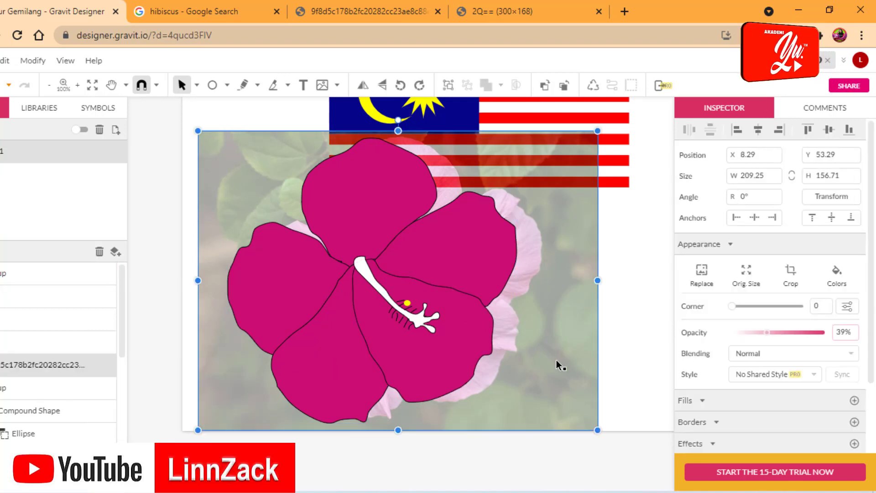
{"action": "key", "text": "Delete"}
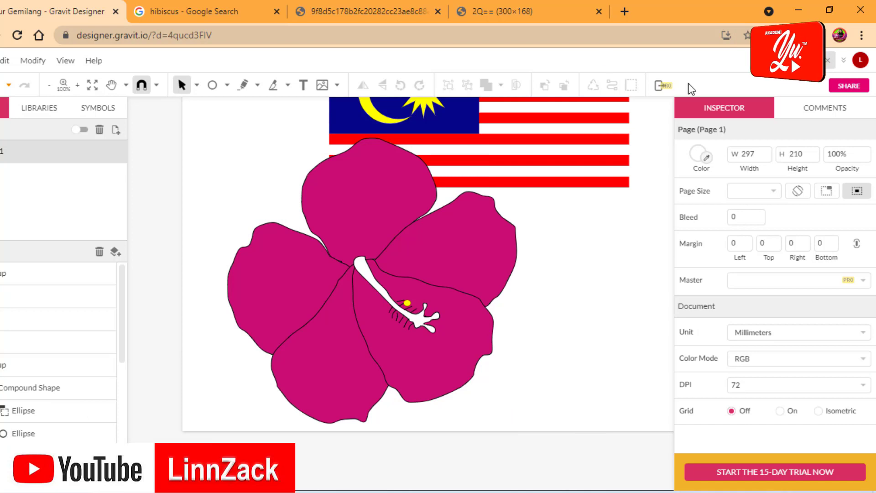
Ungroup the five hibiscus petals into separate shapes and deselect them.
{"action": "left_click", "coordinate": [296, 275]}
{"action": "right_click", "coordinate": [296, 274]}
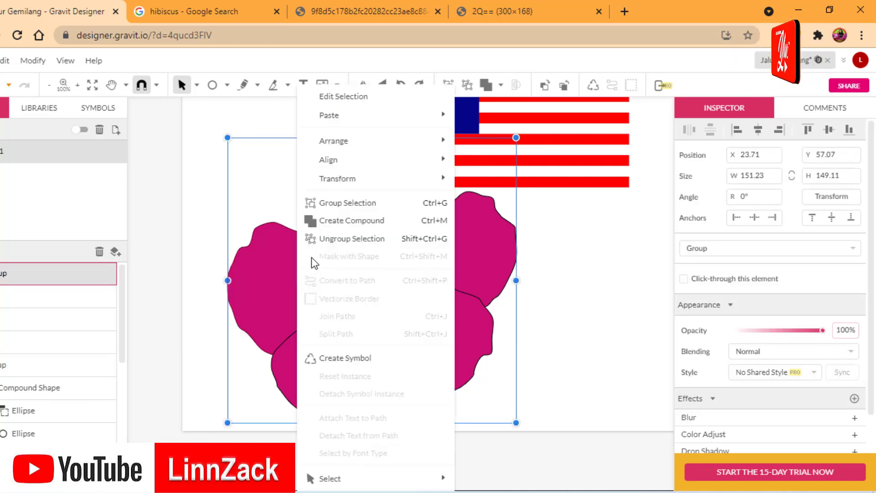
{"action": "left_click", "coordinate": [343, 239]}
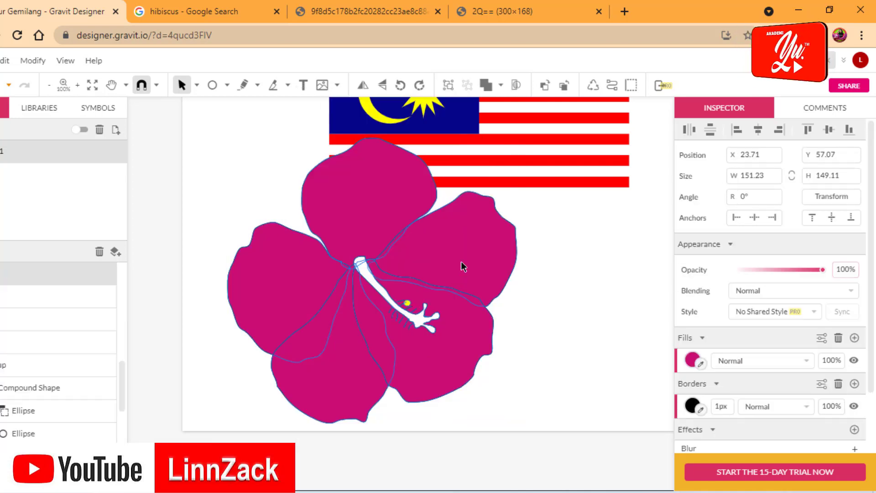
{"action": "left_click", "coordinate": [544, 304]}
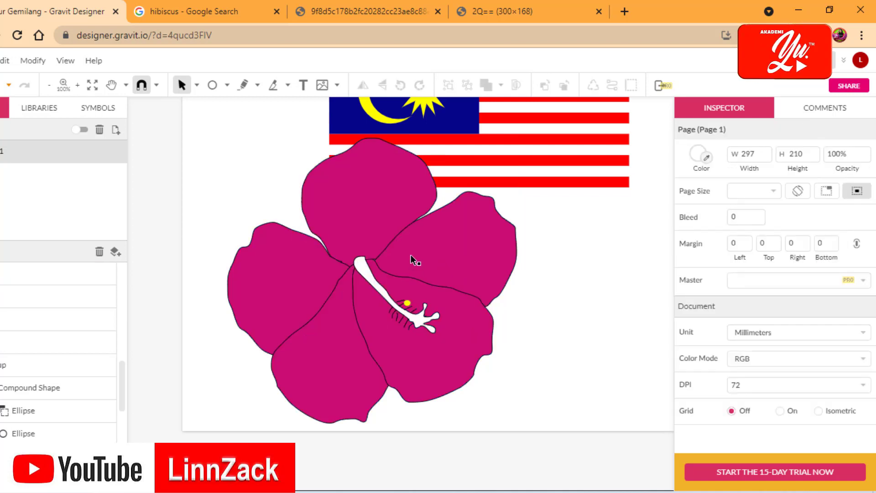
Reshape the top petal with the Subselect tool, moving its left-edge anchor points outward to close the gap beside the left petal.
{"action": "left_click", "coordinate": [370, 242]}
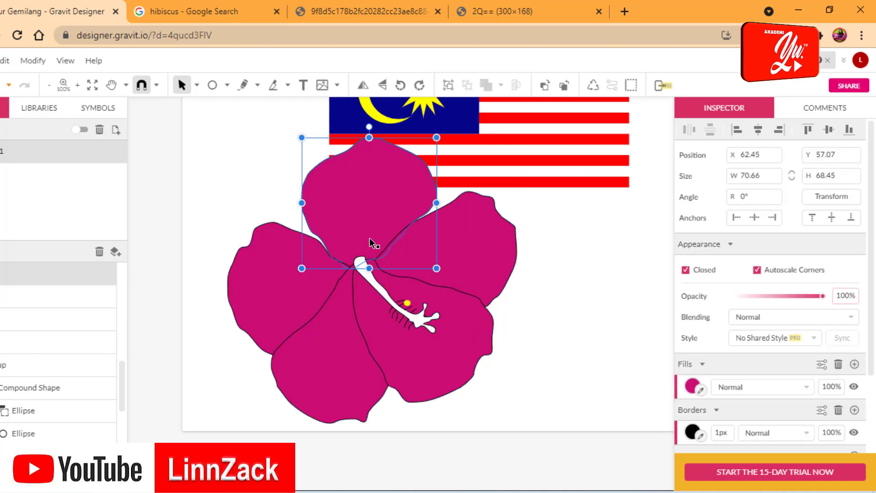
{"action": "left_click", "coordinate": [197, 86]}
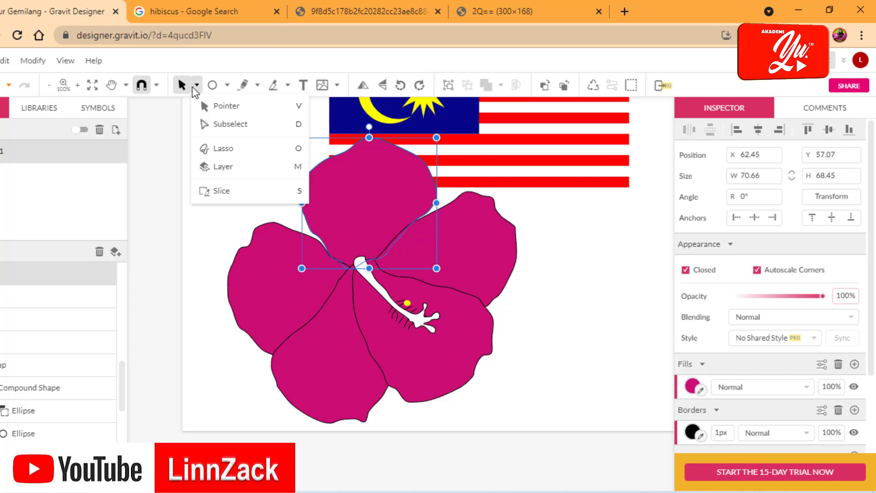
{"action": "left_click", "coordinate": [215, 124]}
{"action": "left_click_drag", "start_coordinate": [304, 214], "coordinate": [298, 213]}
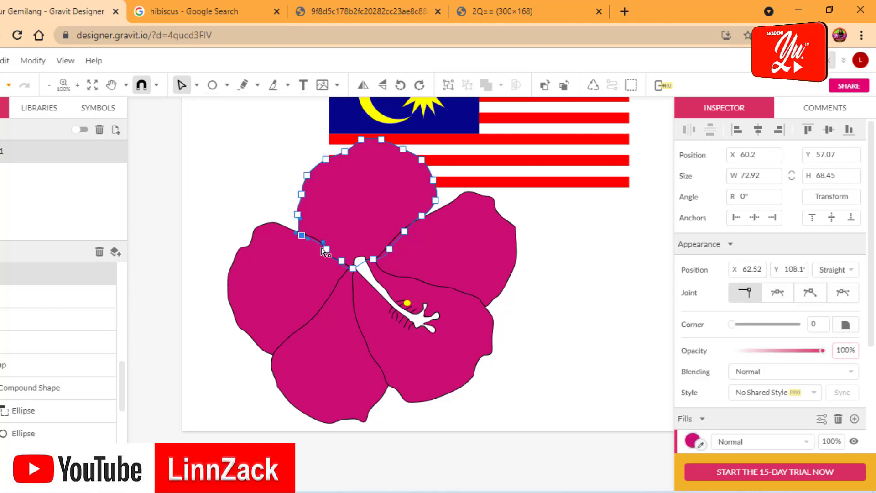
{"action": "left_click", "coordinate": [560, 295]}
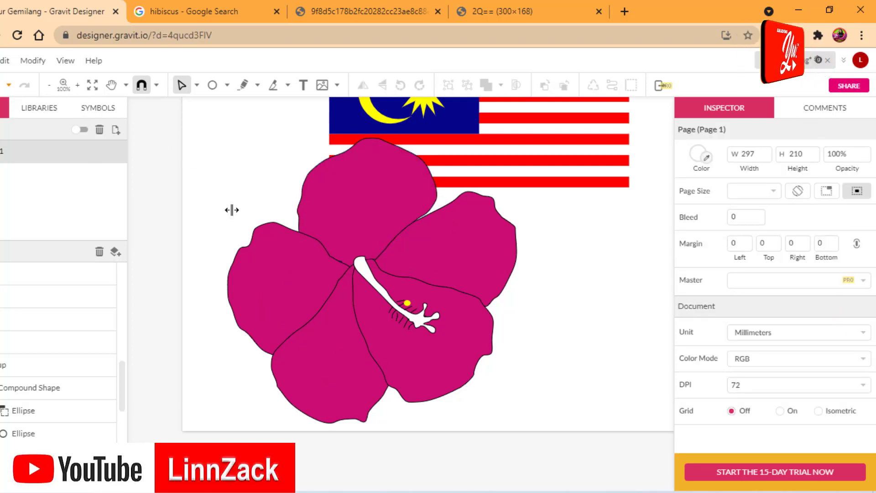
Switch back to the Pointer tool and fill the hibiscus's white central stamen with yellow.
{"action": "left_click", "coordinate": [366, 276]}
{"action": "left_click", "coordinate": [196, 85]}
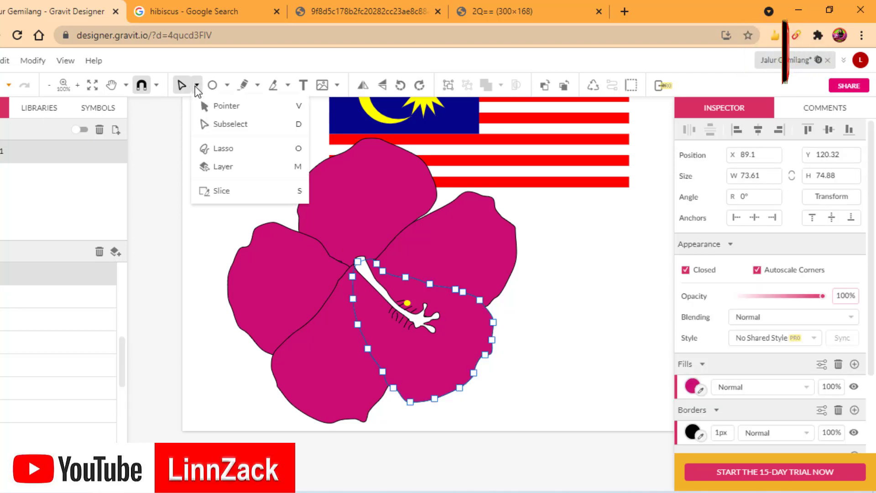
{"action": "left_click", "coordinate": [209, 111]}
{"action": "left_click", "coordinate": [560, 270]}
{"action": "left_click", "coordinate": [373, 284]}
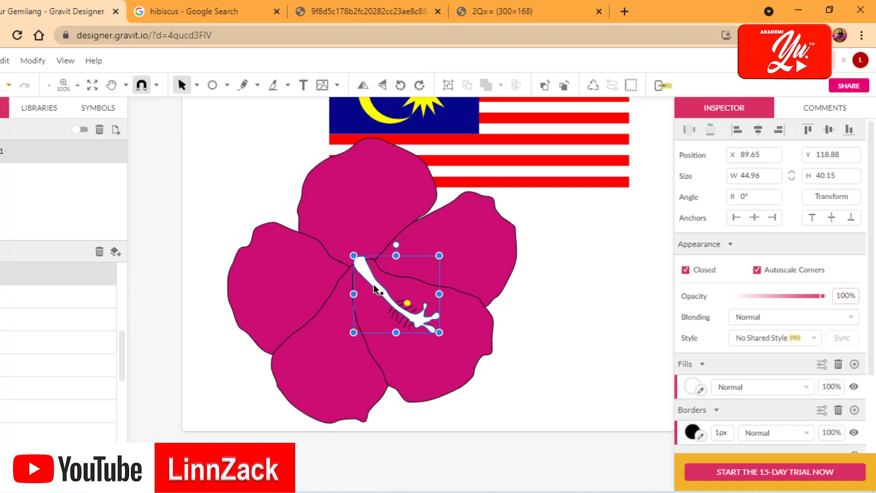
{"action": "left_click", "coordinate": [694, 386]}
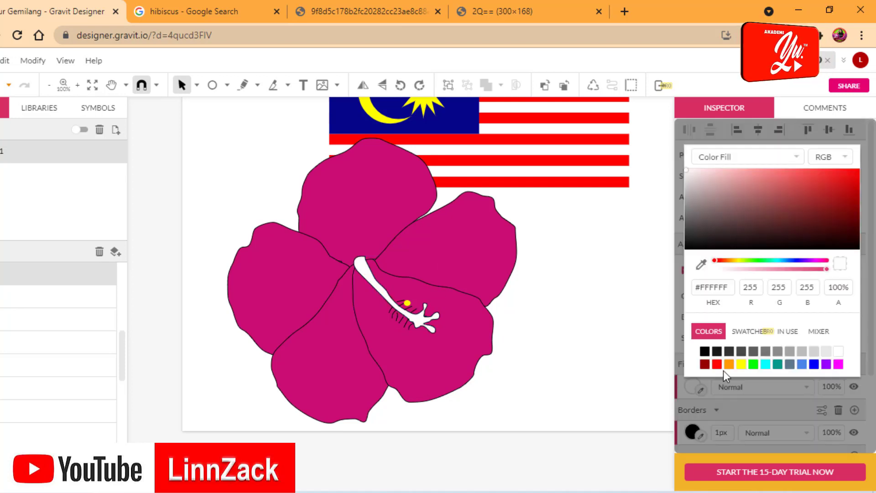
{"action": "left_click", "coordinate": [742, 363]}
{"action": "left_click", "coordinate": [604, 346]}
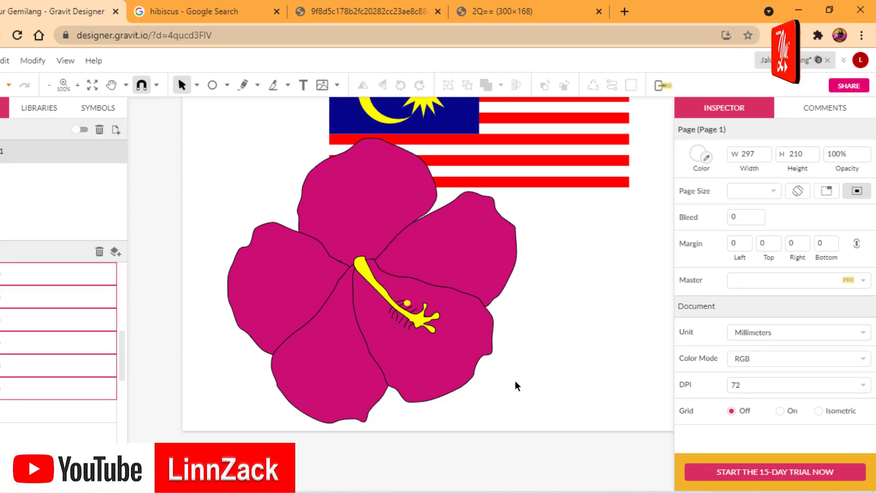
{"action": "key", "text": "ctrl+a"}
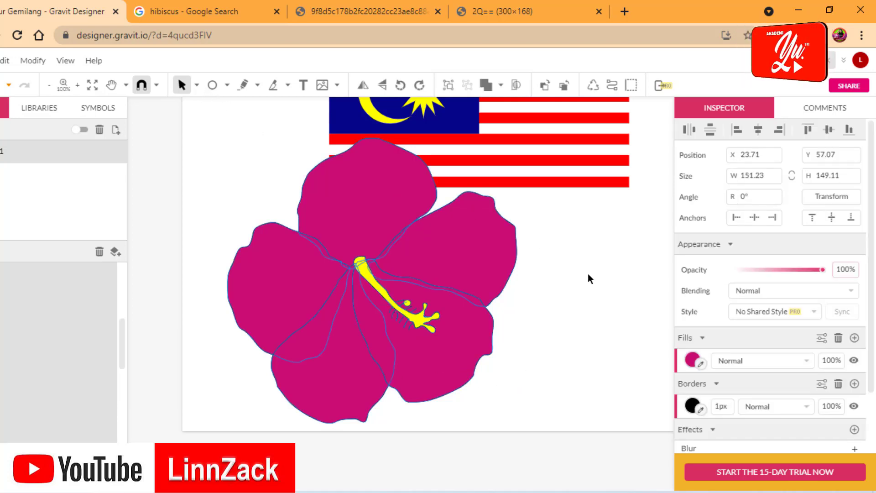
{"action": "left_click", "coordinate": [589, 279]}
{"action": "left_click", "coordinate": [280, 385]}
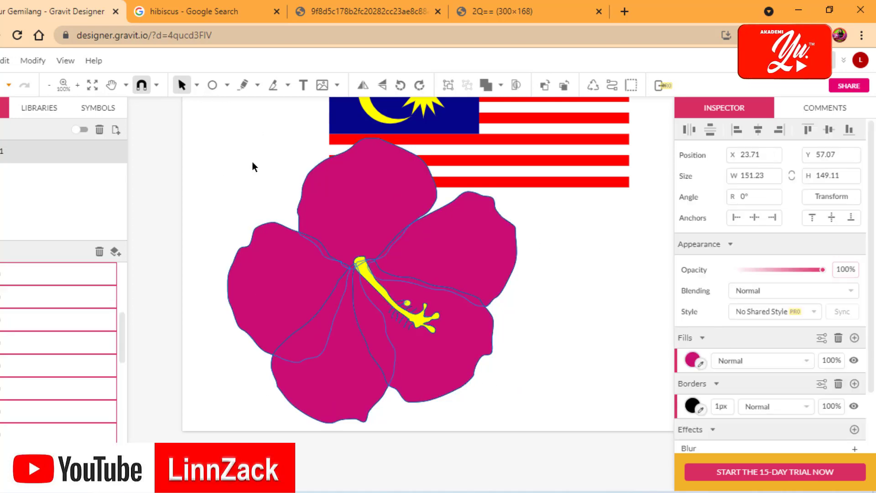
{"action": "left_click", "coordinate": [224, 185]}
{"action": "key", "text": "ctrl+a"}
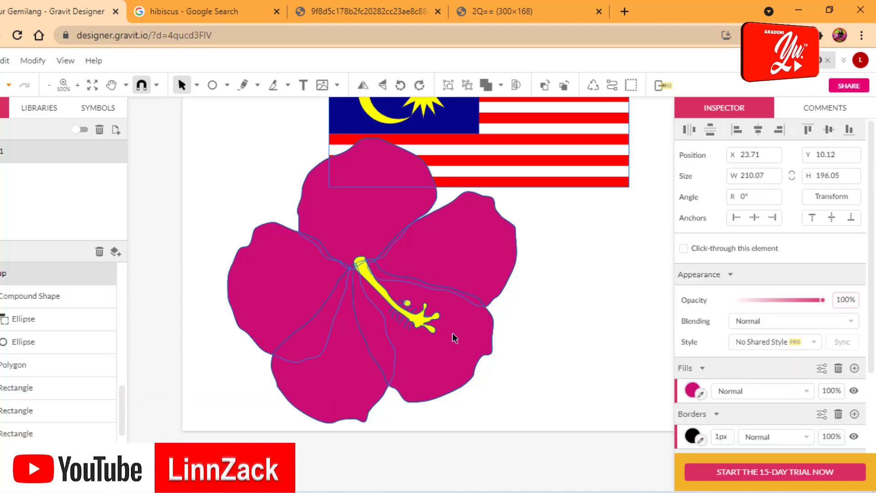
{"action": "right_click", "coordinate": [452, 332]}
{"action": "left_click", "coordinate": [631, 295]}
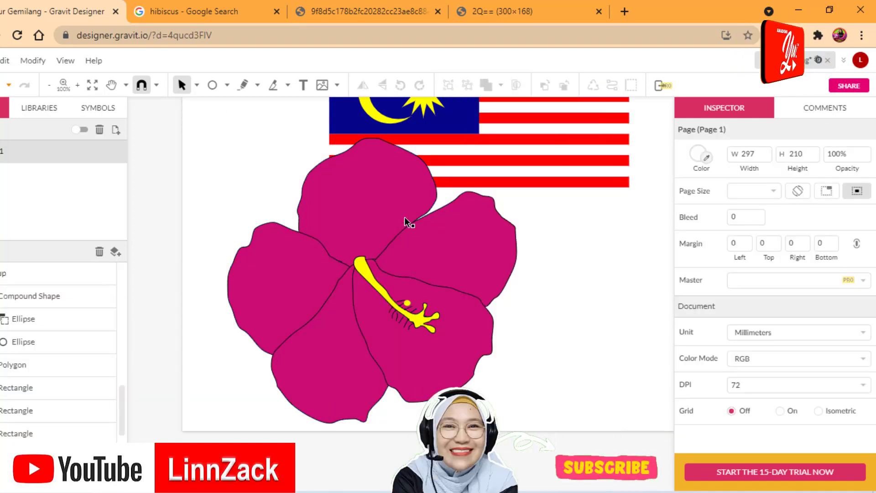
Select all the hibiscus petals and stamen parts without the flag and combine them into one group.
{"action": "key", "text": "ctrl+a"}
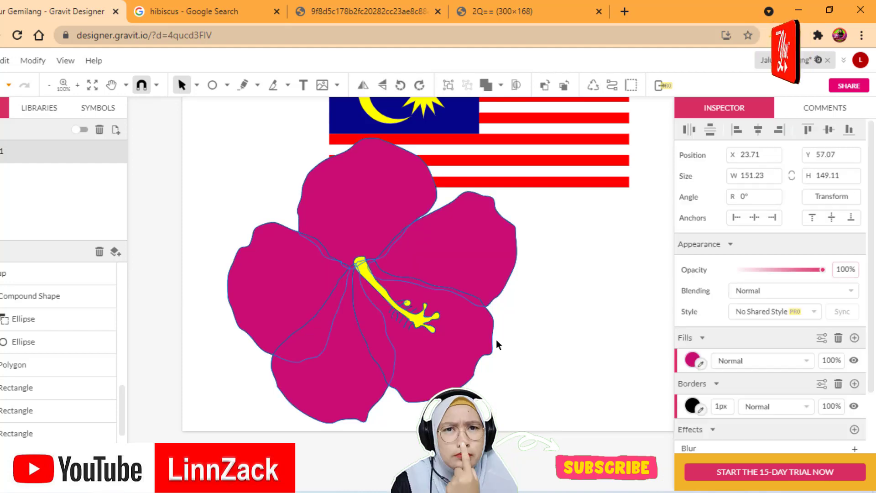
{"action": "right_click", "coordinate": [462, 256]}
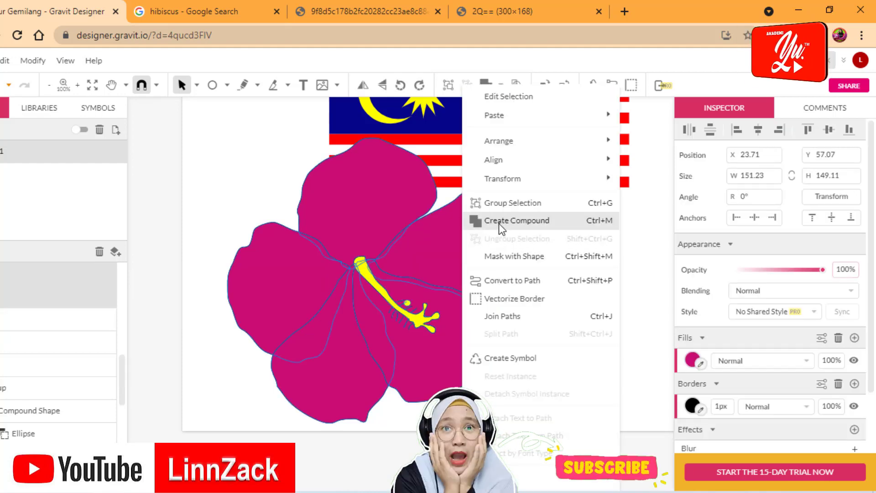
{"action": "left_click", "coordinate": [508, 203]}
{"action": "left_click", "coordinate": [639, 302]}
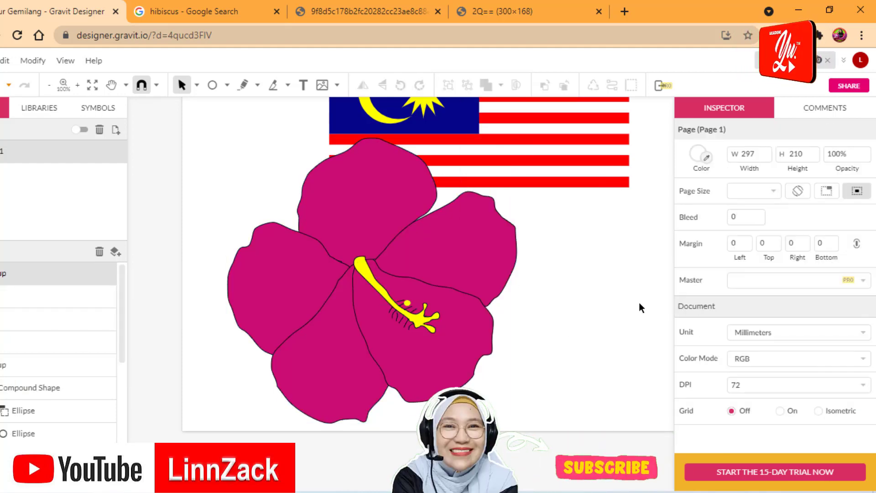
Scale the hibiscus group down to about 116 by 106 mm and place it below the flag in the page's lower-left area.
{"action": "left_click", "coordinate": [426, 270]}
{"action": "left_click_drag", "start_coordinate": [511, 137], "coordinate": [444, 220]}
{"action": "left_click", "coordinate": [527, 302]}
{"action": "left_click_drag", "start_coordinate": [401, 311], "coordinate": [347, 284]}
{"action": "left_click", "coordinate": [461, 286]}
{"action": "left_click", "coordinate": [339, 319]}
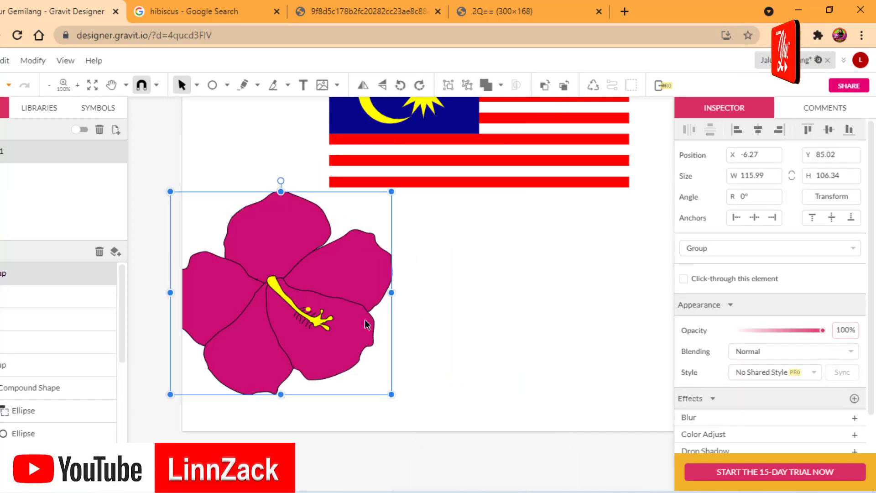
{"action": "left_click_drag", "start_coordinate": [338, 319], "coordinate": [367, 336]}
{"action": "left_click", "coordinate": [491, 324]}
Try to move the flag's bottom red stripe down on its own, then undo the move.
{"action": "left_click", "coordinate": [520, 185]}
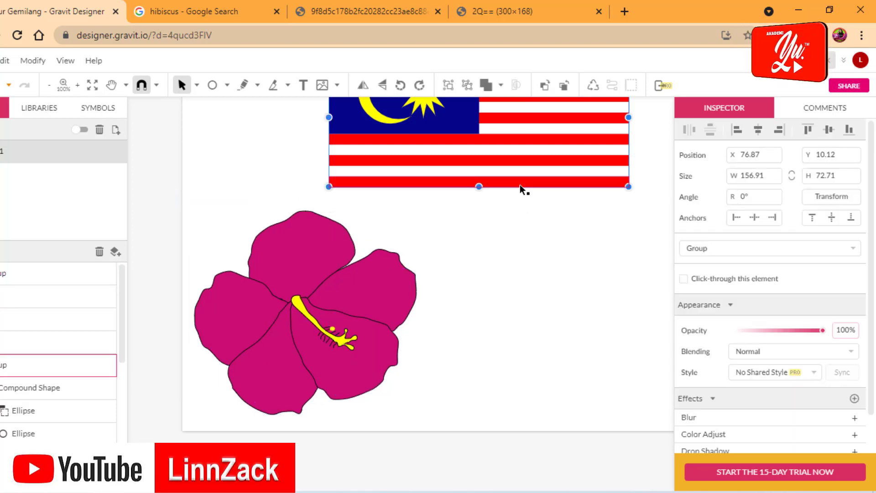
{"action": "left_click", "coordinate": [541, 176]}
{"action": "left_click", "coordinate": [544, 186]}
{"action": "double_click", "coordinate": [544, 185]}
{"action": "left_click_drag", "start_coordinate": [543, 185], "coordinate": [553, 218]}
{"action": "key", "text": "ctrl+z"}
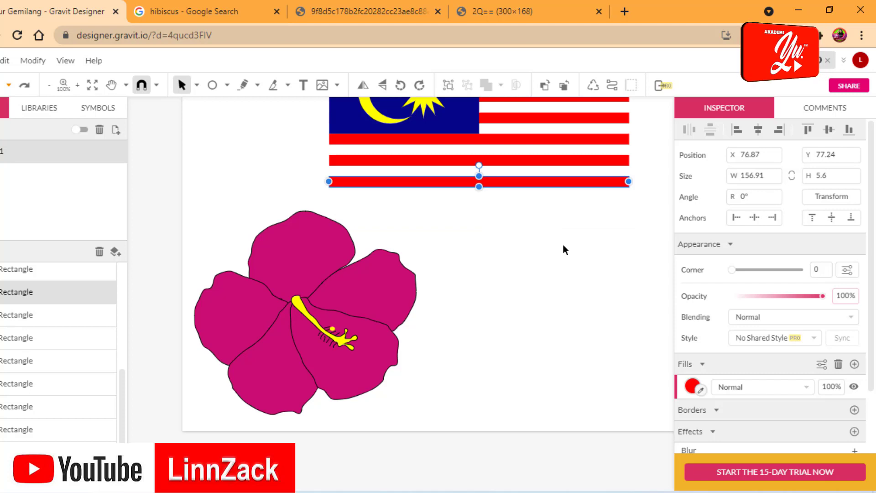
{"action": "left_click", "coordinate": [563, 244]}
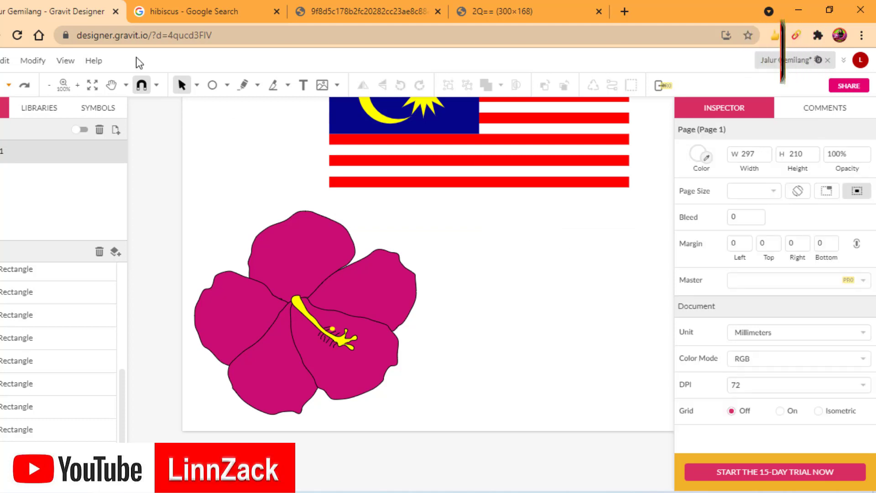
Select the whole flag, group it again and shift it slightly up and to the right.
{"action": "left_click", "coordinate": [467, 114]}
{"action": "left_click", "coordinate": [302, 108]}
{"action": "key", "text": "ctrl+a"}
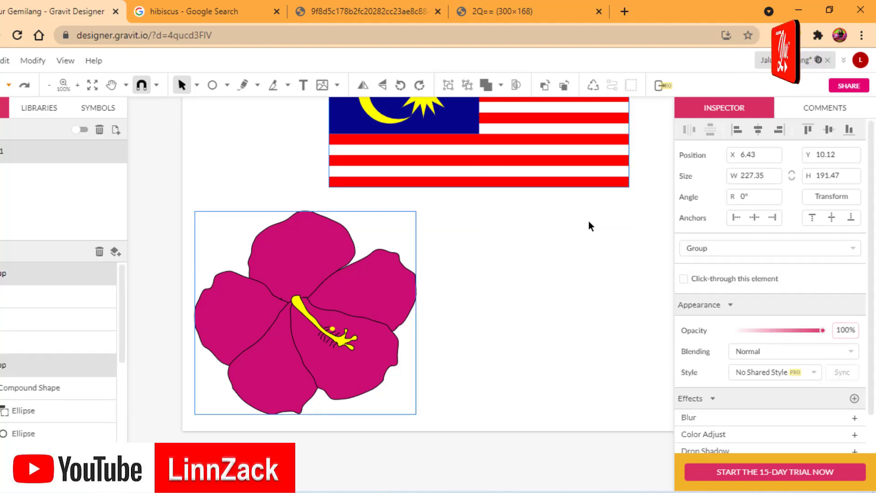
{"action": "scroll", "coordinate": [589, 222], "scroll_direction": "up", "scroll_amount": 3}
{"action": "left_click_drag", "start_coordinate": [369, 150], "coordinate": [640, 255]}
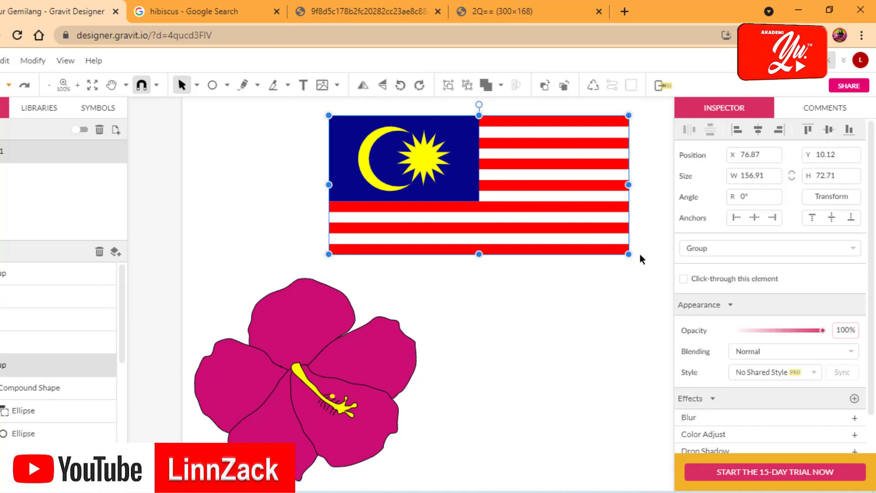
{"action": "right_click", "coordinate": [462, 157]}
{"action": "left_click", "coordinate": [502, 202]}
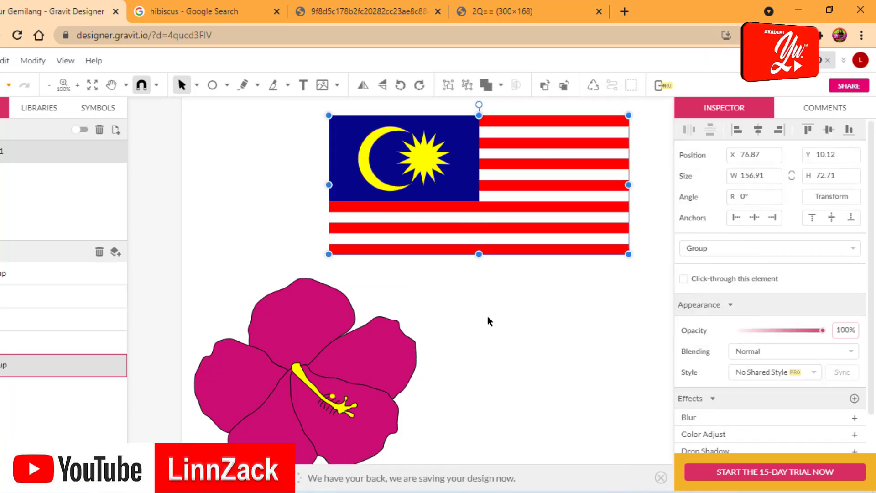
{"action": "mouse_move", "coordinate": [506, 249]}
{"action": "left_mouse_down"}
{"action": "mouse_move", "coordinate": [502, 240]}
{"action": "mouse_move", "coordinate": [522, 245]}
{"action": "left_mouse_up"}
Move the hibiscus up to the flag's lower-left corner and scale it down to about 69 by 69 mm.
{"action": "left_click", "coordinate": [474, 387]}
{"action": "left_click_drag", "start_coordinate": [358, 371], "coordinate": [383, 323]}
{"action": "left_click", "coordinate": [507, 328]}
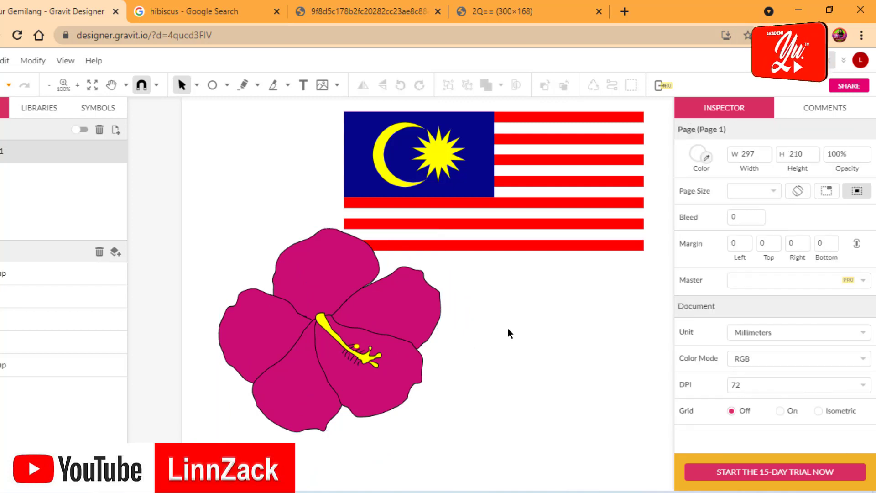
{"action": "left_click", "coordinate": [409, 360]}
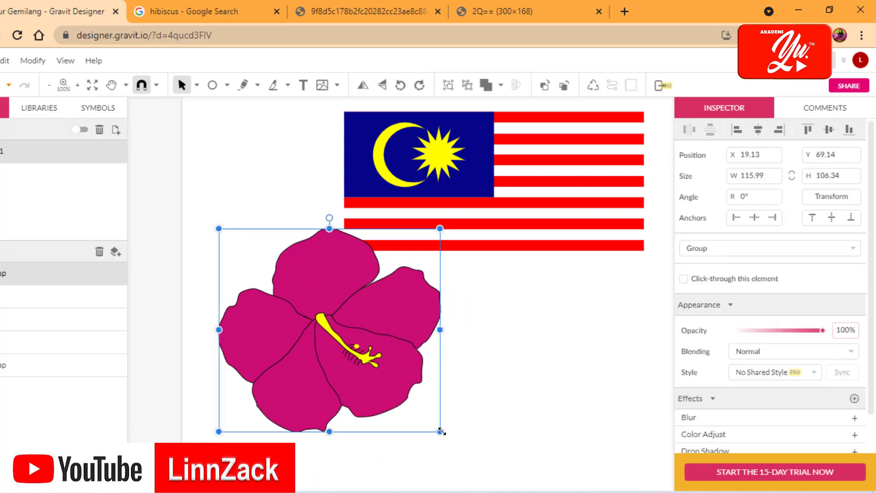
{"action": "left_click_drag", "start_coordinate": [441, 431], "coordinate": [351, 360]}
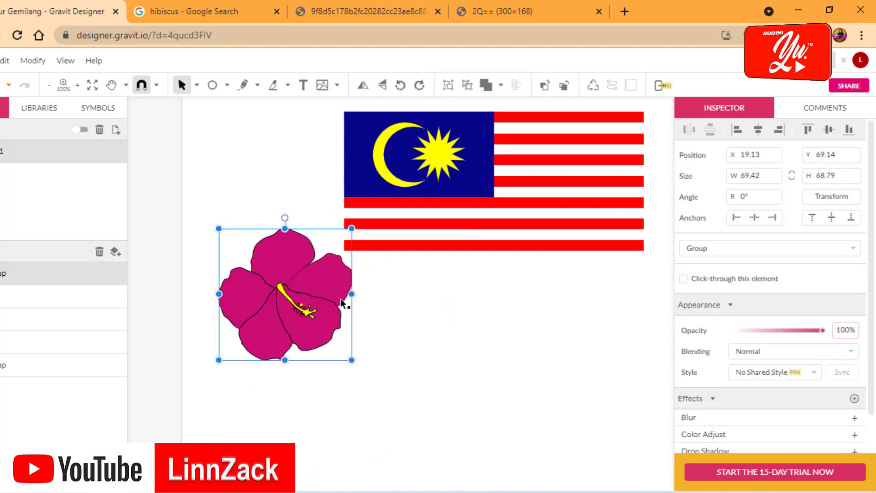
Copy the small hibiscus group and paste a second one onto the page.
{"action": "right_click", "coordinate": [322, 283]}
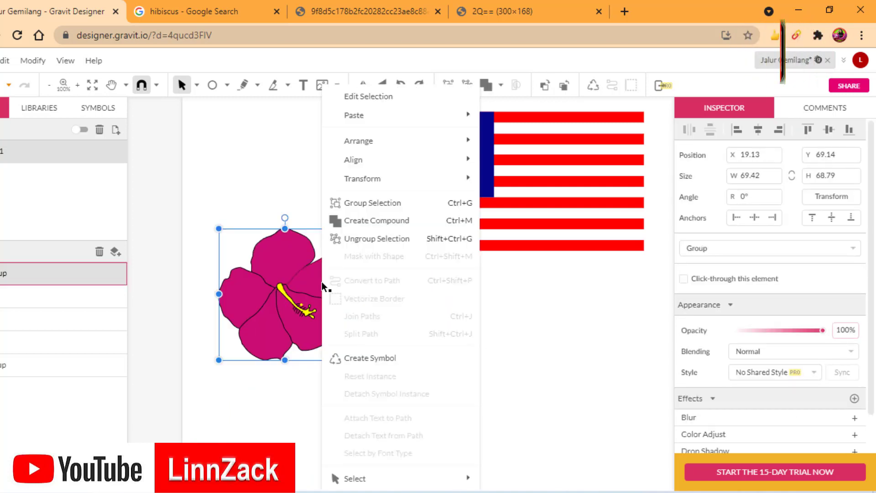
{"action": "left_click", "coordinate": [5, 64]}
{"action": "left_click", "coordinate": [15, 137]}
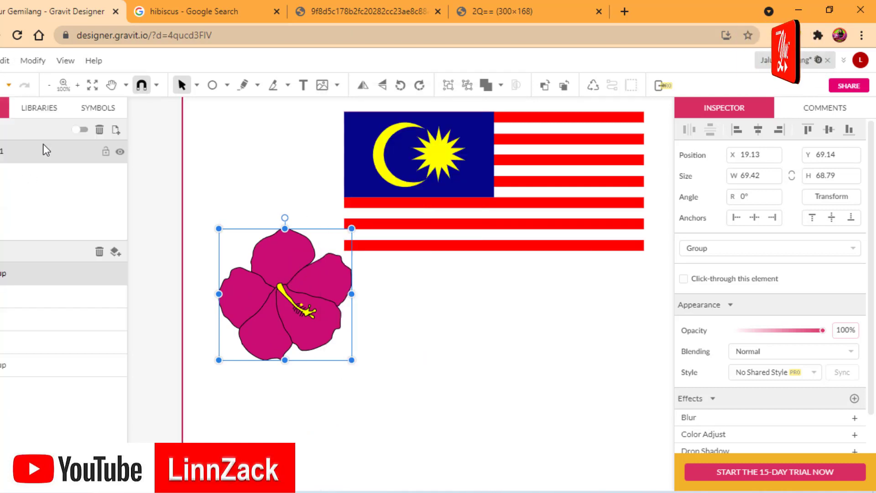
{"action": "left_click", "coordinate": [5, 60]}
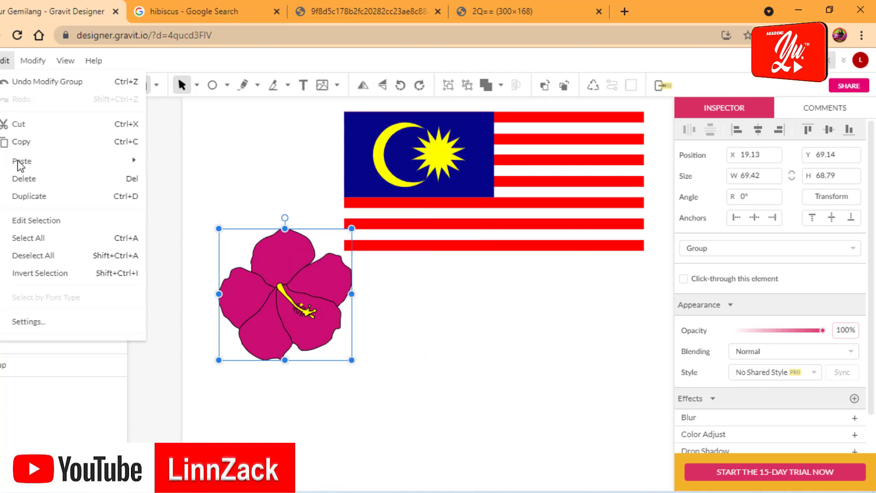
{"action": "mouse_move", "coordinate": [31, 161]}
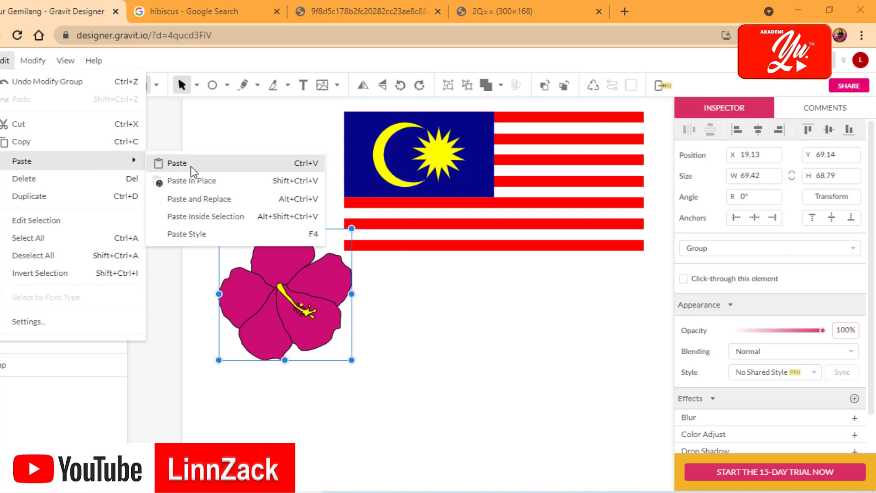
{"action": "left_click", "coordinate": [191, 167]}
Place the two hibiscus flowers side by side directly beneath the flag.
{"action": "left_click_drag", "start_coordinate": [343, 297], "coordinate": [620, 309]}
{"action": "left_click", "coordinate": [566, 346]}
{"action": "left_click_drag", "start_coordinate": [348, 282], "coordinate": [473, 336]}
{"action": "left_click", "coordinate": [533, 436]}
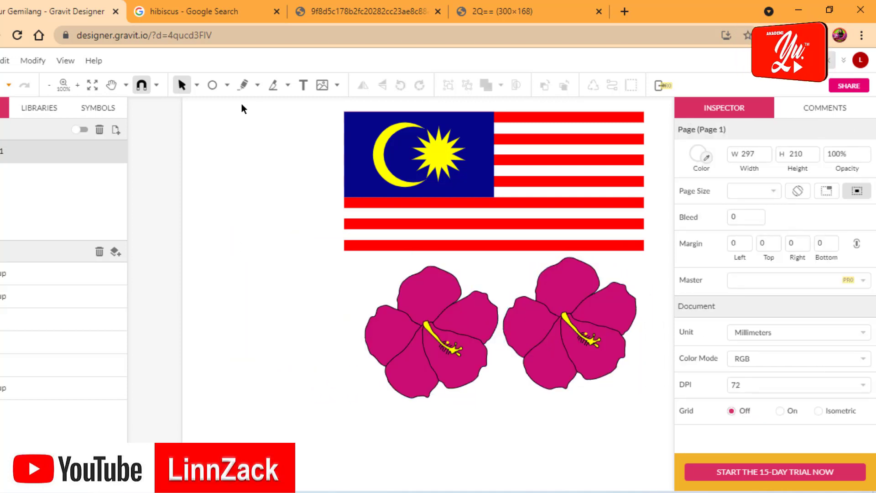
Add the text "SELAMAT HARI MALAYSIA" in the blank area just below the flag's lower-left corner.
{"action": "left_click", "coordinate": [300, 85]}
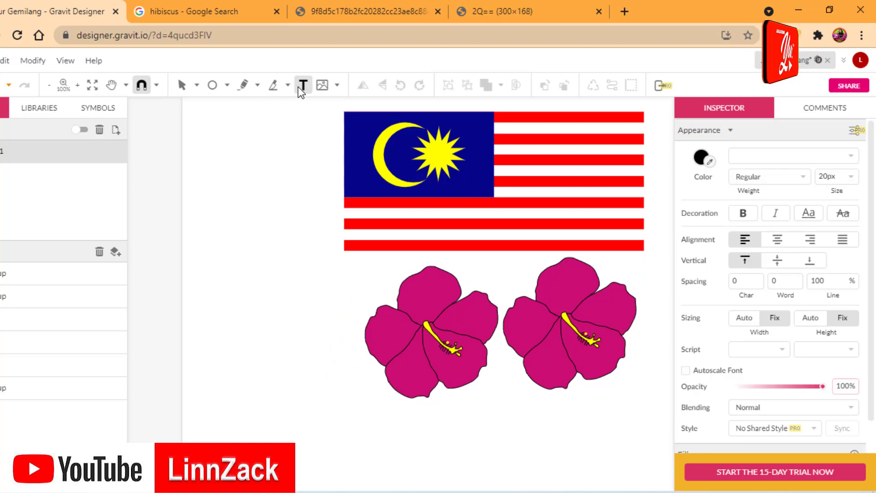
{"action": "left_click", "coordinate": [276, 257]}
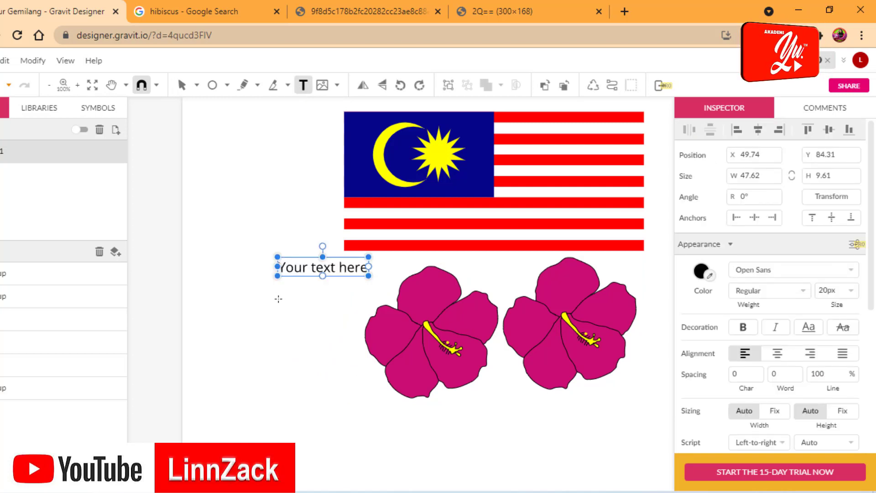
{"action": "key", "text": "Return"}
{"action": "type", "text": "SELAM"}
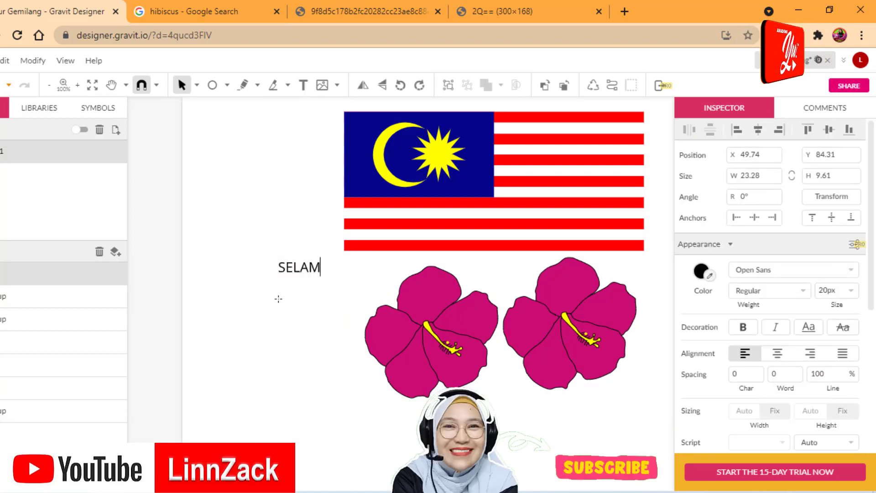
{"action": "type", "text": "AT HARU"}
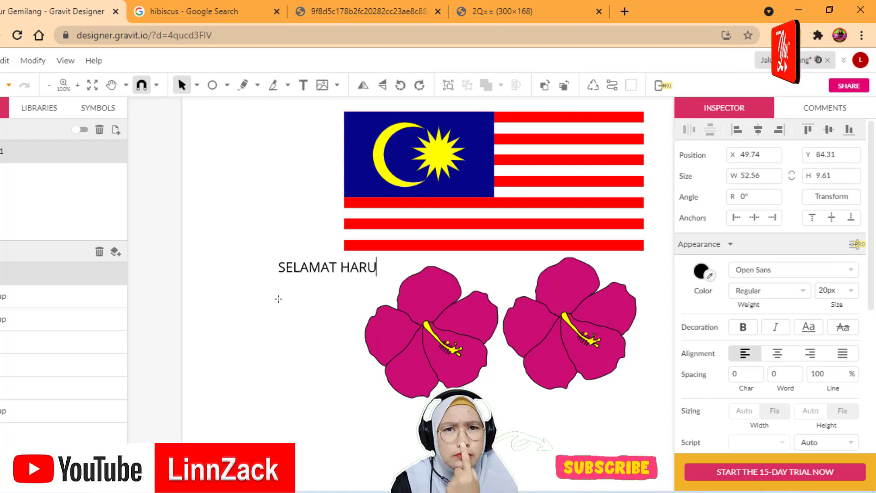
{"action": "key", "text": "BackSpace"}
{"action": "type", "text": "I MALAY"}
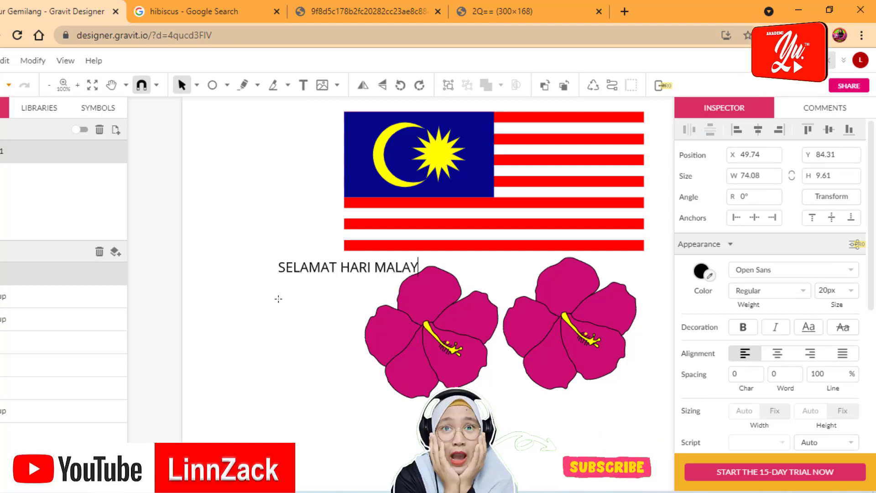
{"action": "type", "text": "SIA"}
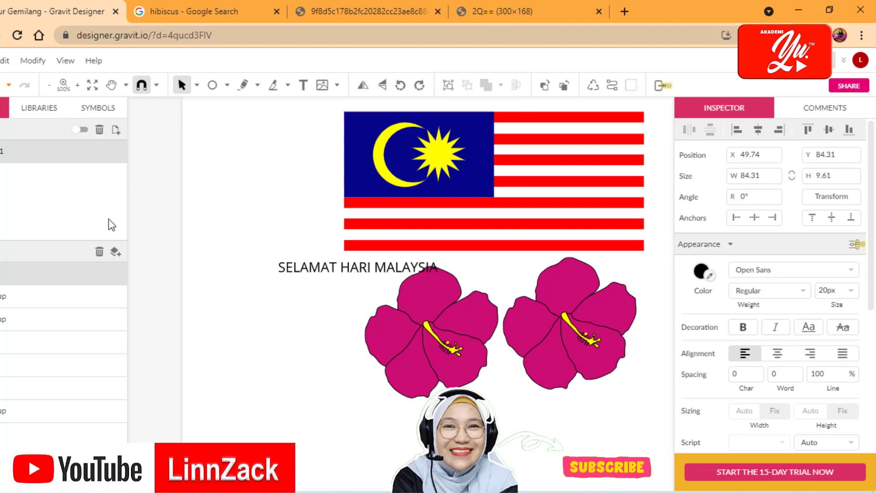
Move the greeting text up and left across the flag's lower-left edge and enlarge its text box to about 260 by 30 mm.
{"action": "left_click", "coordinate": [196, 85]}
{"action": "left_click", "coordinate": [306, 273]}
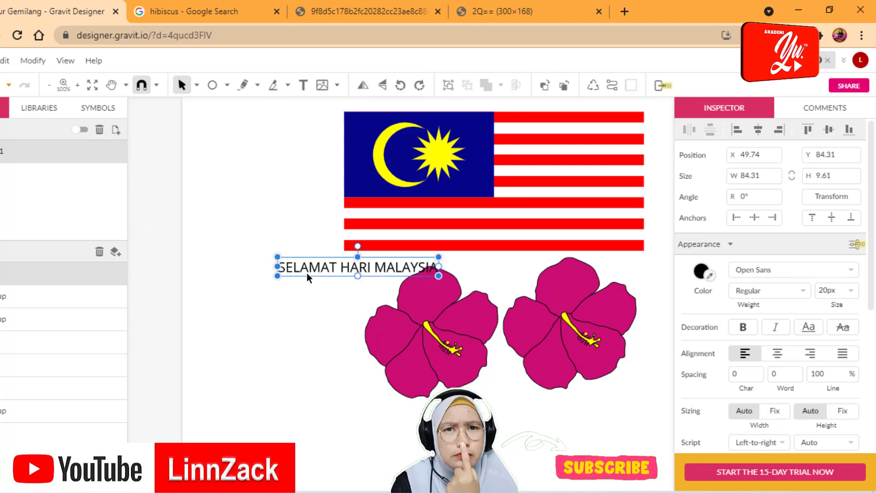
{"action": "left_click_drag", "start_coordinate": [302, 270], "coordinate": [268, 212]}
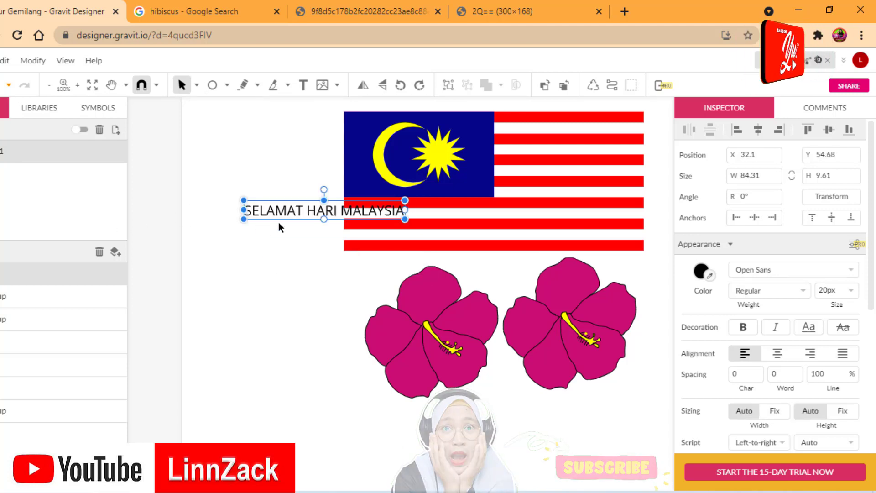
{"action": "left_click_drag", "start_coordinate": [405, 219], "coordinate": [493, 258]}
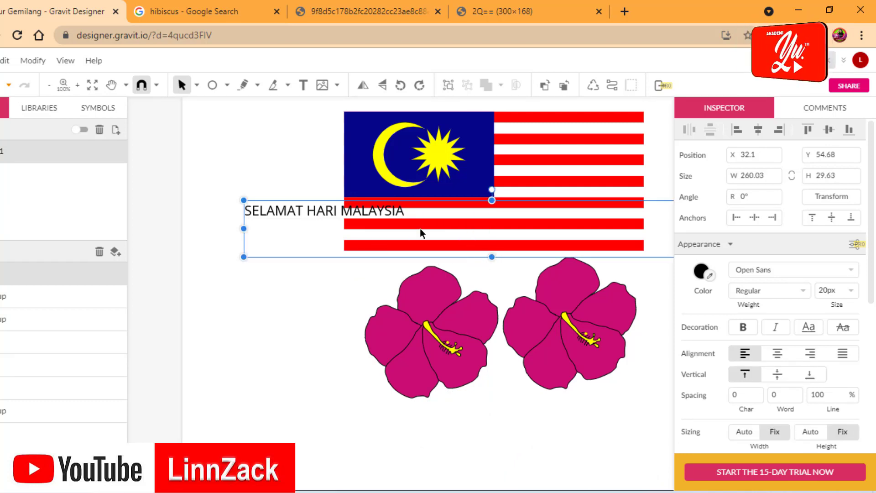
Select all the words of the greeting and set their font size to 12.
{"action": "double_click", "coordinate": [289, 209]}
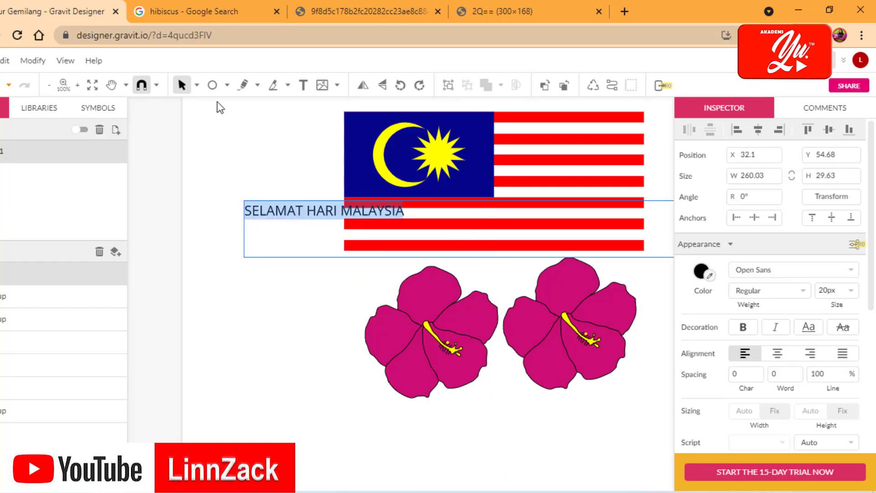
{"action": "left_click", "coordinate": [854, 290]}
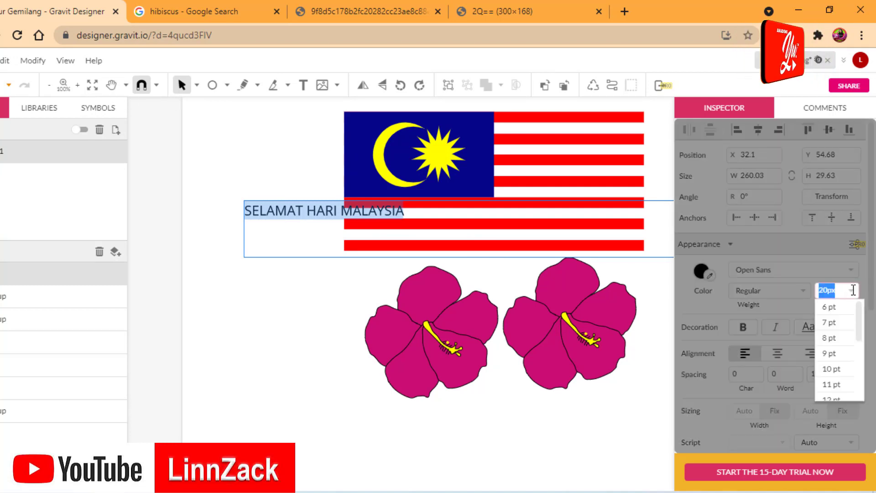
{"action": "left_click_drag", "start_coordinate": [856, 317], "coordinate": [859, 337]}
{"action": "left_click", "coordinate": [829, 350]}
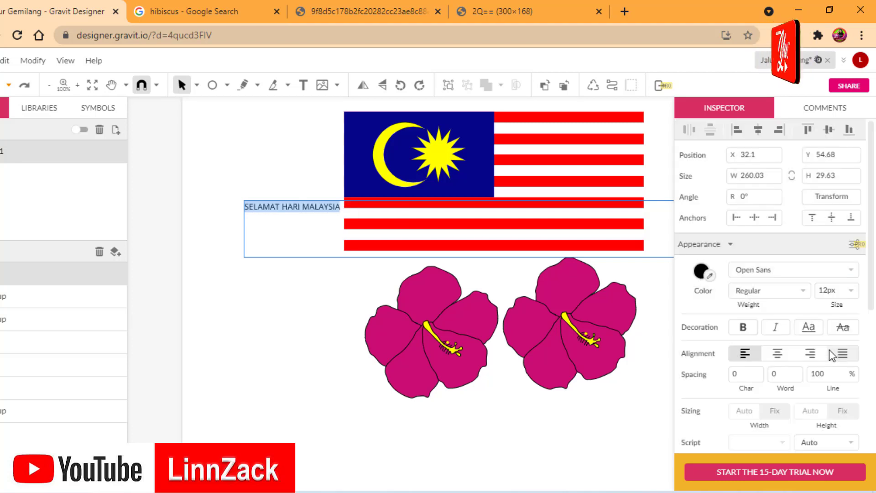